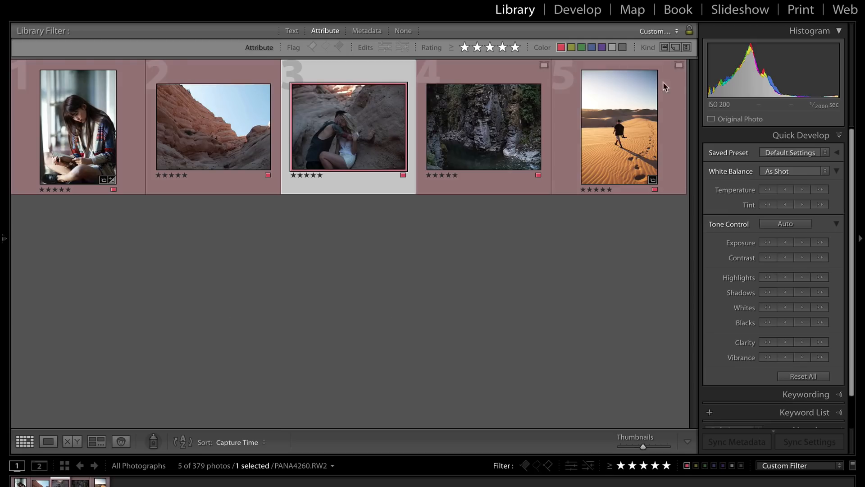
Open the selected canyon couple photo for developing and look through the adjustment sections from Basic down to Detail.
left_click(581, 10)
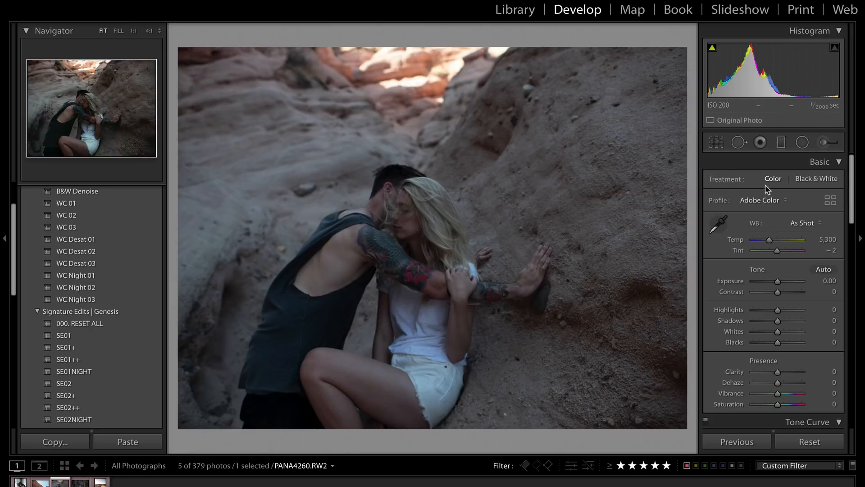
scroll(784, 215, "down", 15)
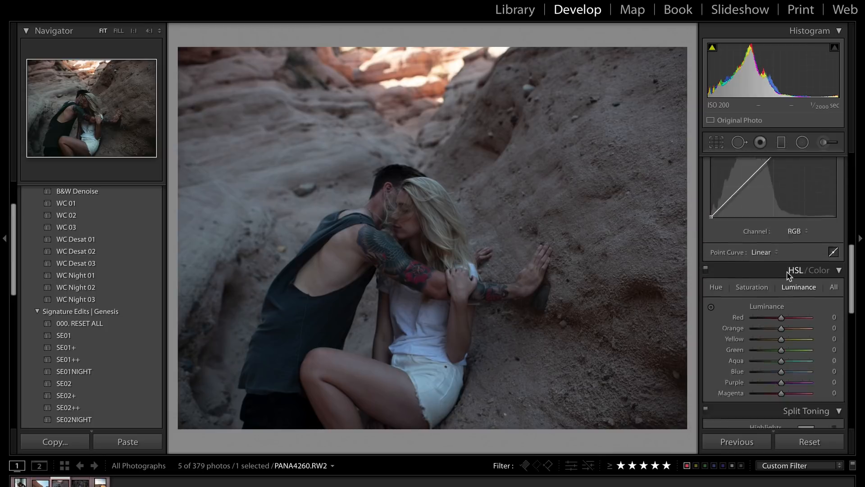
scroll(787, 275, "down", 10)
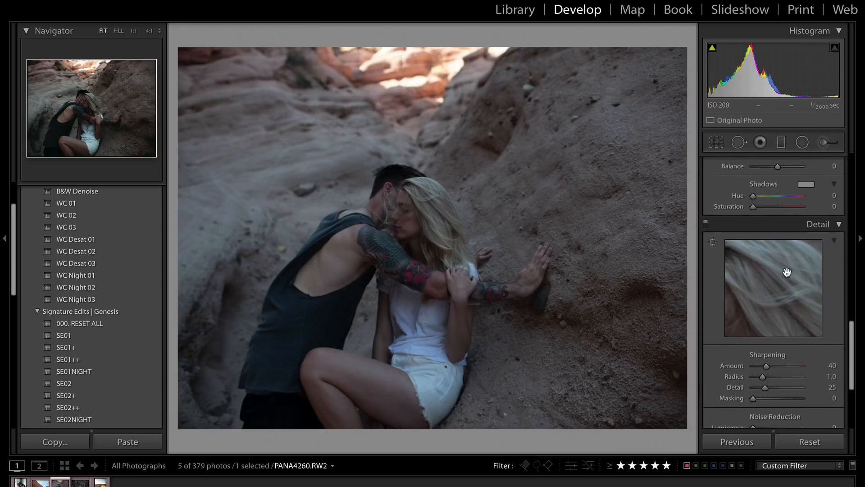
left_click(839, 183)
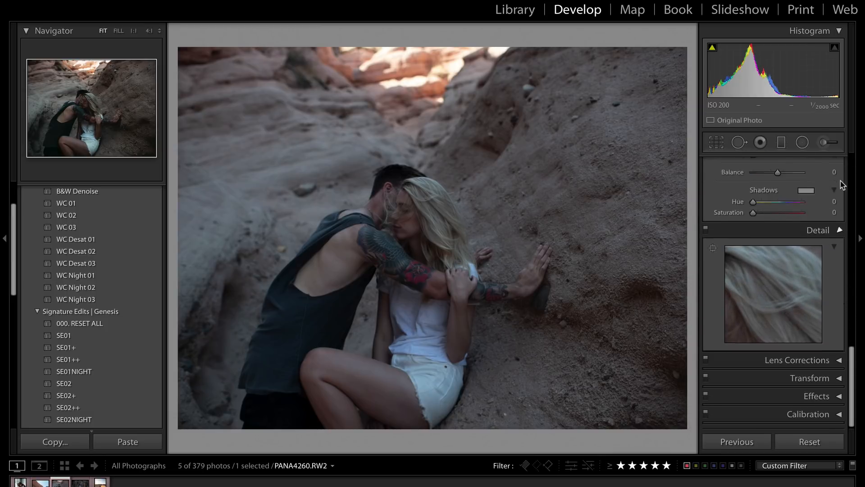
left_click(839, 342)
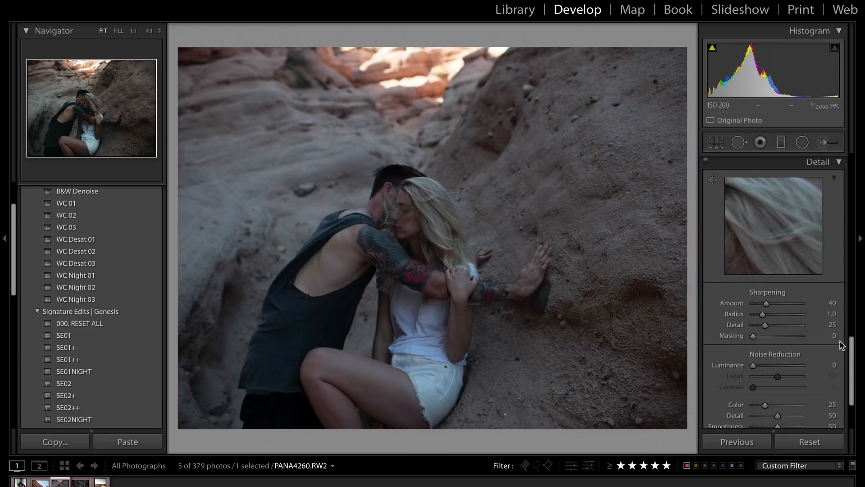
scroll(774, 303, "up", 10)
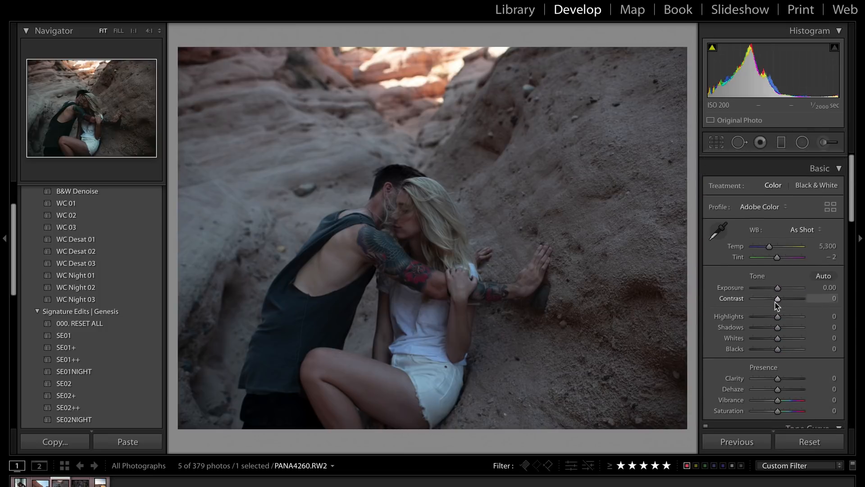
scroll(774, 303, "down", 5)
scroll(774, 302, "down", 5)
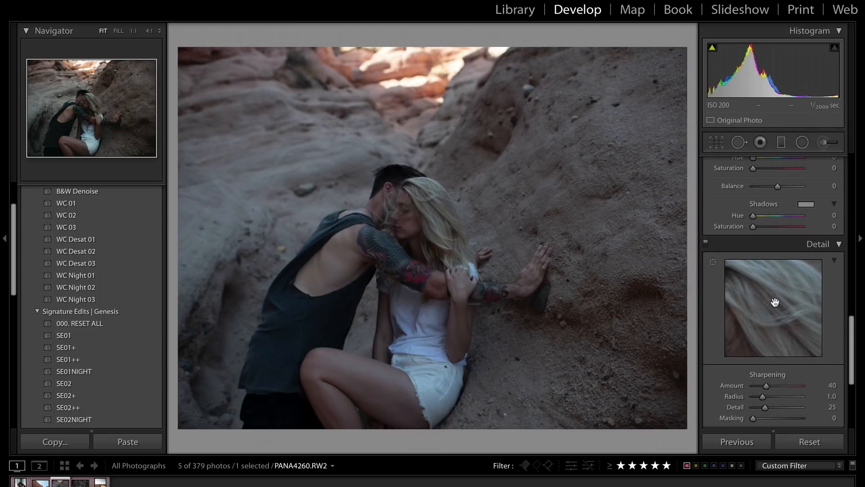
Turn on Solo Mode for the adjustment sections and test it by expanding Split Toning and Detail.
key("alt")
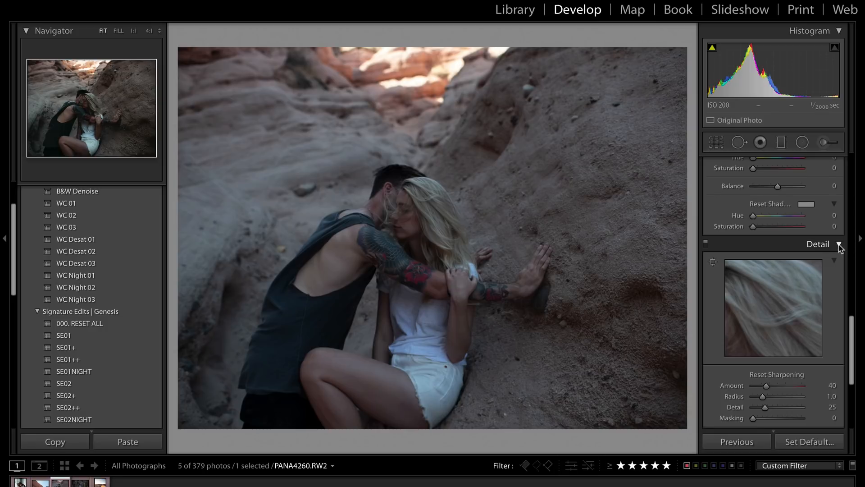
scroll(839, 248, "down", 4)
scroll(778, 266, "up", 4)
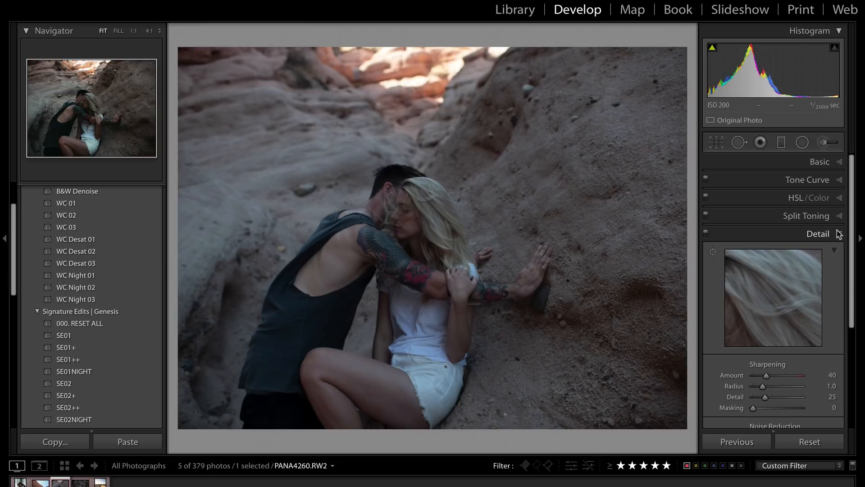
left_click(839, 216)
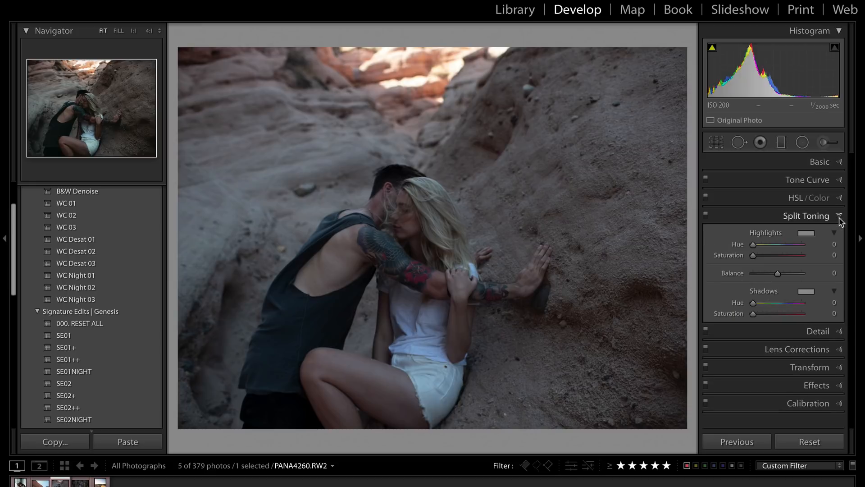
left_click(839, 331)
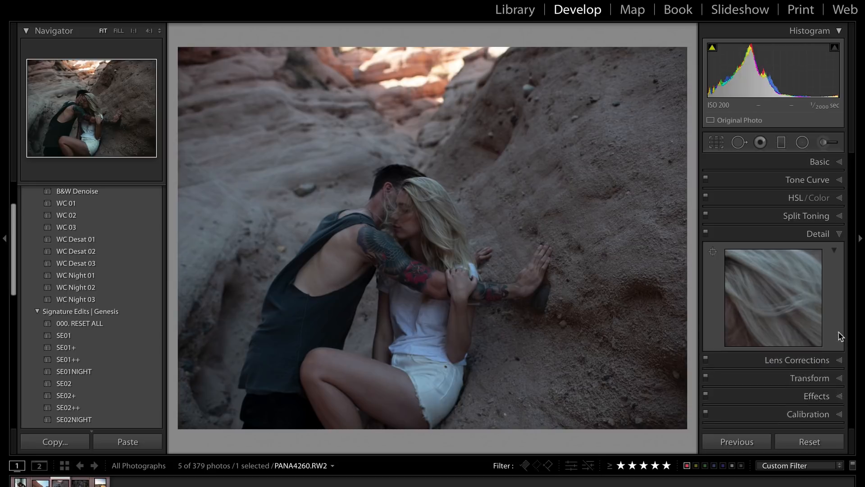
scroll(792, 274, "down", 3)
scroll(766, 273, "up", 5)
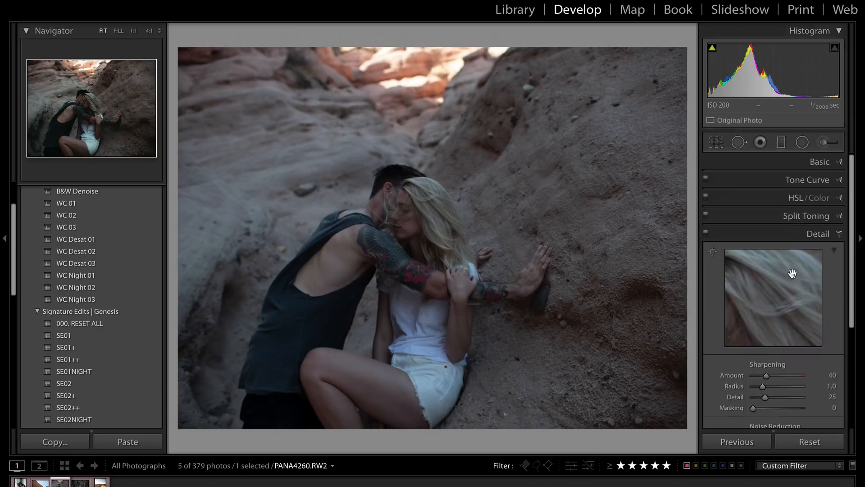
Expand and collapse the Tone Curve section, leaving only the Detail section open.
left_click(839, 179)
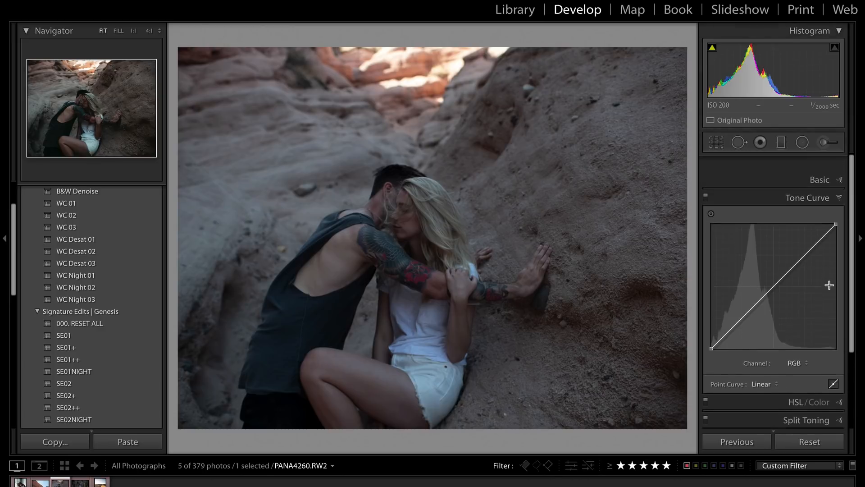
scroll(841, 182, "down", 3)
scroll(844, 160, "up", 3)
left_click(839, 180)
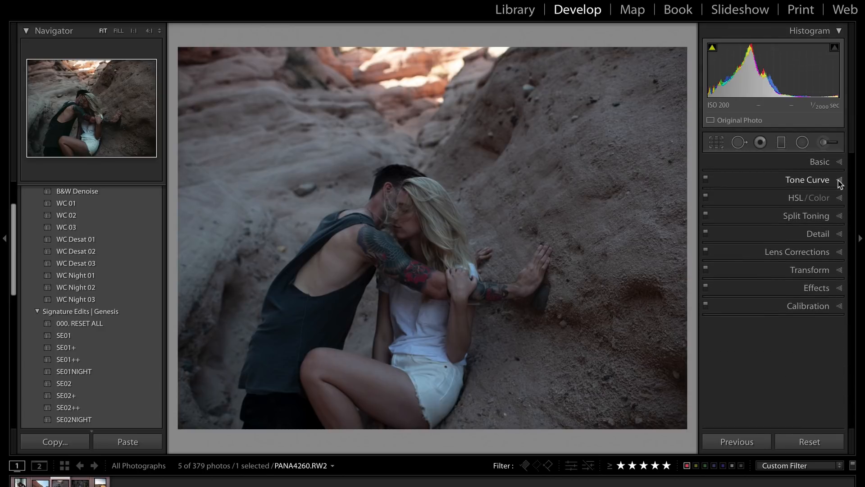
left_click(839, 234)
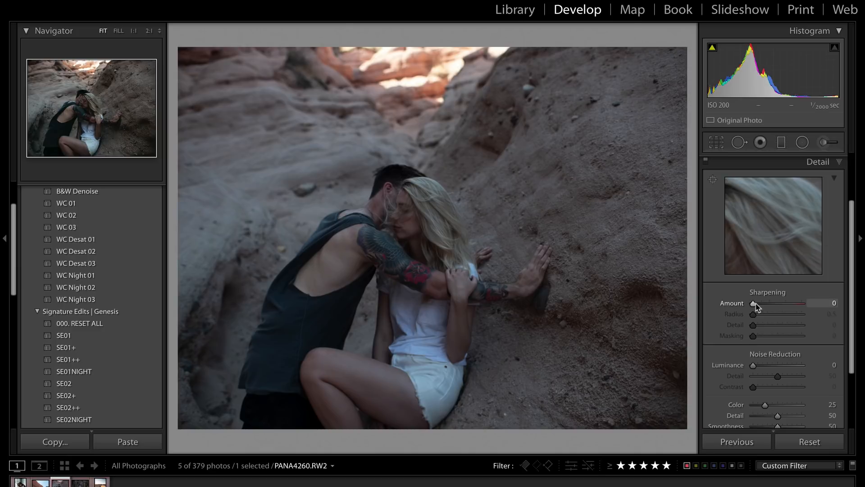
Set the sharpening Amount to 150 and compare it with 0 on the couple's heads at 2:1 zoom.
left_click_drag(756, 306, 817, 312)
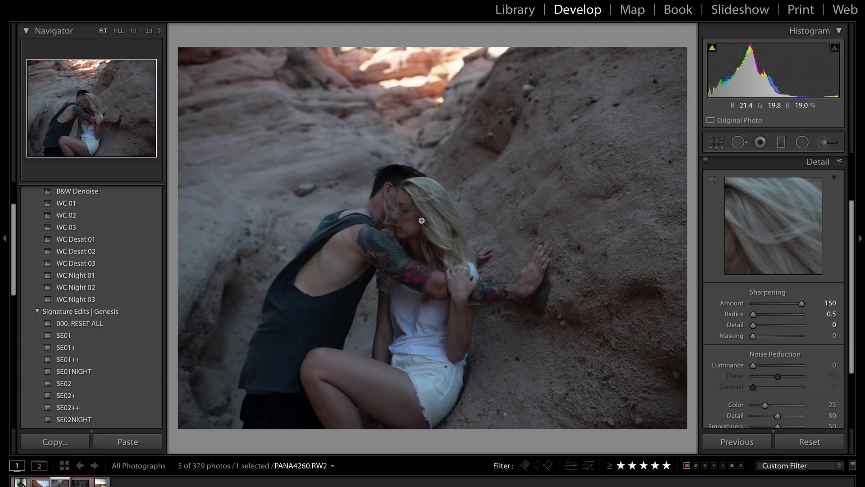
left_click(400, 195)
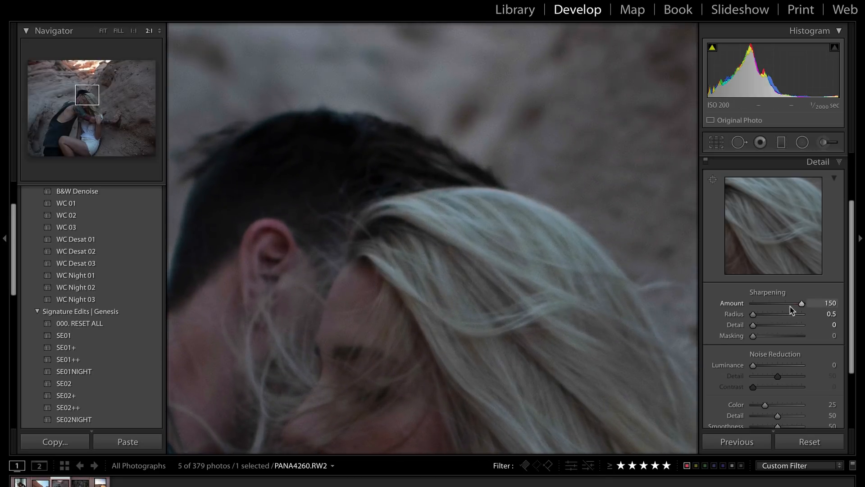
mouse_move(805, 307)
left_mouse_down()
mouse_move(744, 308)
mouse_move(788, 308)
left_mouse_up()
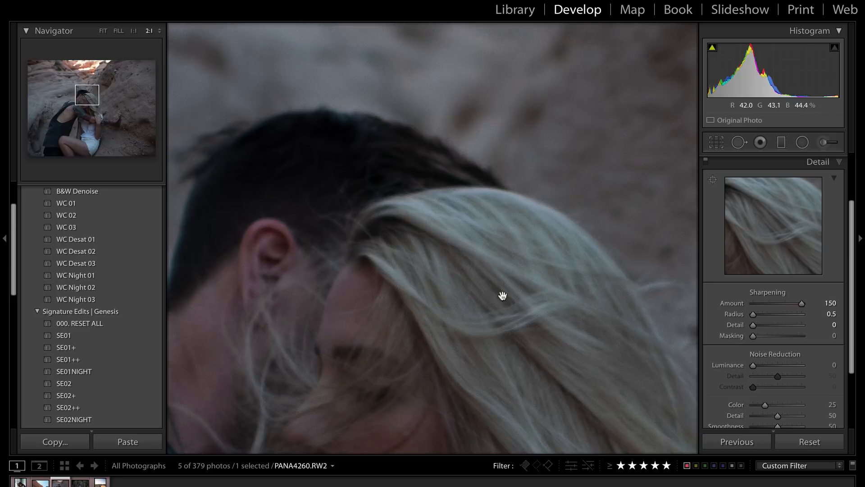
left_click_drag(502, 305, 475, 228)
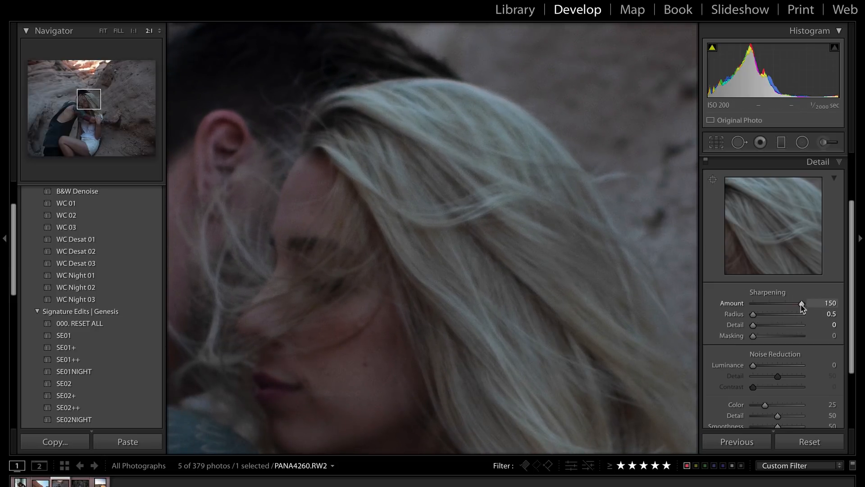
left_click_drag(800, 303, 668, 305)
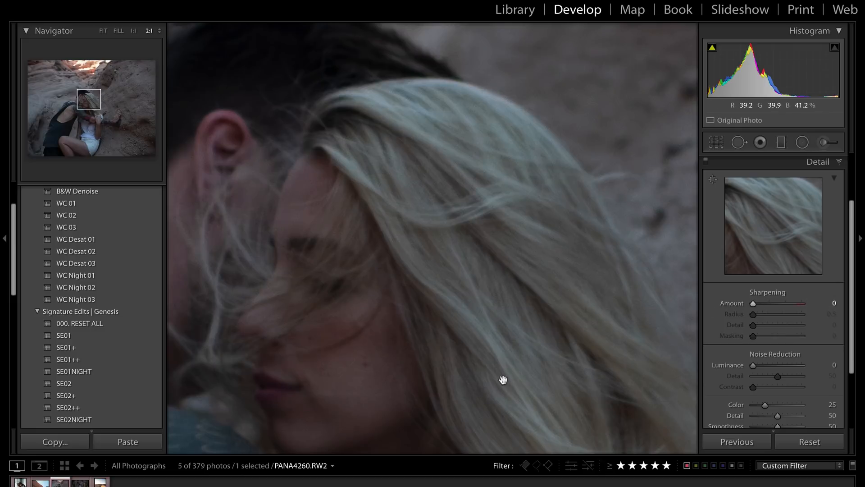
left_click_drag(753, 304, 829, 311)
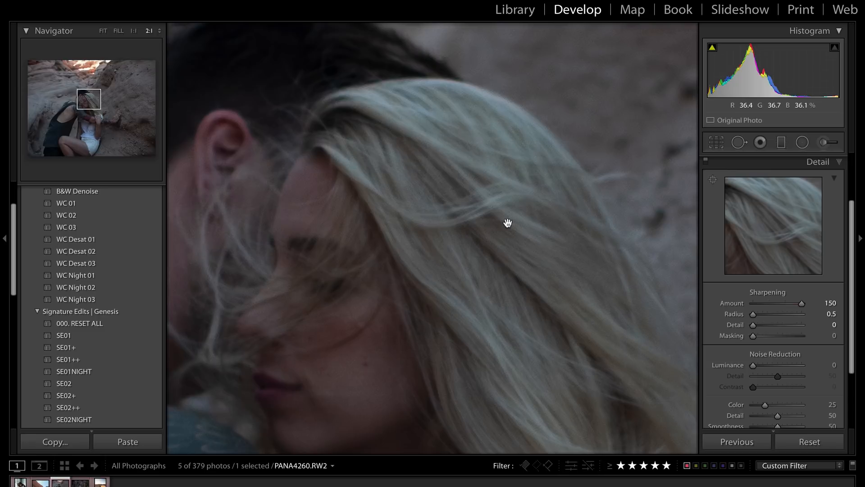
Compare sharpening Amounts of 0 and 150 along the edge of the woman's hair at 4:1 zoom, ending on 150.
left_click(158, 32)
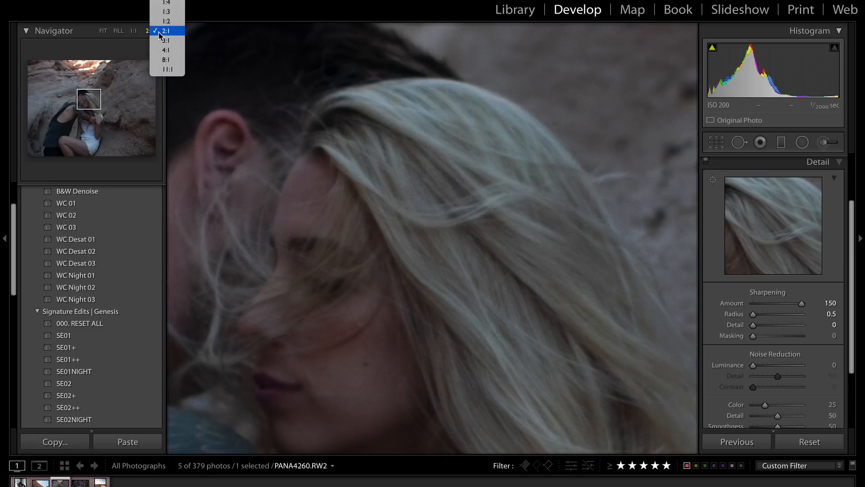
left_click(165, 50)
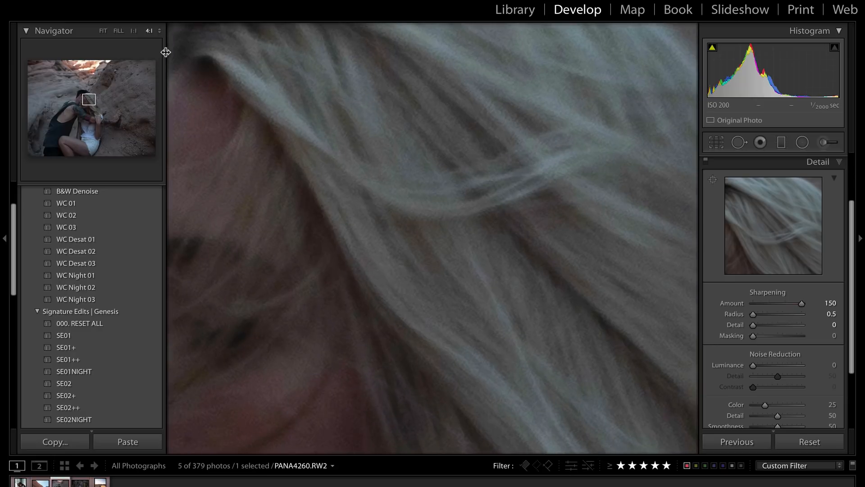
left_click_drag(399, 97, 401, 236)
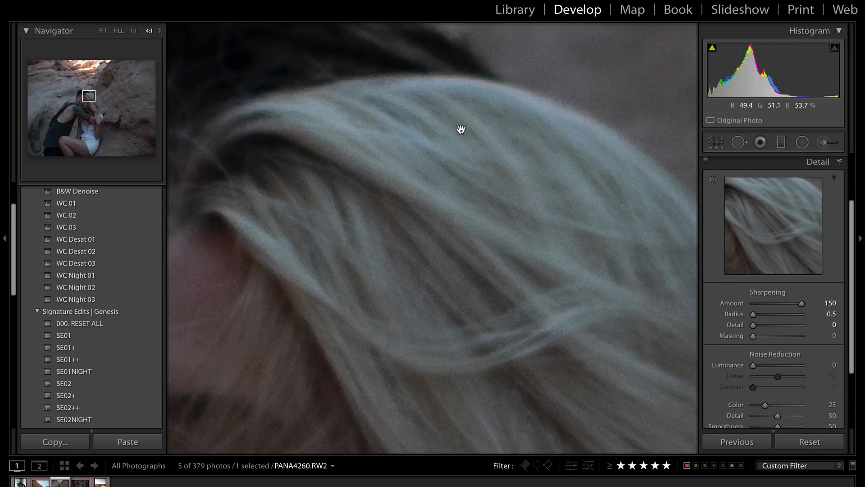
left_click_drag(559, 143, 380, 164)
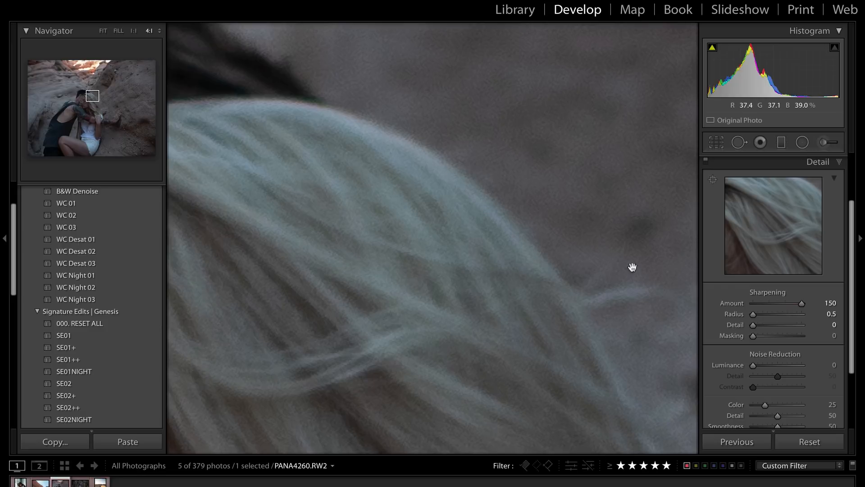
left_click_drag(743, 307, 663, 305)
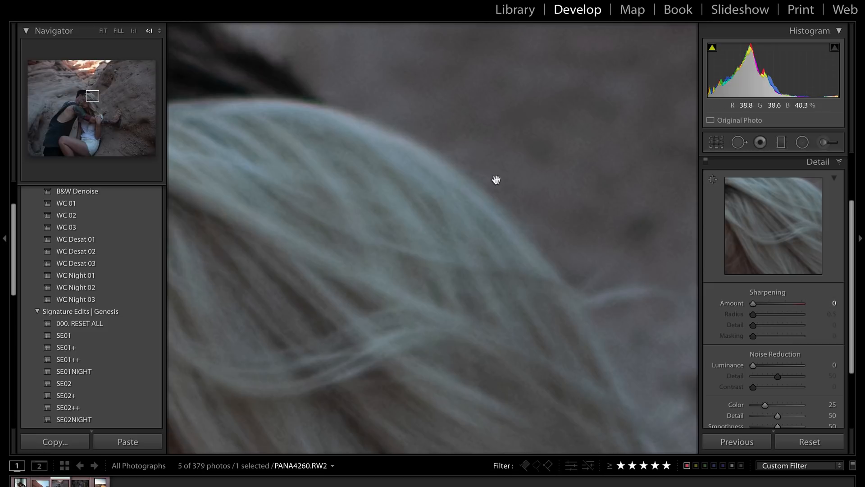
left_click_drag(752, 303, 802, 306)
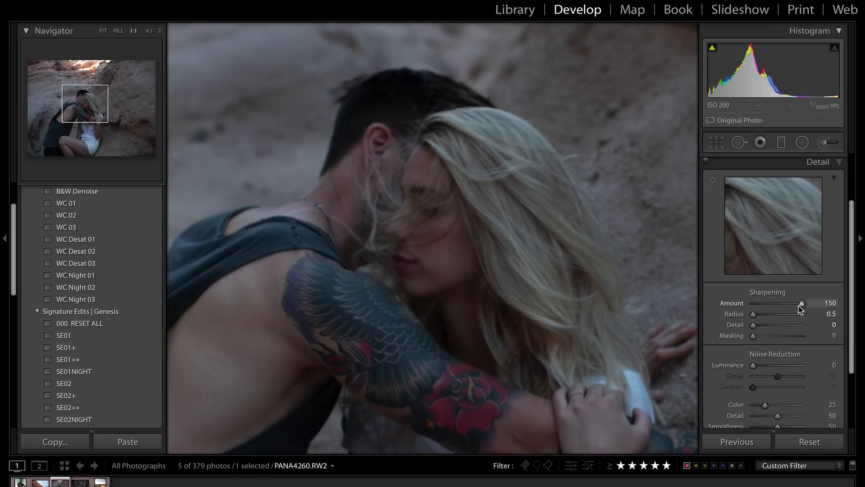
mouse_move(800, 306)
left_mouse_down()
mouse_move(748, 305)
mouse_move(807, 303)
left_mouse_up()
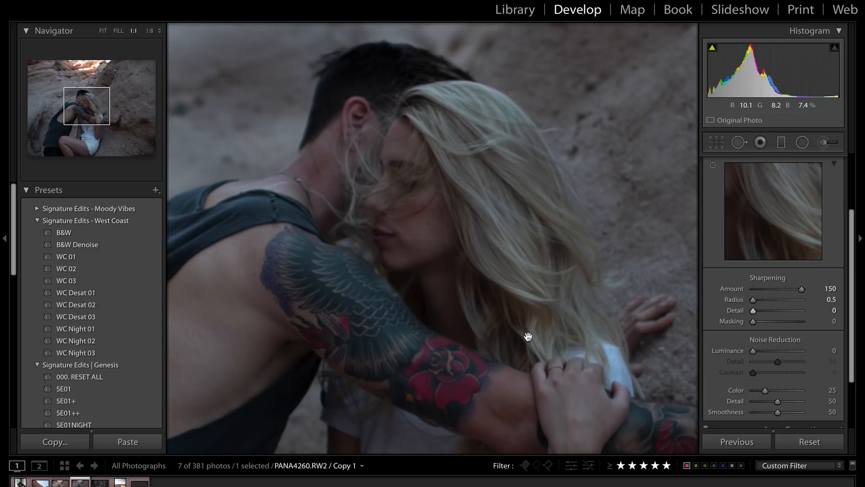
Preview the sharpening Amount at 150, and set the sharpening Radius to 3.0 and Detail to 100.
scroll(714, 251, "up", 2)
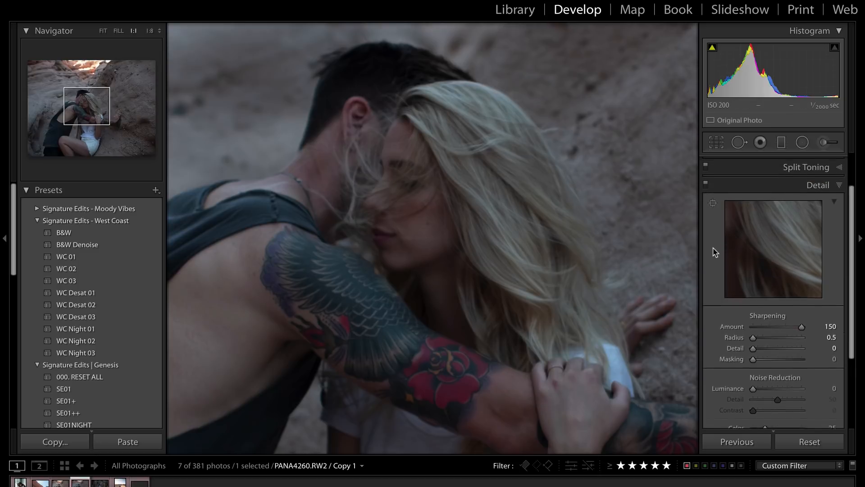
scroll(713, 251, "up", 2)
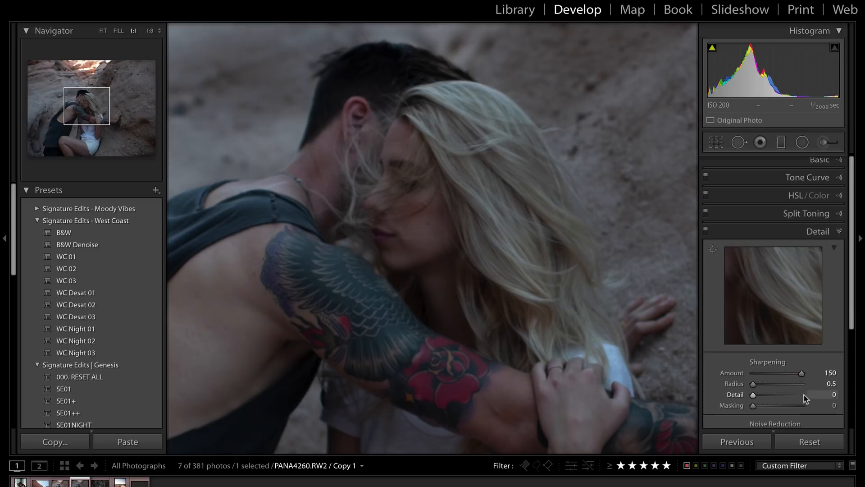
scroll(805, 399, "down", 2)
scroll(808, 233, "down", 1)
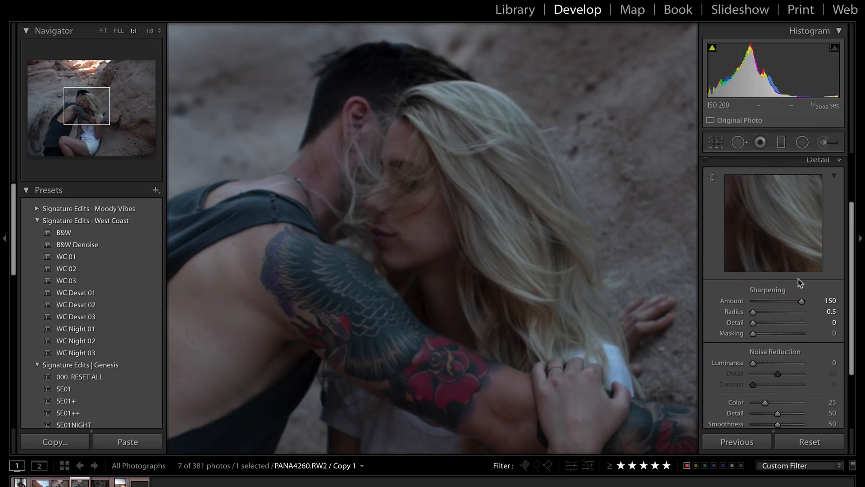
key("alt")
mouse_move(800, 301)
left_mouse_down()
mouse_move(762, 306)
mouse_move(819, 311)
mouse_move(737, 299)
mouse_move(810, 305)
left_mouse_up()
left_click(753, 313, "alt")
left_click_drag(753, 313, 828, 318)
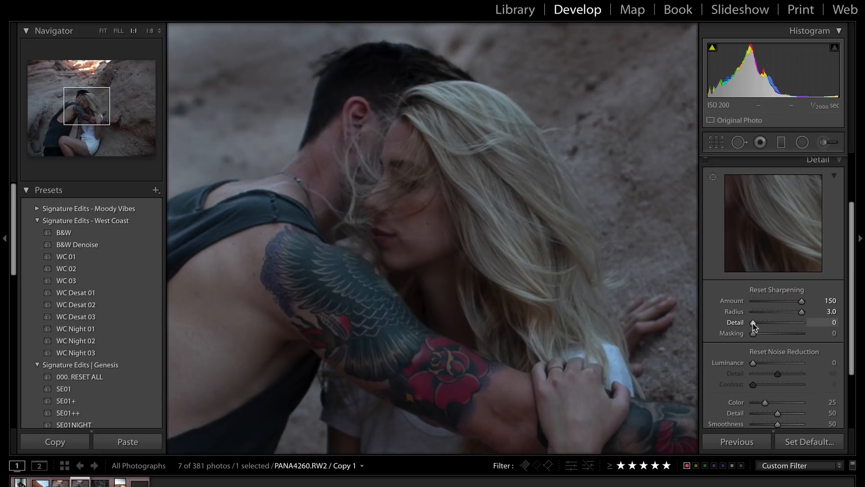
left_click_drag(753, 323, 857, 330)
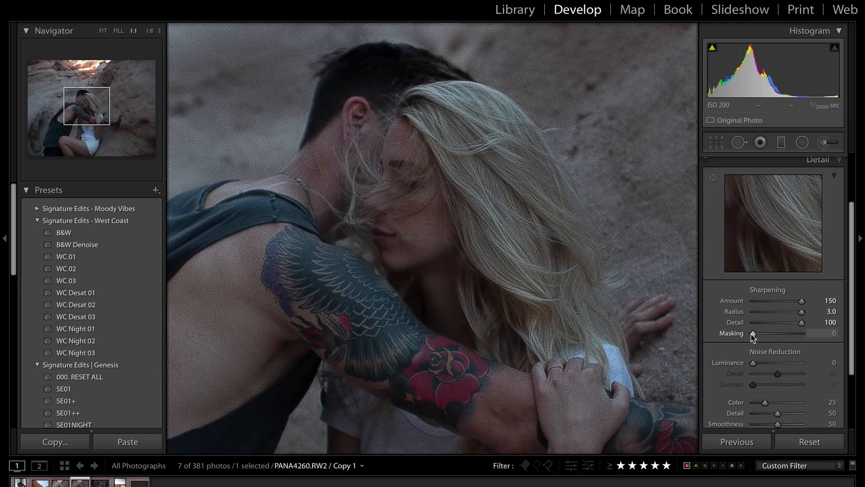
Set the sharpening Masking to 55 using the black-and-white mask preview, and inspect the couple at 1:1 zoom.
mouse_move(752, 334)
left_mouse_down()
mouse_move(785, 335)
mouse_move(751, 334)
left_mouse_up()
left_click(103, 30)
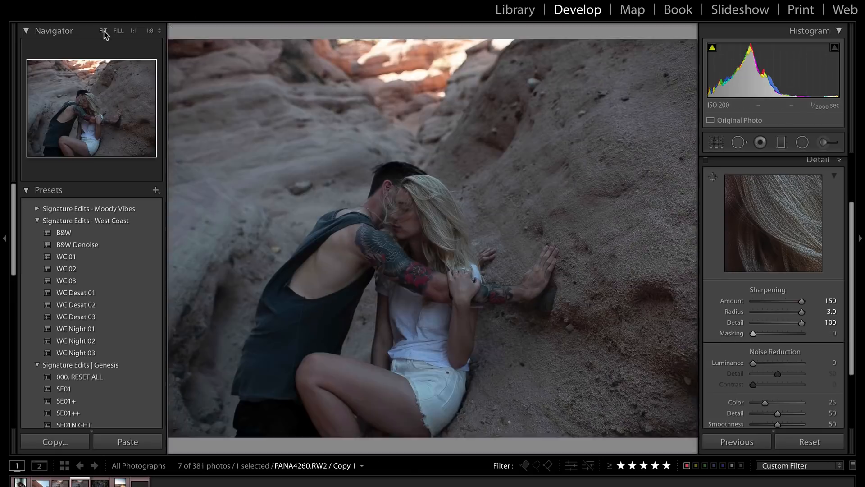
left_click(753, 334, "alt")
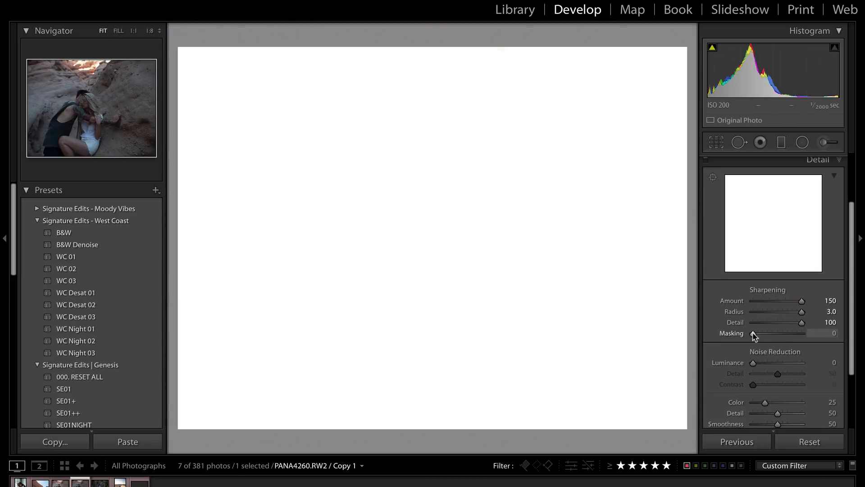
left_click_drag(754, 335, 783, 334)
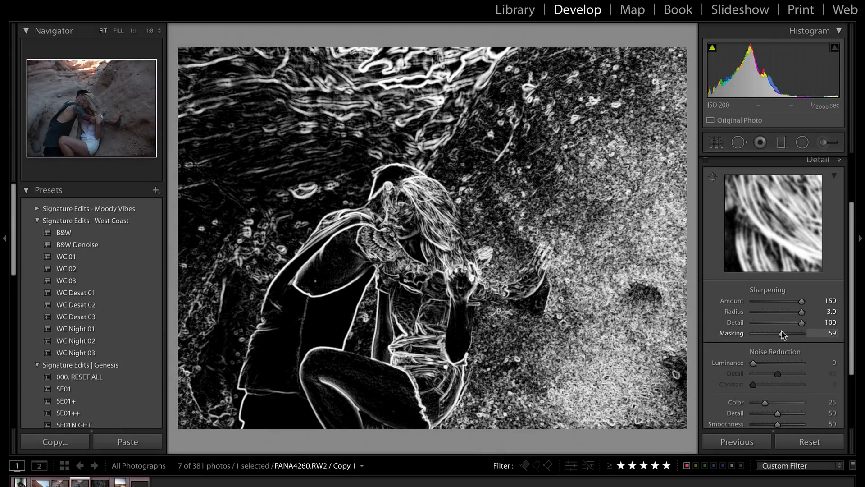
mouse_move(783, 335)
left_mouse_down()
mouse_move(793, 336)
mouse_move(751, 333)
mouse_move(780, 336)
left_mouse_up()
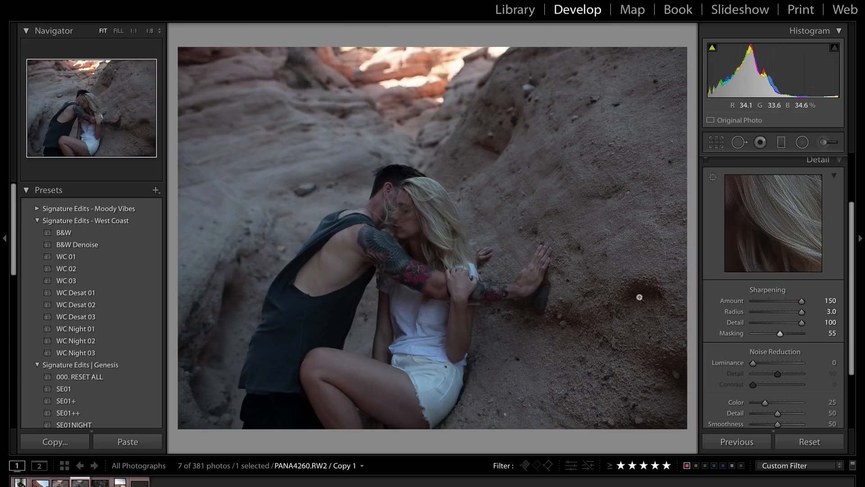
left_click(394, 194)
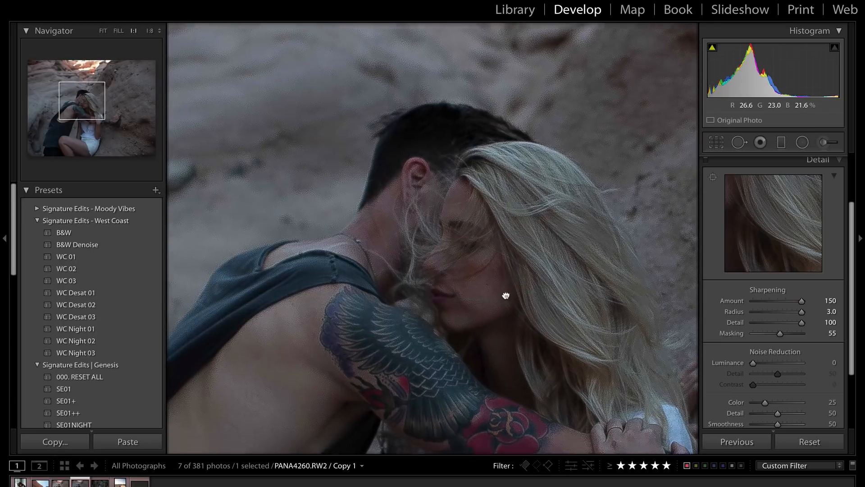
left_click_drag(506, 296, 493, 269)
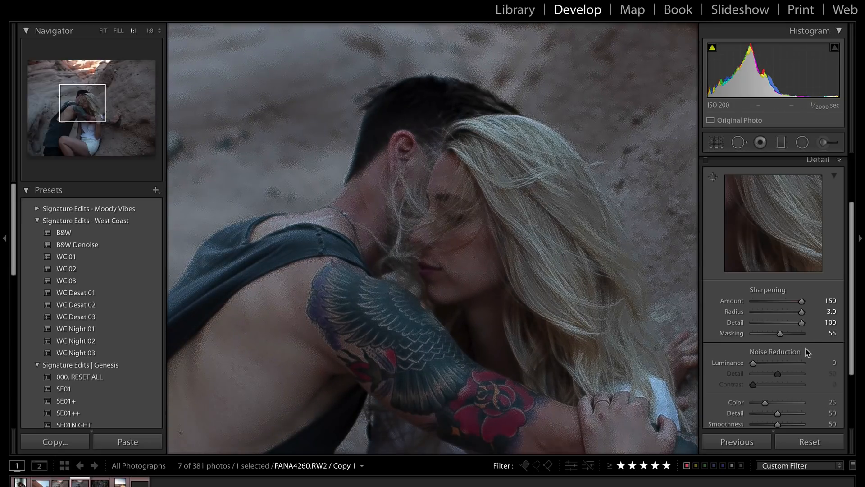
Restore the default sharpening values, and raise only the sharpening Amount to 150.
mouse_move(781, 334)
left_mouse_down()
mouse_move(799, 336)
mouse_move(773, 337)
mouse_move(792, 339)
left_mouse_up()
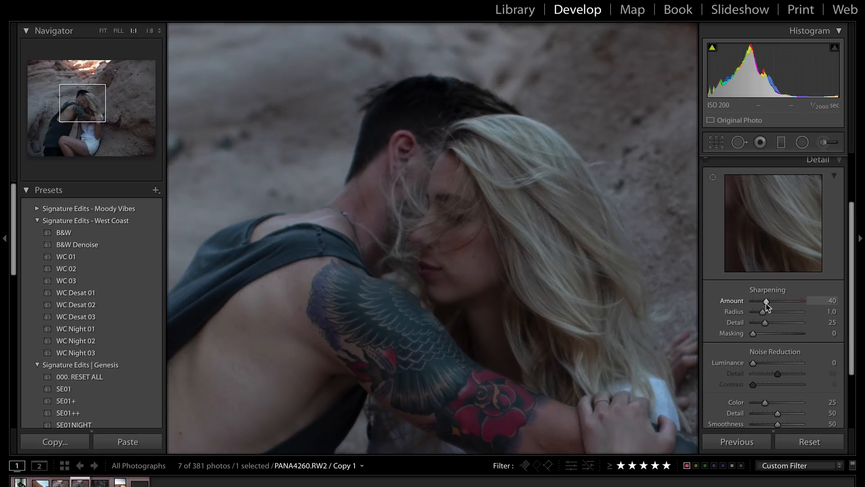
left_click_drag(766, 302, 843, 304)
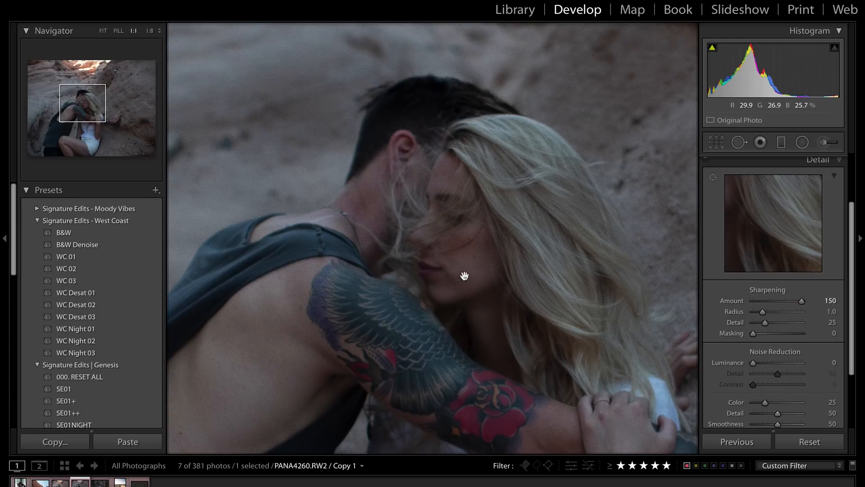
mouse_move(804, 301)
left_mouse_down()
mouse_move(737, 304)
mouse_move(808, 309)
left_mouse_up()
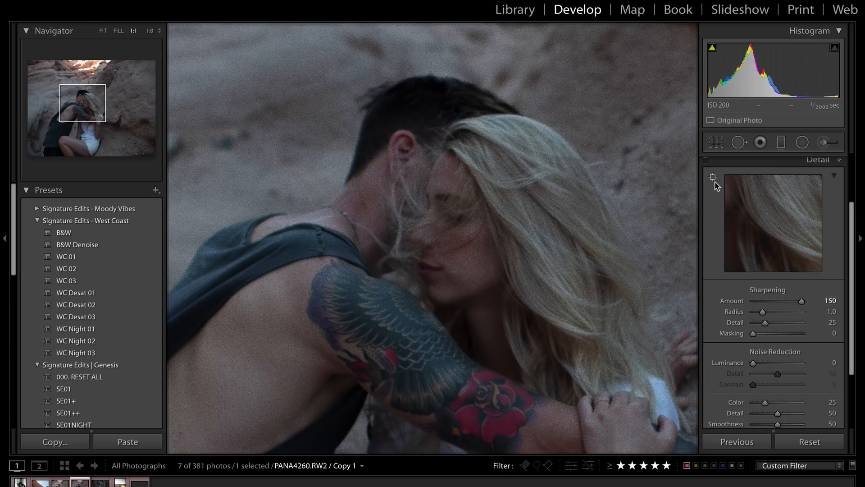
Compare the couple with the Detail adjustments switched off and on at 1:1 zoom, and return to the whole photo.
scroll(716, 185, "up", 1)
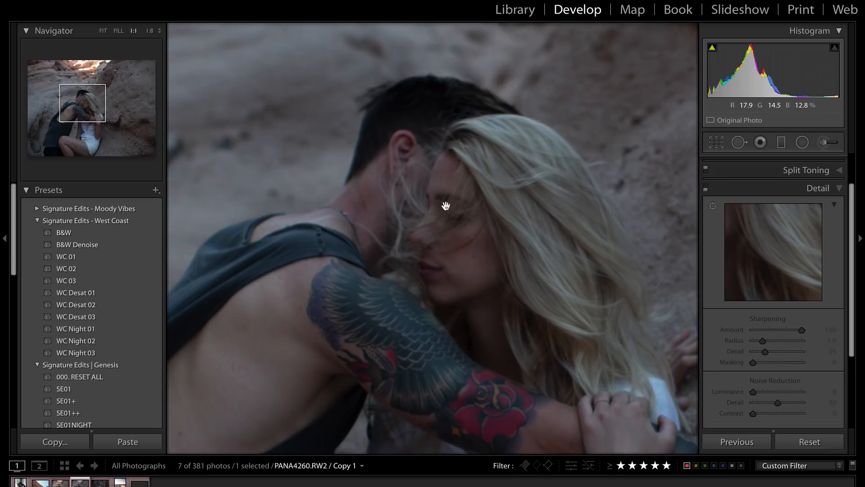
left_click_drag(431, 356, 433, 284)
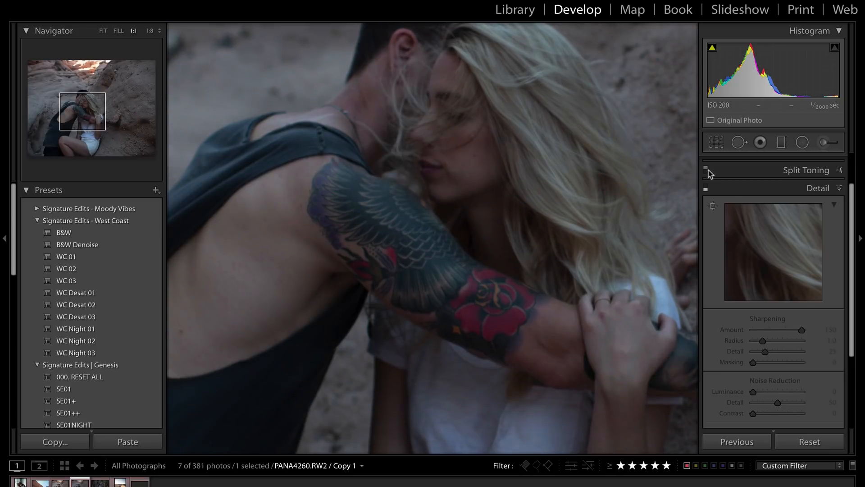
left_click_drag(517, 245, 488, 327)
left_click(460, 204)
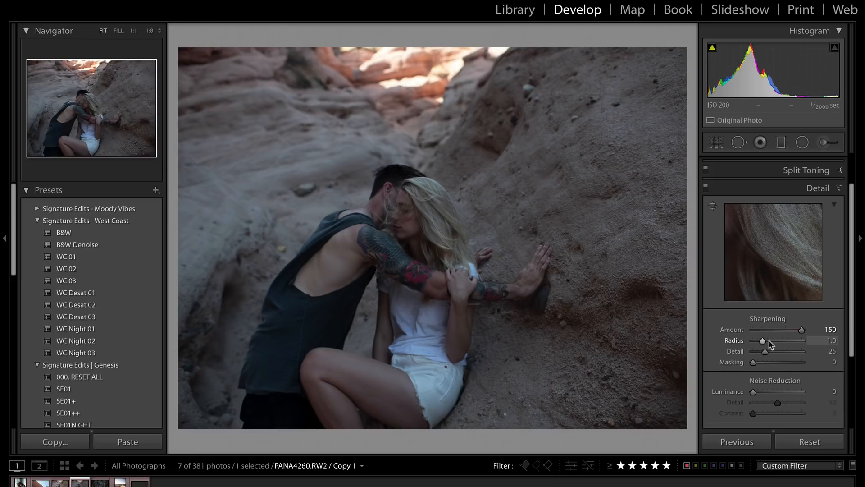
Set the sharpening Radius to 0.9, and the noise reduction Luminance to 38, Detail to 19 and Contrast to 56.
mouse_move(765, 345)
left_mouse_down()
mouse_move(773, 345)
mouse_move(764, 345)
left_mouse_up()
left_click_drag(774, 392, 781, 414)
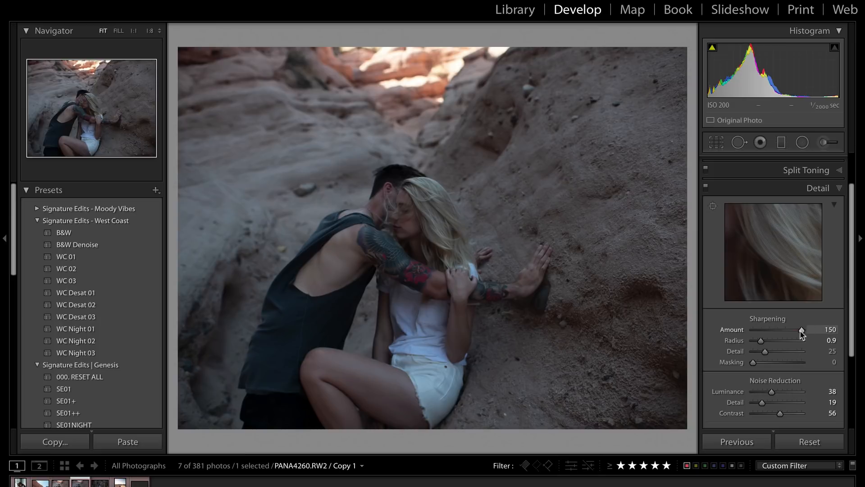
mouse_move(802, 331)
left_mouse_down()
mouse_move(765, 339)
mouse_move(791, 339)
left_mouse_up()
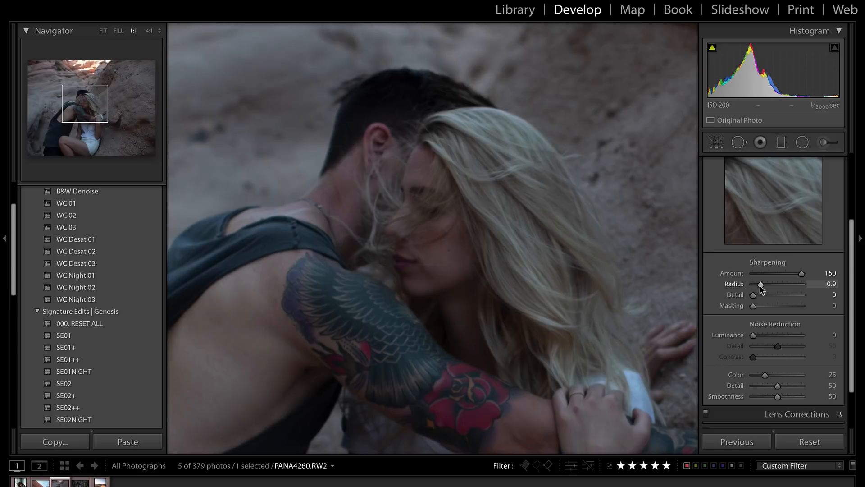
Compare low and high sharpening Radius values along the edges of the couple's hair at 4:1 zoom, ending on 3.0.
left_click(149, 30)
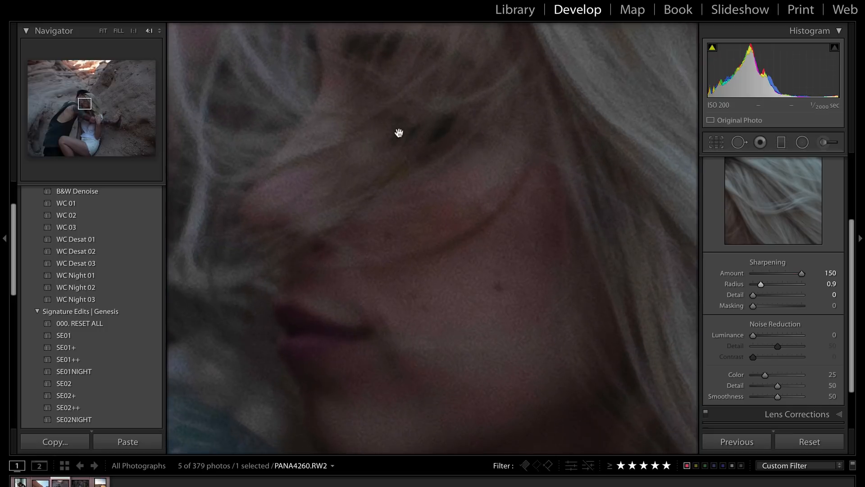
left_click_drag(517, 174, 251, 468)
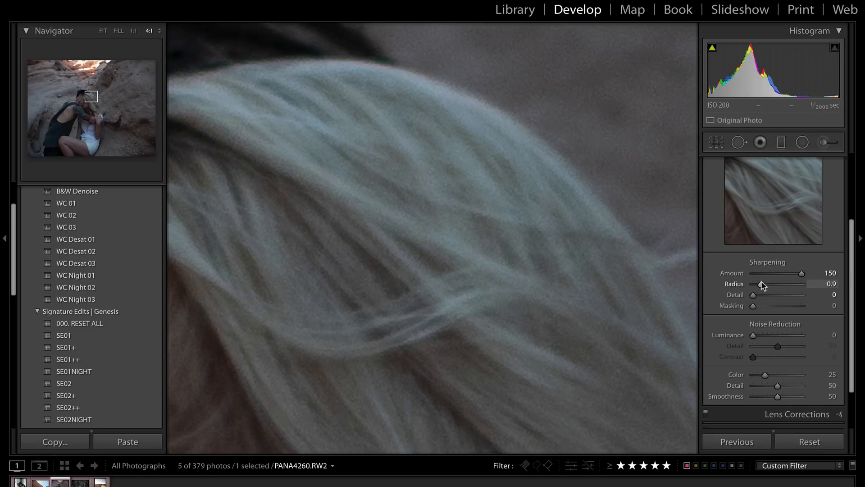
mouse_move(761, 284)
left_mouse_down()
mouse_move(807, 283)
mouse_move(712, 290)
mouse_move(764, 287)
left_mouse_up()
left_click_drag(324, 185, 471, 354)
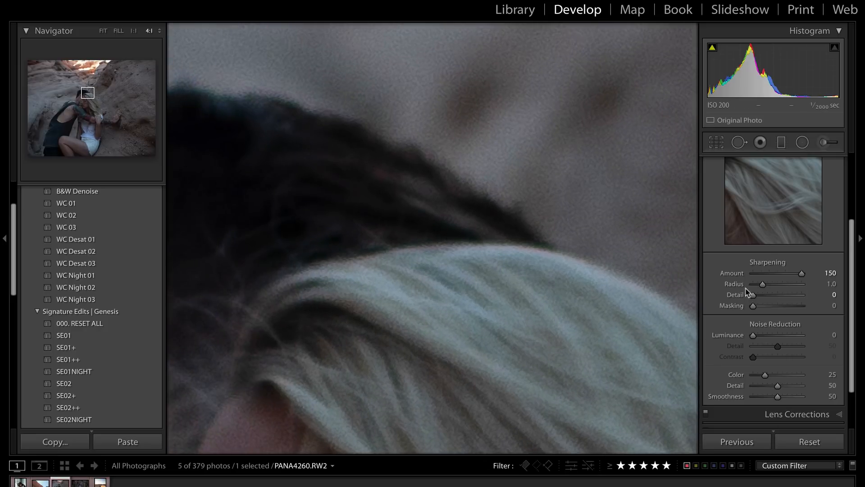
left_click_drag(763, 285, 814, 288)
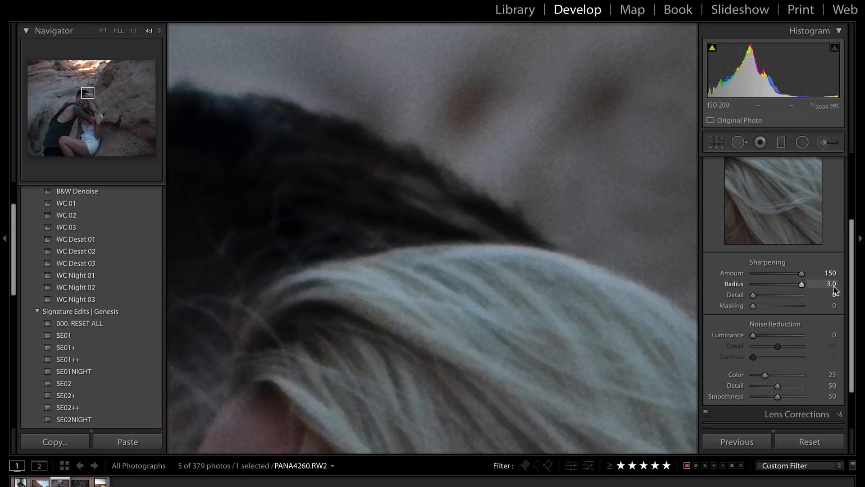
left_click_drag(835, 291, 690, 285)
left_click_drag(864, 289, 642, 285)
left_click_drag(753, 284, 817, 291)
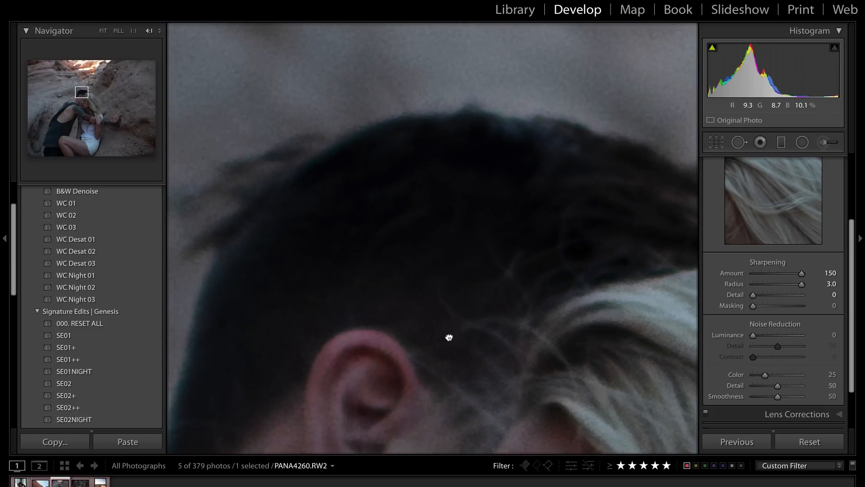
Raise the sharpening Amount from 0 to 150 while viewing the man's shirt edge and tattoo at 8:1 zoom.
left_click(448, 337)
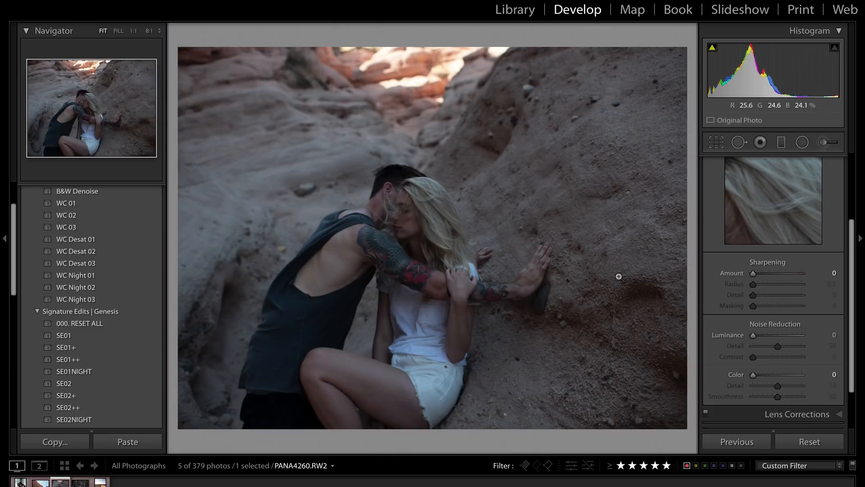
left_click(149, 32)
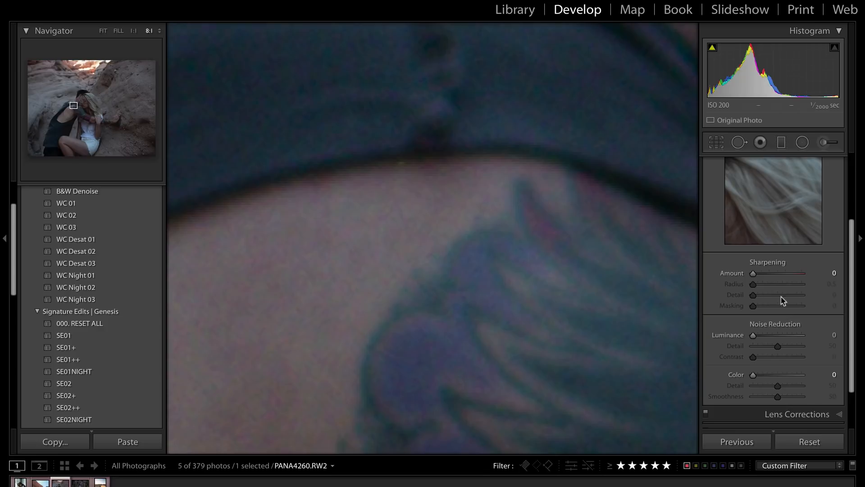
left_click_drag(753, 276, 698, 287)
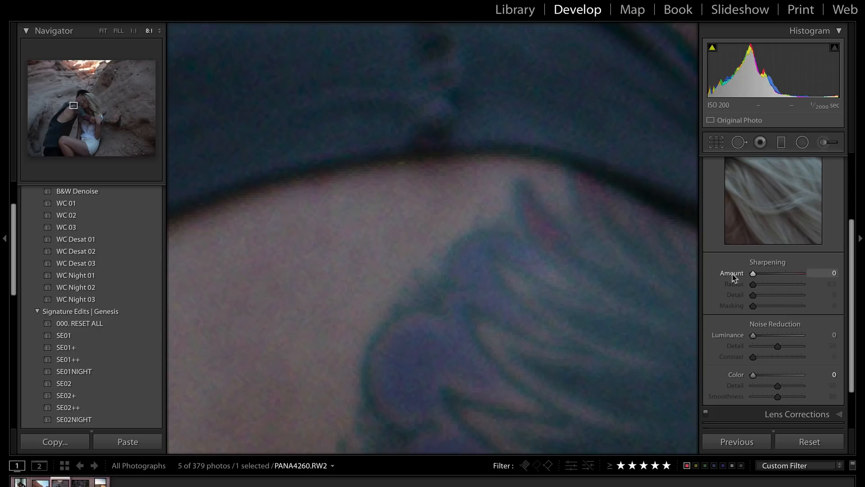
left_click_drag(753, 273, 818, 270)
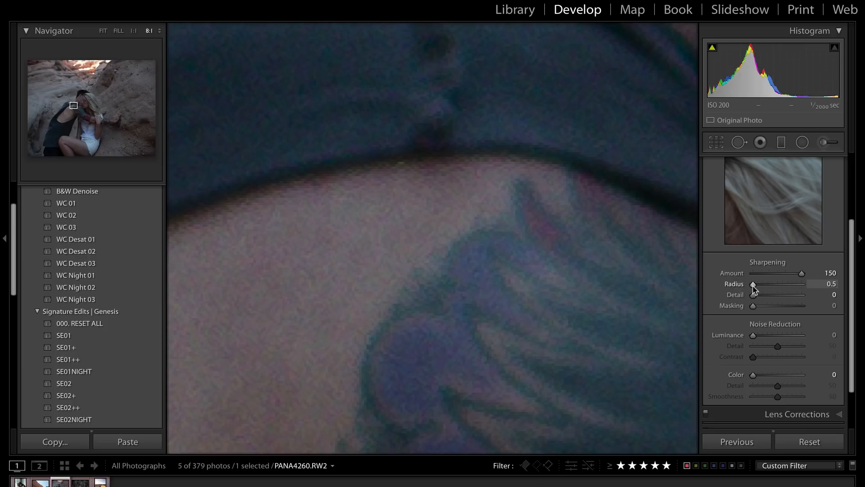
Compare sharpening Radius values of 0.5 and 3.0 on the shirt edge and tattoo outlines, ending on 3.0.
left_click_drag(753, 286, 788, 288)
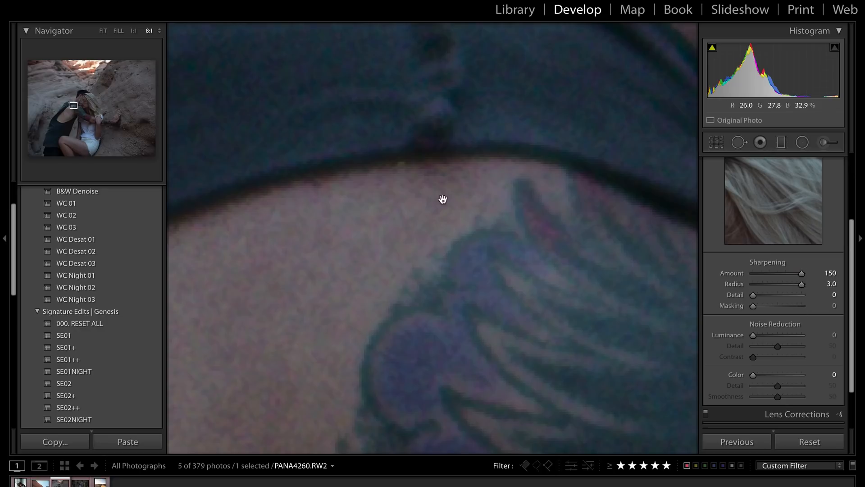
left_click_drag(802, 284, 742, 285)
left_click_drag(753, 284, 852, 288)
left_click_drag(464, 313, 397, 230)
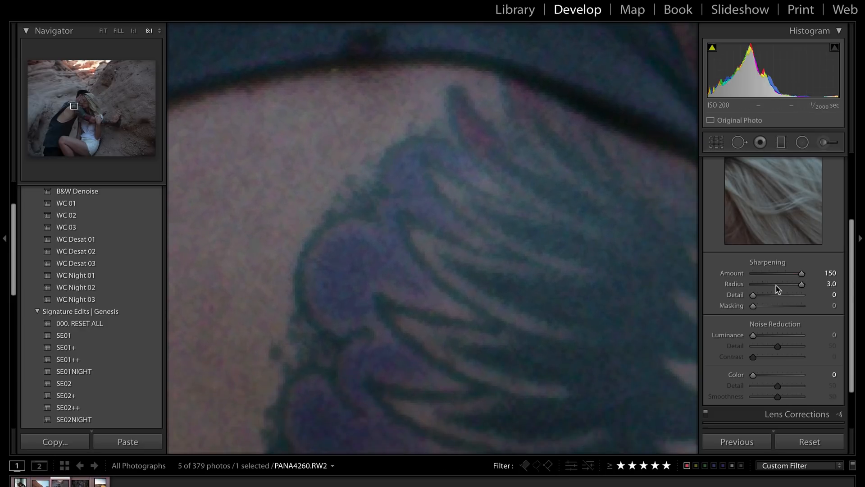
mouse_move(803, 285)
left_mouse_down()
mouse_move(730, 294)
mouse_move(790, 293)
left_mouse_up()
Switch the Detail adjustments off and back on to compare the tattoo with and without sharpening.
scroll(749, 248, "up", 3)
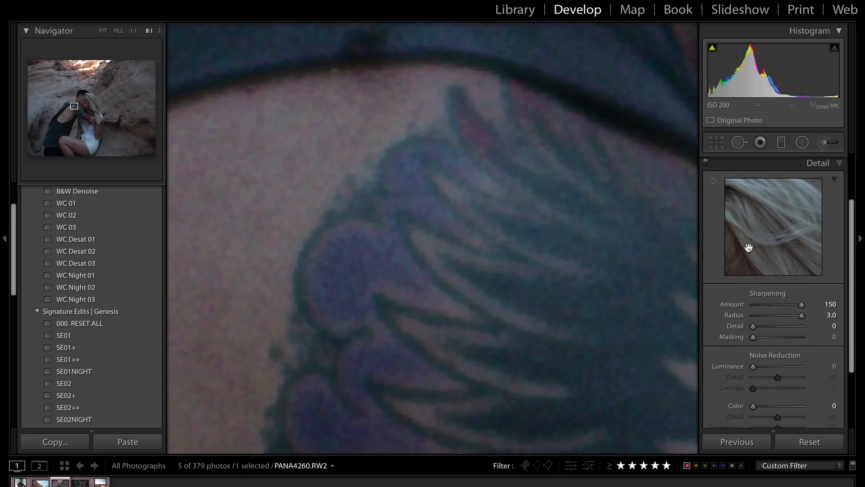
left_click(705, 163)
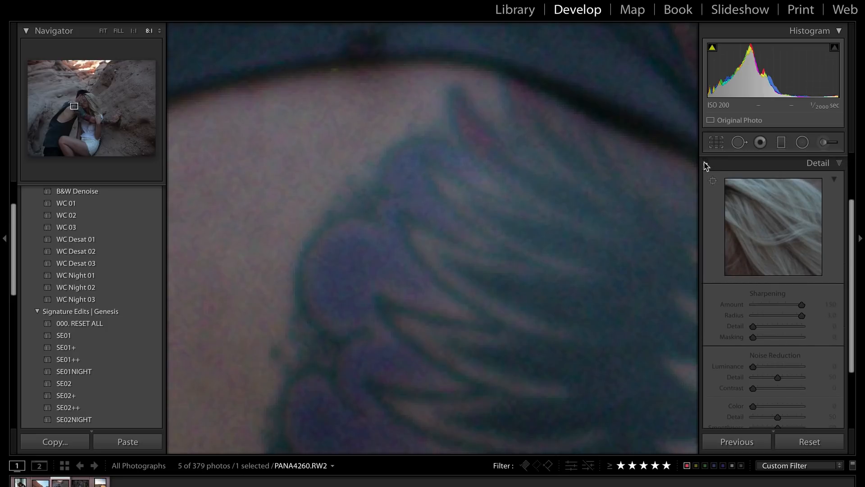
left_click(706, 163)
Preview different sharpening Radius values on the shirt edge at 8:1 zoom and on the whole photo.
left_click_drag(801, 315, 853, 326)
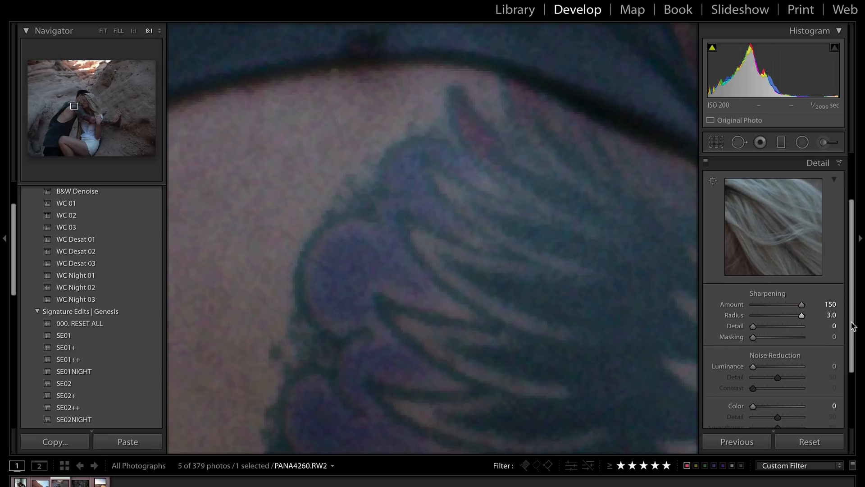
left_click_drag(528, 254, 606, 374)
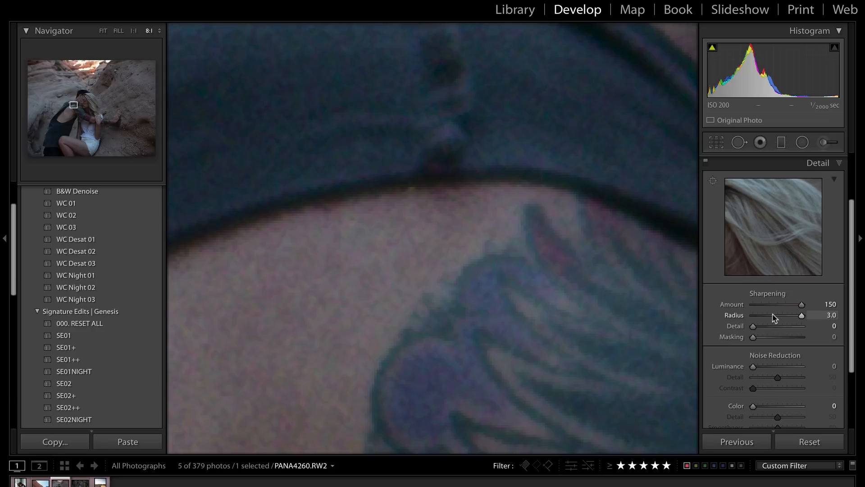
left_click(443, 288)
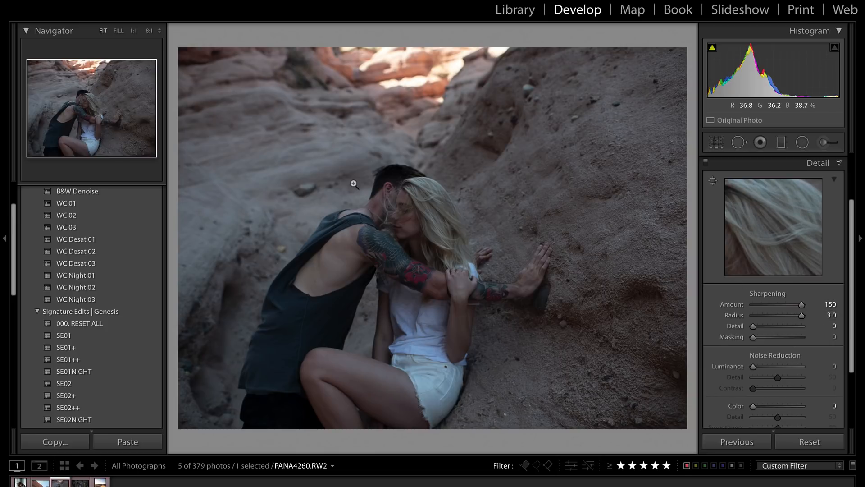
left_click(768, 316)
left_click_drag(765, 316, 809, 321)
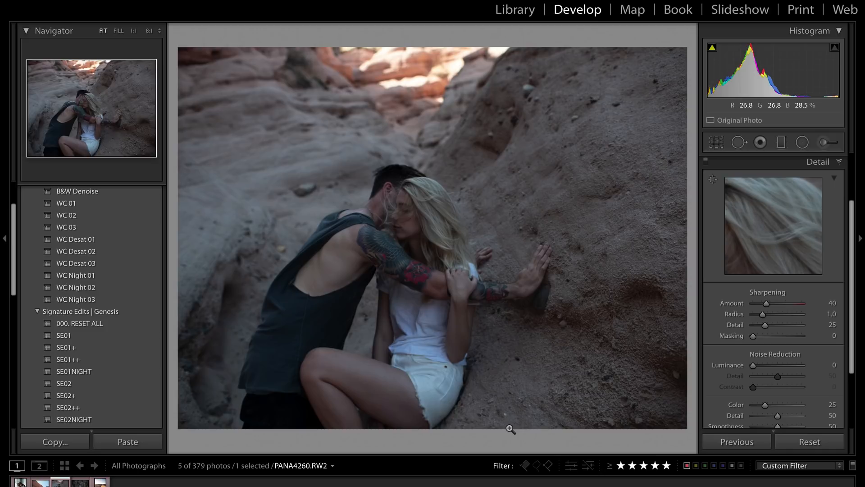
Push the white balance Temp to 50,000 and the Tint to its maximum, and reset all of the photo's adjustments.
scroll(772, 276, "up", 4)
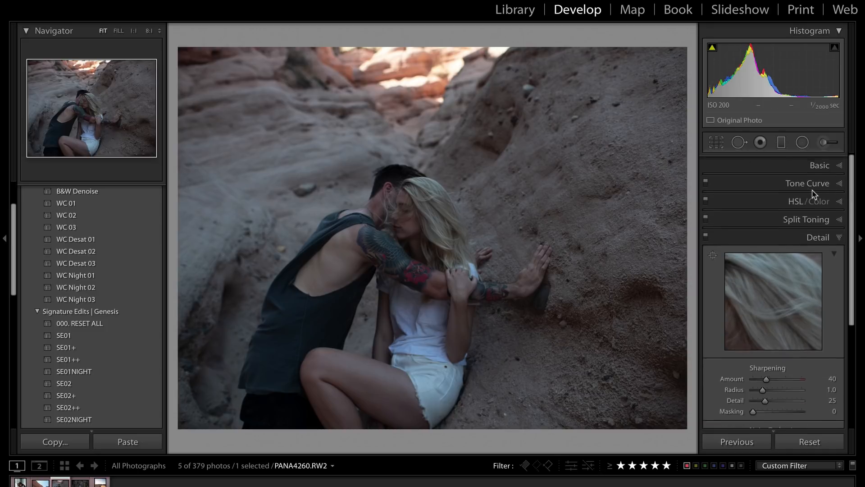
left_click(831, 167)
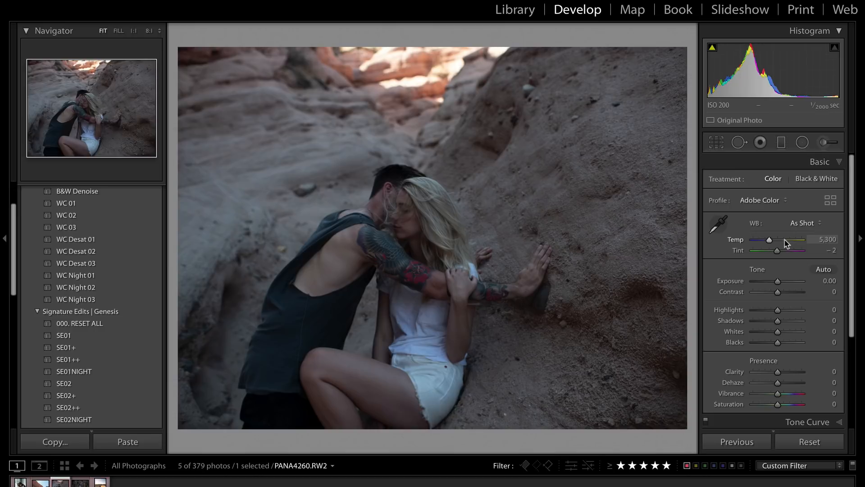
left_click_drag(784, 243, 823, 253)
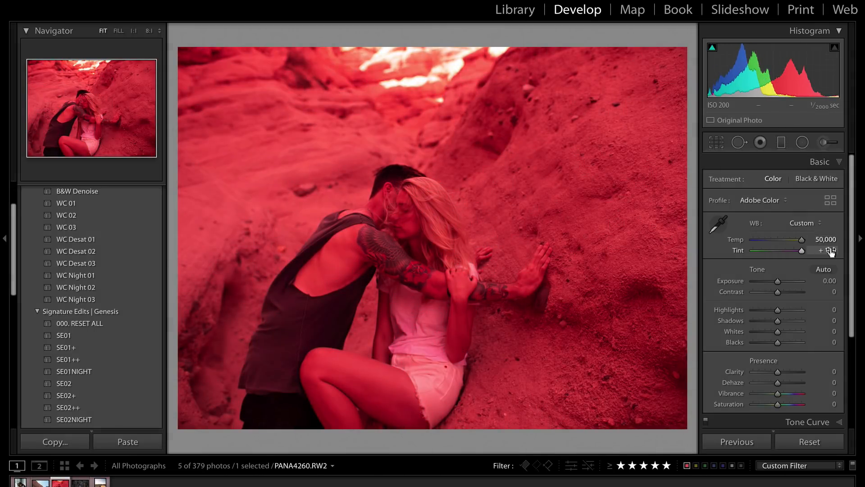
left_click(807, 442)
scroll(806, 378, "down", 3)
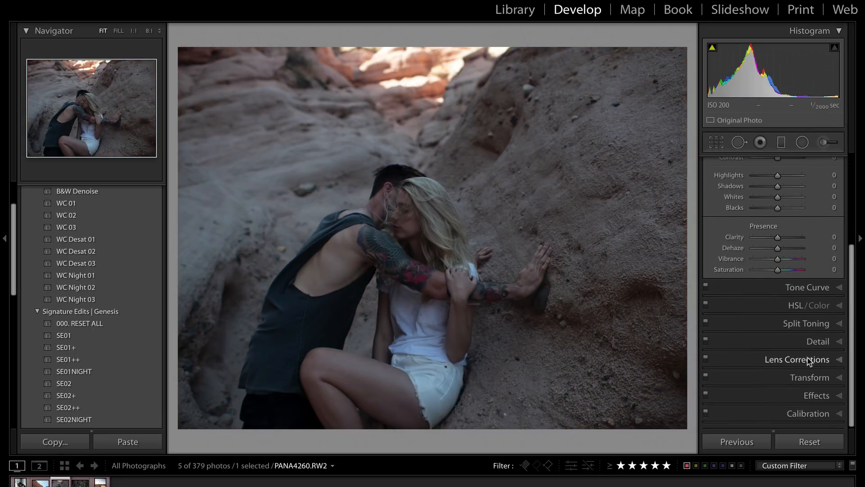
Set the sharpening Amount to 150 and Radius to 2.3, and compare Detail at 0 and 100 on the couple at 1:1 zoom.
scroll(818, 318, "down", 1)
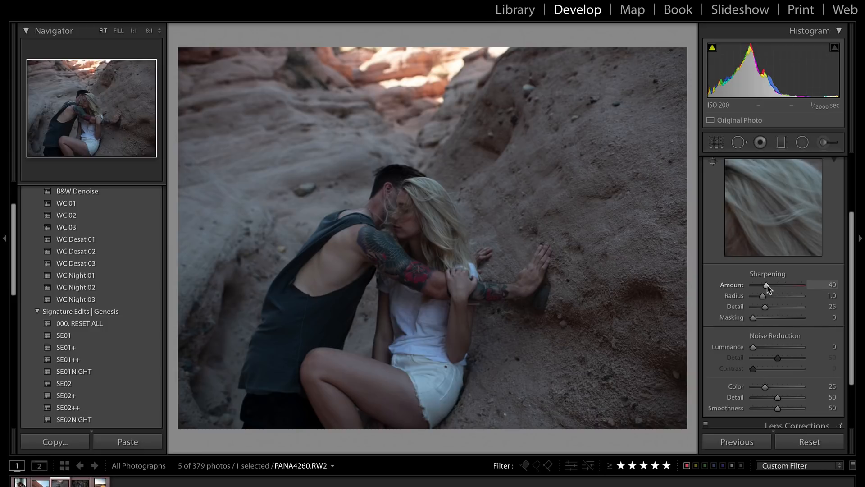
left_click_drag(767, 286, 753, 311)
left_click(370, 242)
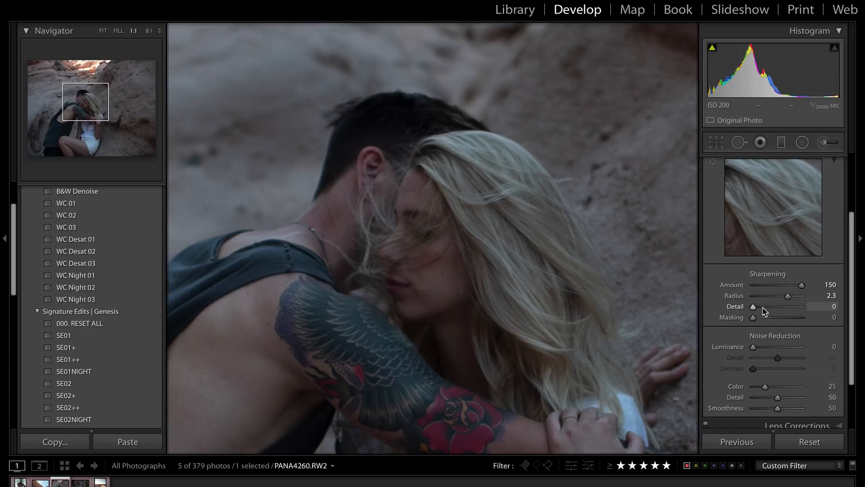
left_click_drag(754, 310, 810, 311)
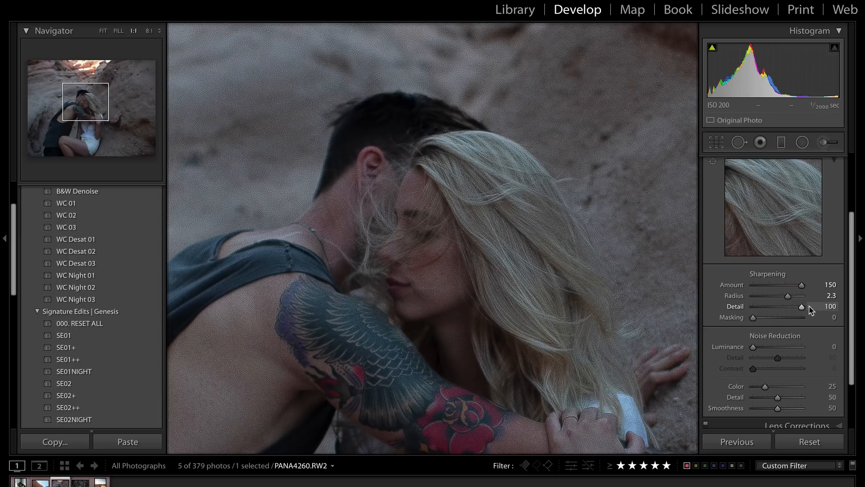
left_click_drag(643, 132, 573, 317)
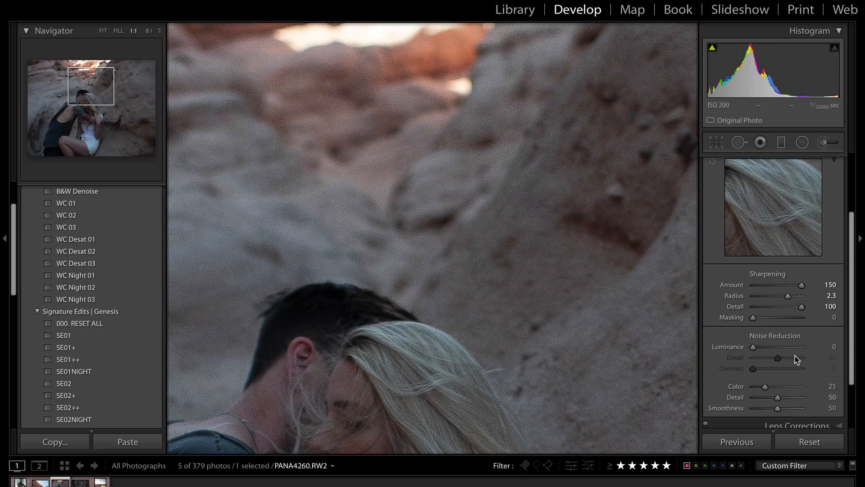
Lower the sharpening Radius to 0.5 and compare Detail values of 0, 100 and 68 on the couple at 1:1 zoom.
left_click_drag(802, 311, 733, 304)
left_click_drag(425, 379, 524, 197)
left_click_drag(785, 307, 804, 307)
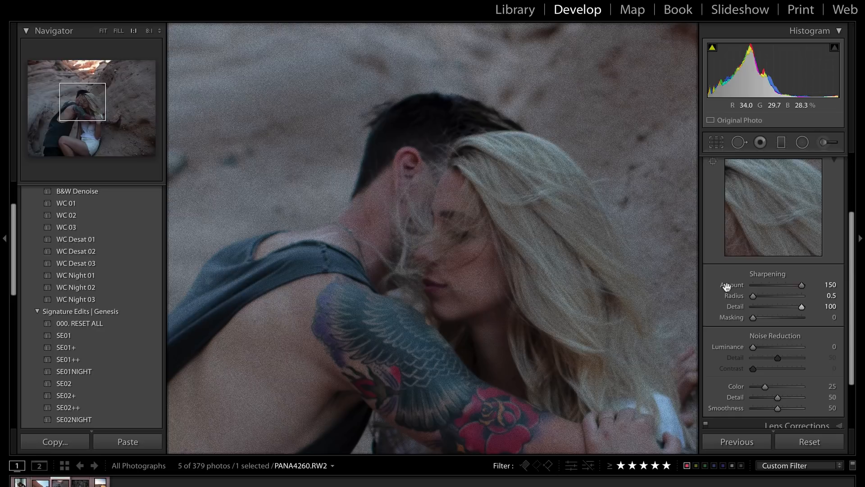
left_click_drag(739, 306, 731, 310)
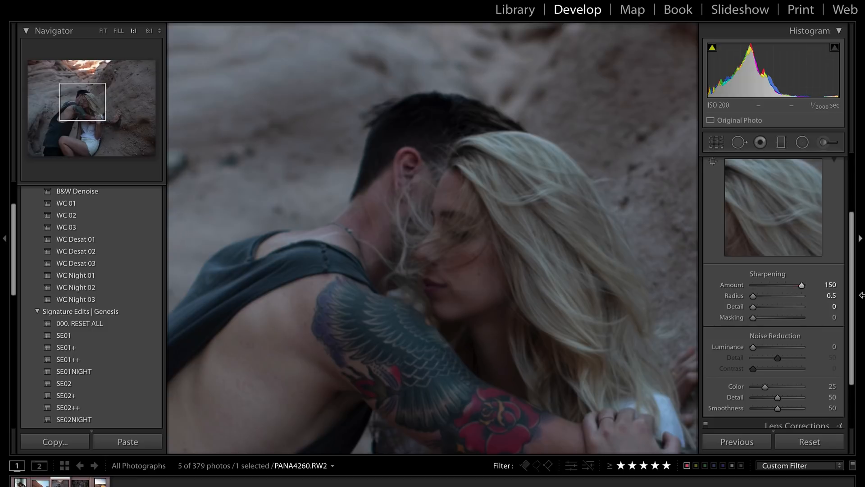
left_click_drag(753, 307, 728, 298)
mouse_move(786, 308)
left_mouse_down()
mouse_move(755, 308)
mouse_move(801, 311)
mouse_move(789, 311)
left_mouse_up()
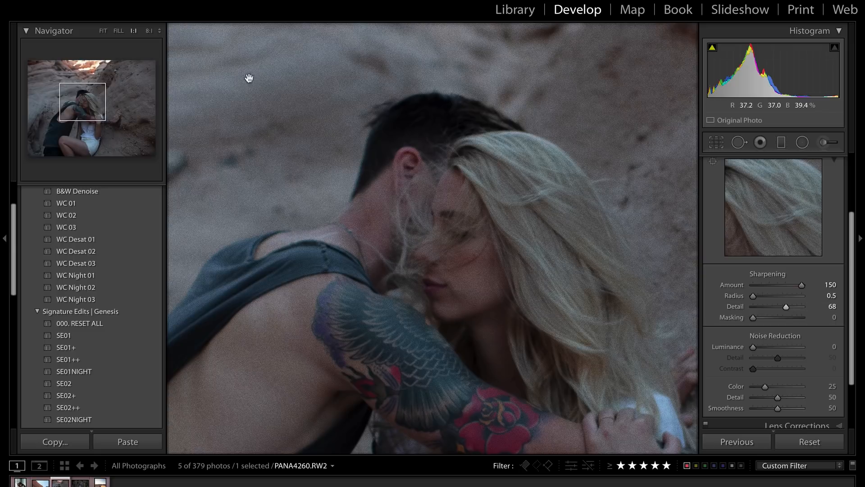
Set the sharpening Detail to 57 and Radius to 2.9, and switch the Detail adjustments off and back on over the whole photo.
mouse_move(786, 307)
left_mouse_down()
mouse_move(771, 296)
mouse_move(800, 299)
left_mouse_up()
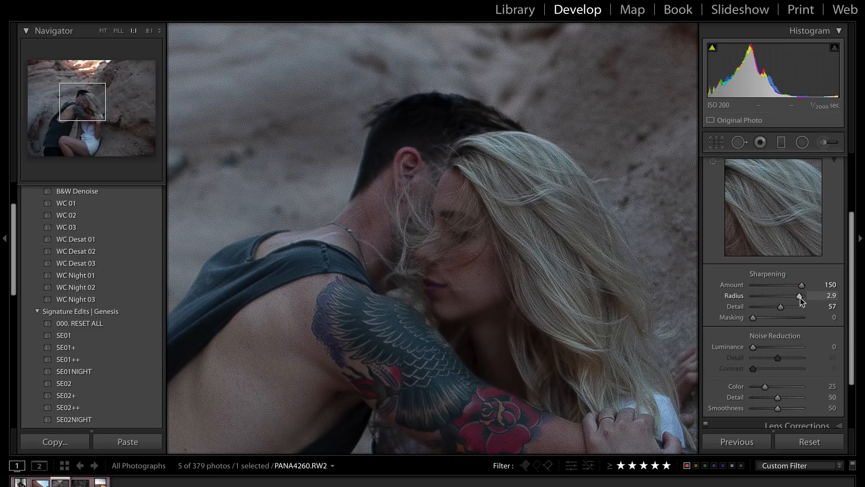
left_click(494, 258)
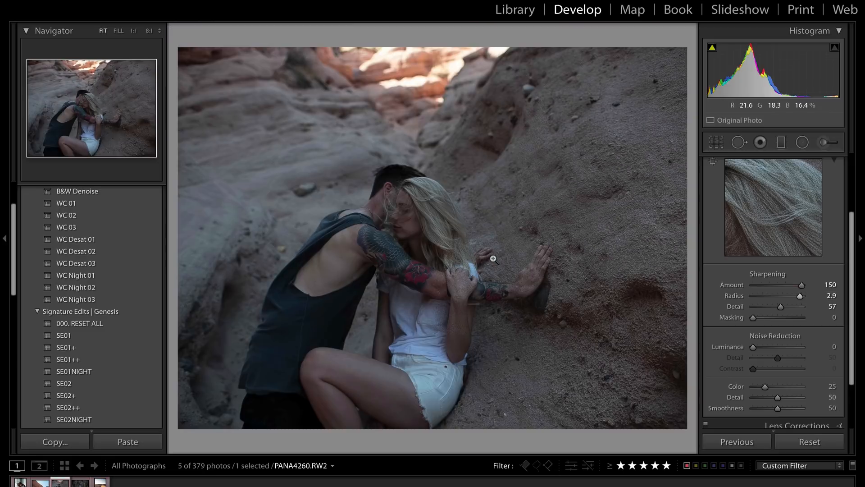
scroll(744, 221, "up", 3)
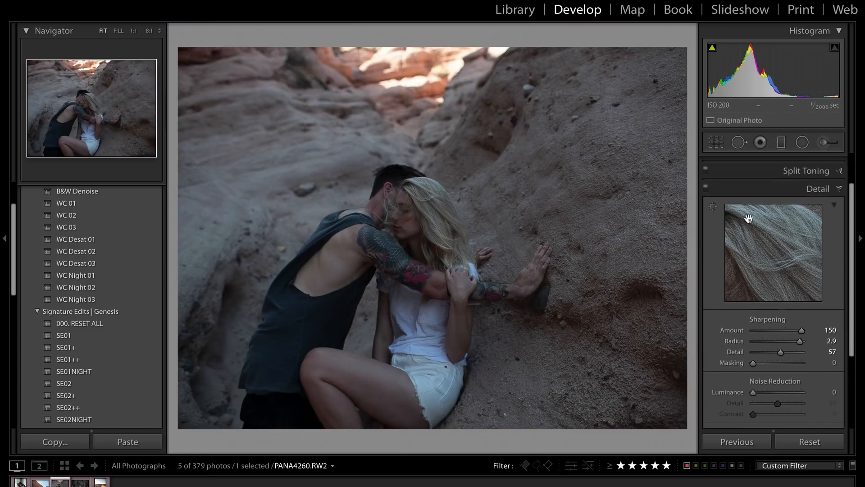
left_click(706, 191)
left_click(707, 190)
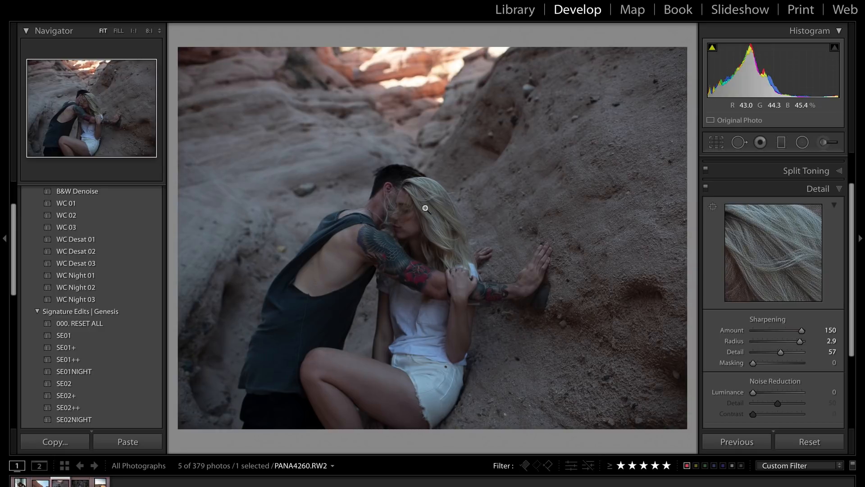
Examine the sharpening grain on the tattoo and the background rock at 1:1, 8:1 and 4:1 zoom.
left_click(423, 205)
left_click_drag(463, 283, 529, 236)
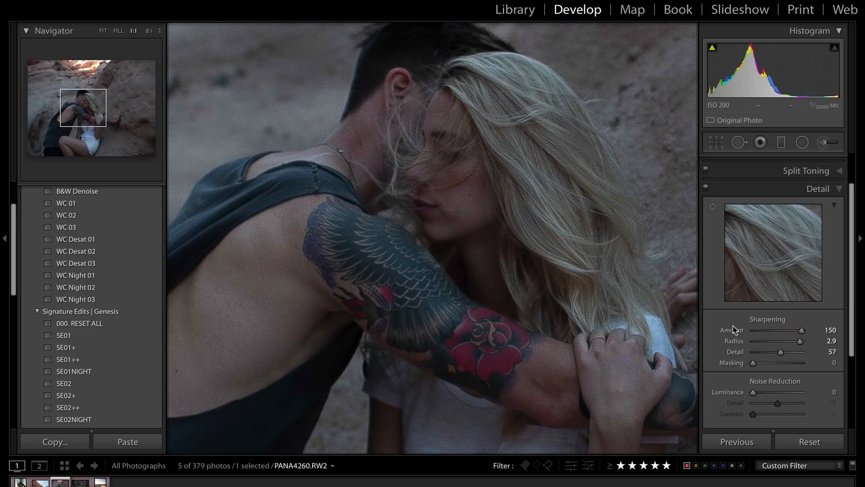
left_click_drag(367, 127, 483, 350)
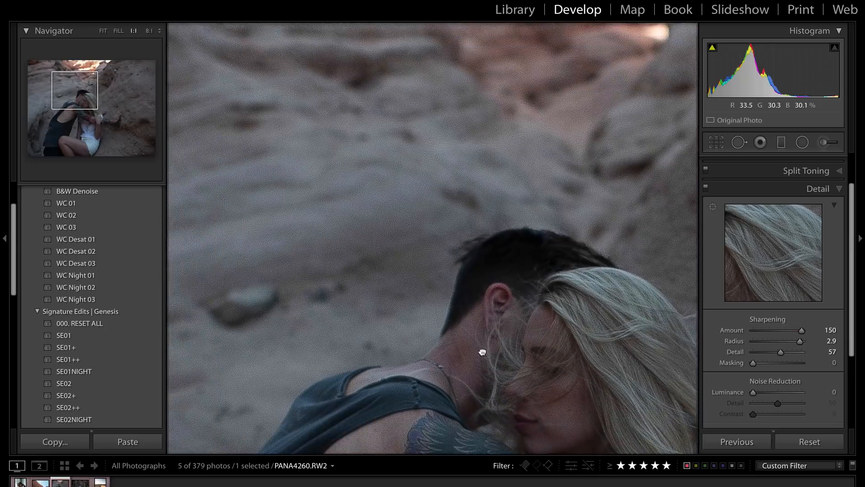
left_click(149, 30)
left_click(157, 31)
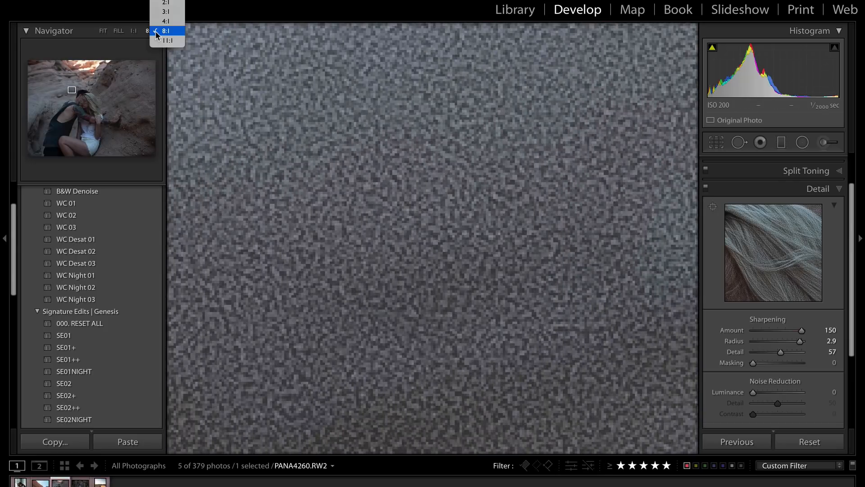
left_click(166, 22)
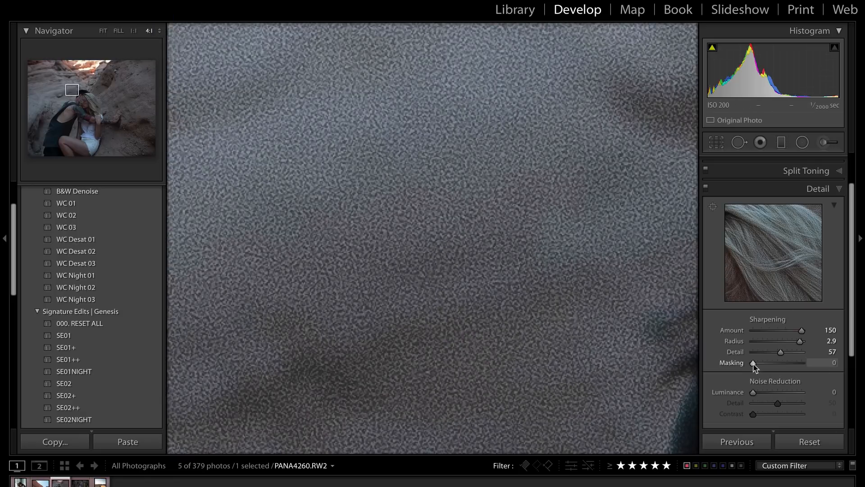
Compare sharpening Masking at 80 and 100 along the man's hairline at 4:1 zoom and on the whole photo, and lower it again.
left_click_drag(755, 367, 793, 371)
left_click_drag(669, 342, 253, 234)
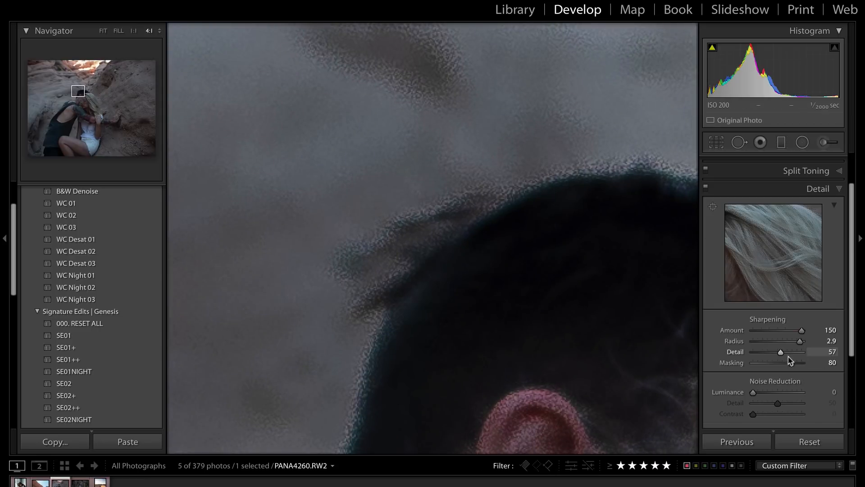
mouse_move(790, 362)
left_mouse_down()
mouse_move(752, 366)
mouse_move(805, 366)
left_mouse_up()
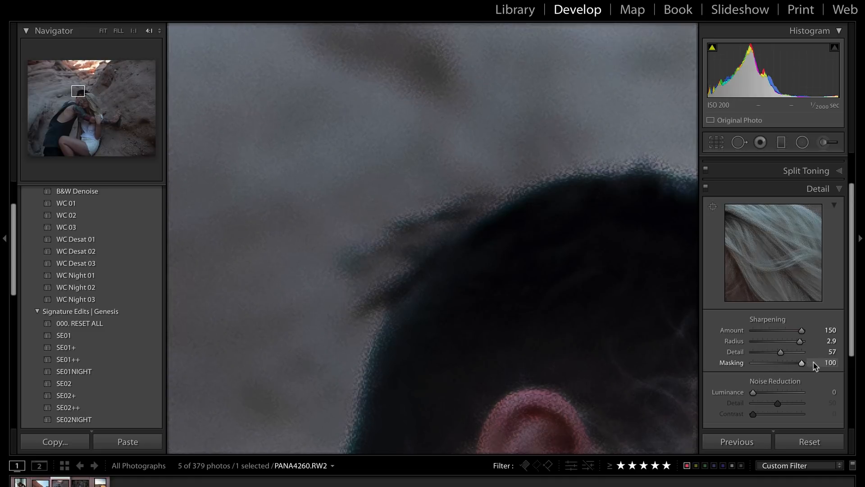
left_click(521, 296)
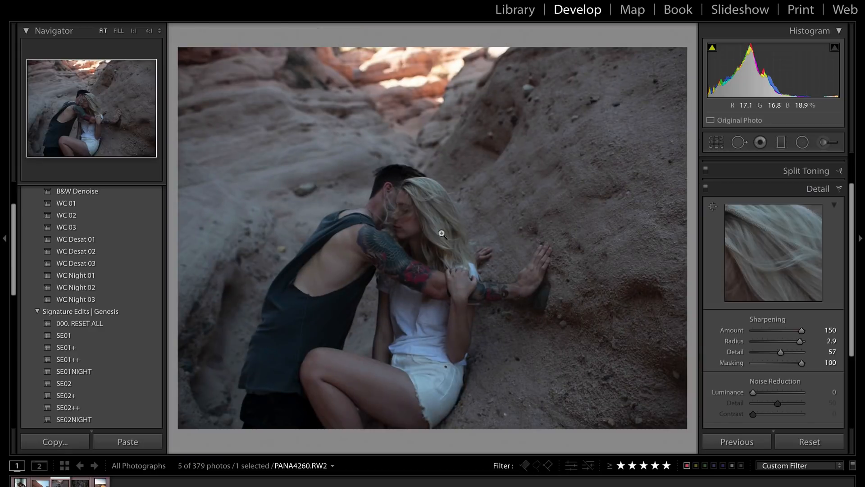
left_click_drag(374, 170, 519, 288)
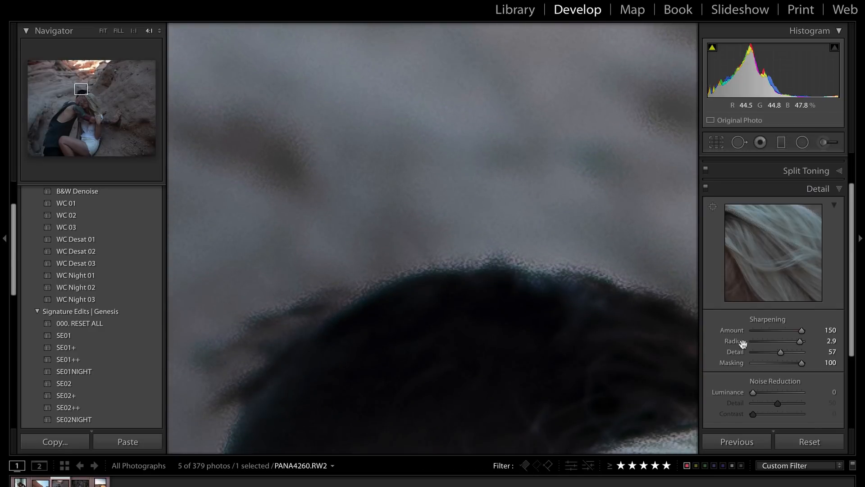
left_click_drag(798, 365, 783, 363)
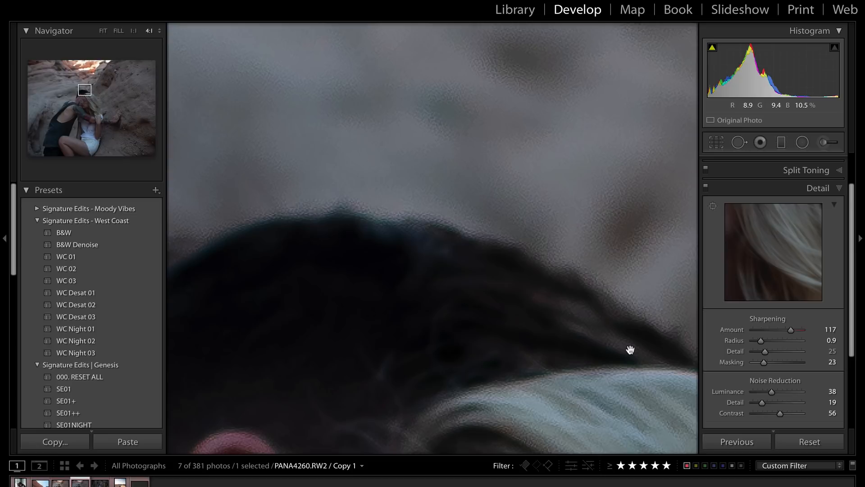
Preview the sharpening mask over the whole photo on the virtual copy with Masking at 0 and 36.
left_click(103, 30)
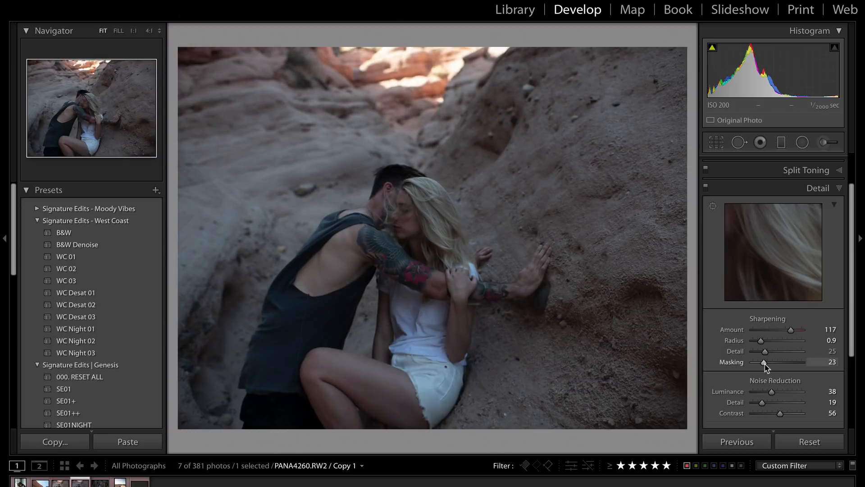
left_click_drag(766, 367, 745, 371)
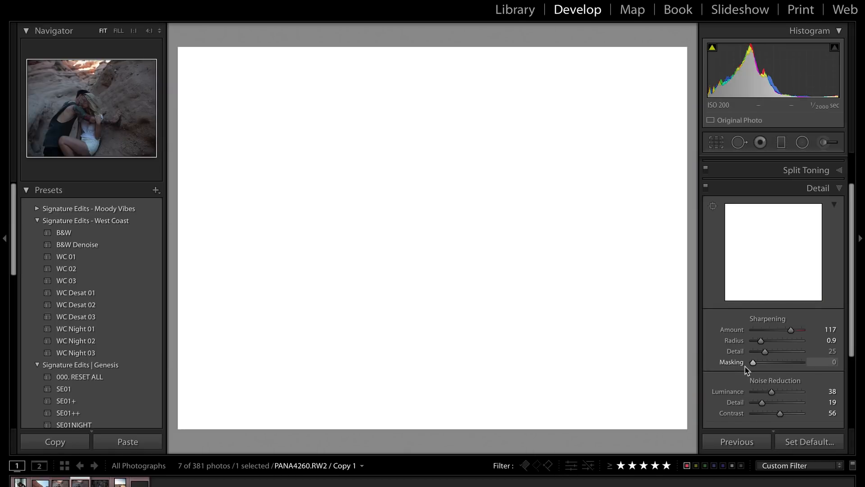
left_click_drag(751, 366, 773, 367)
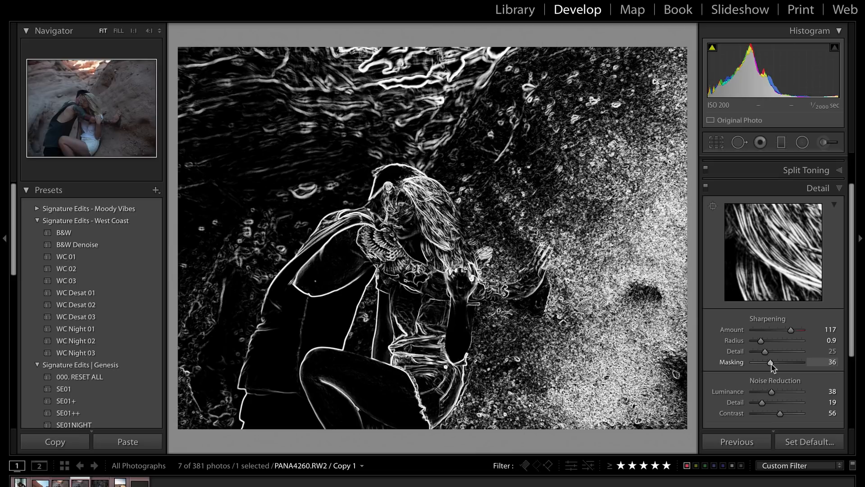
left_click_drag(771, 366, 773, 368)
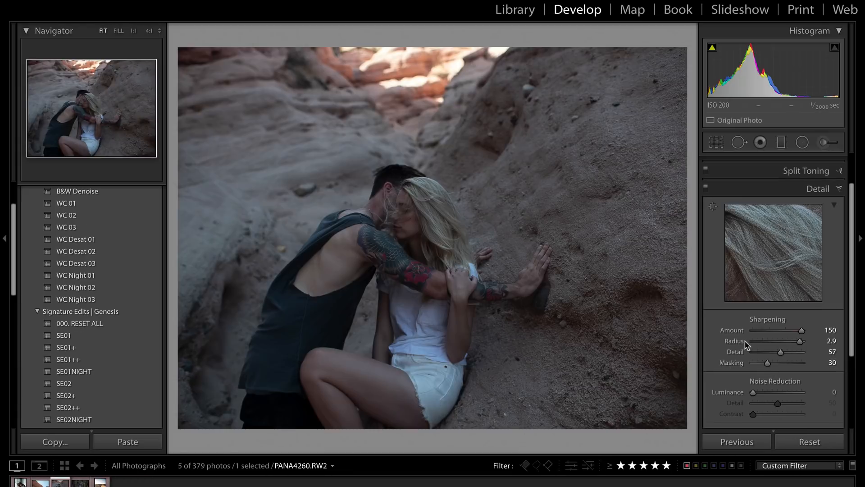
Raise the Luminance noise reduction to 27 and 100, and inspect the rock, the whole photo and the woman's face and hair at 4:1 zoom.
scroll(762, 374, "down", 2)
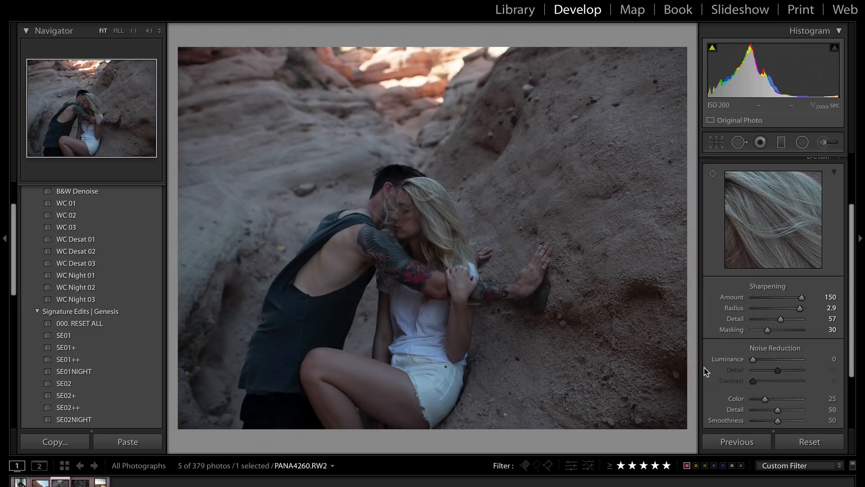
left_click(273, 129)
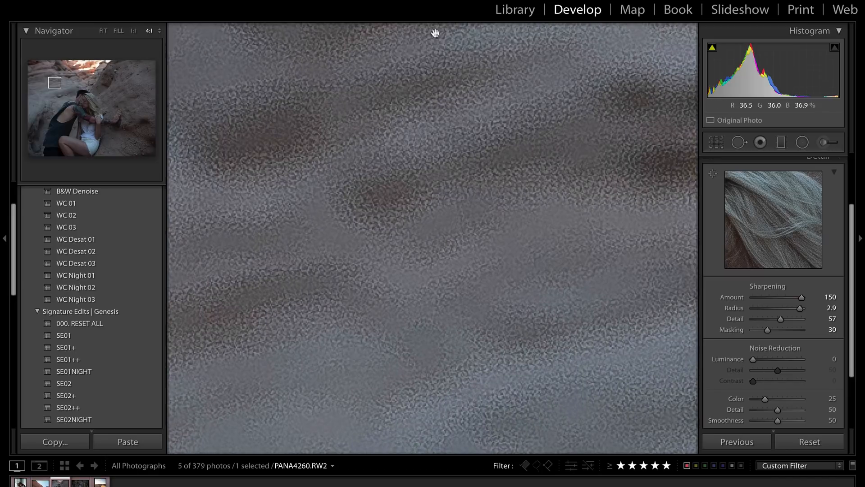
left_click(766, 360)
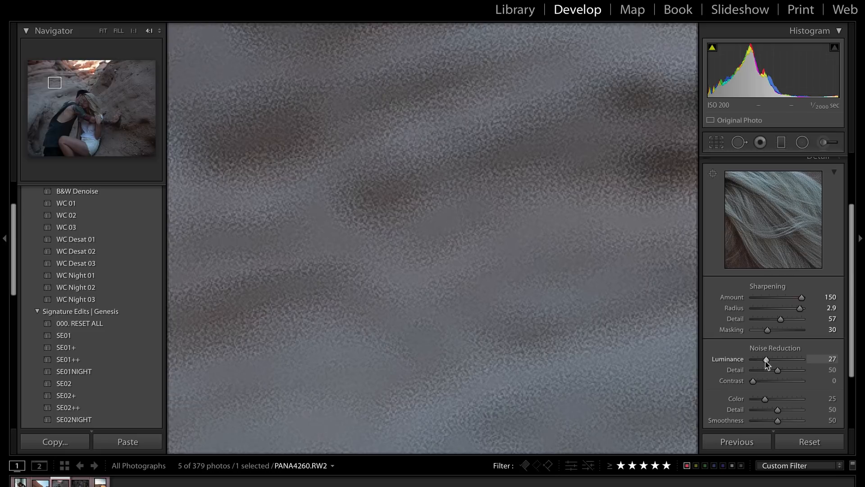
left_click_drag(767, 363, 822, 366)
left_click(490, 266)
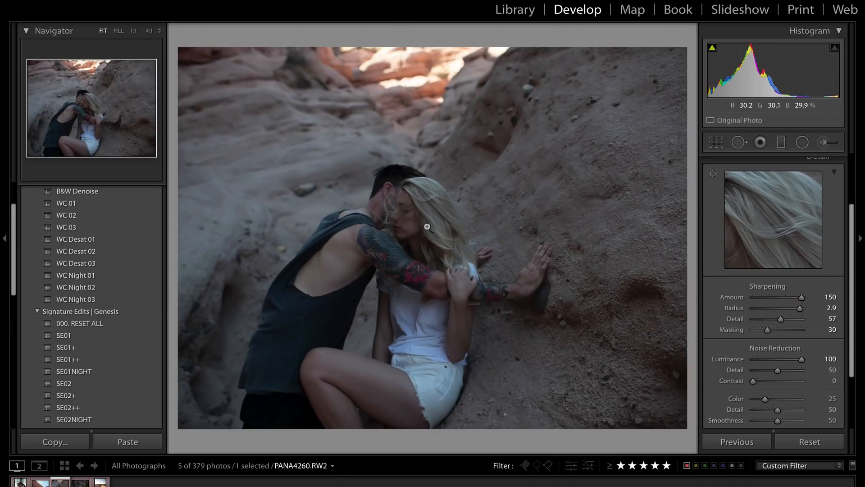
left_click(414, 207)
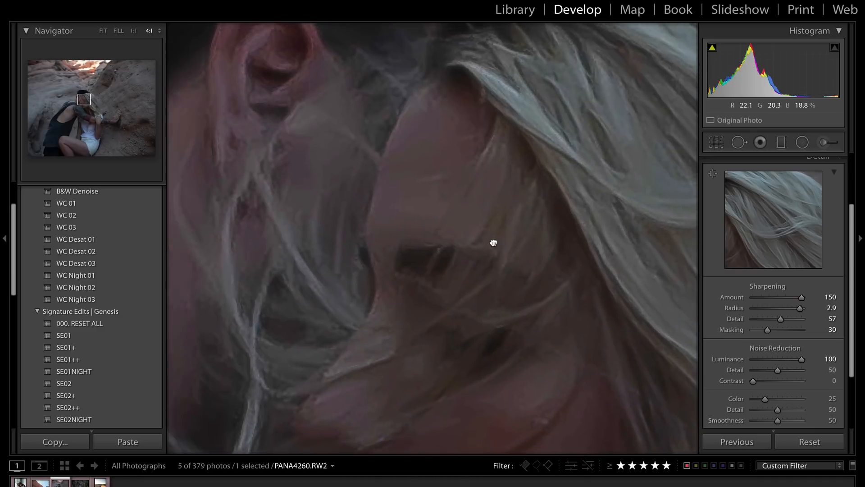
left_click_drag(494, 243, 338, 243)
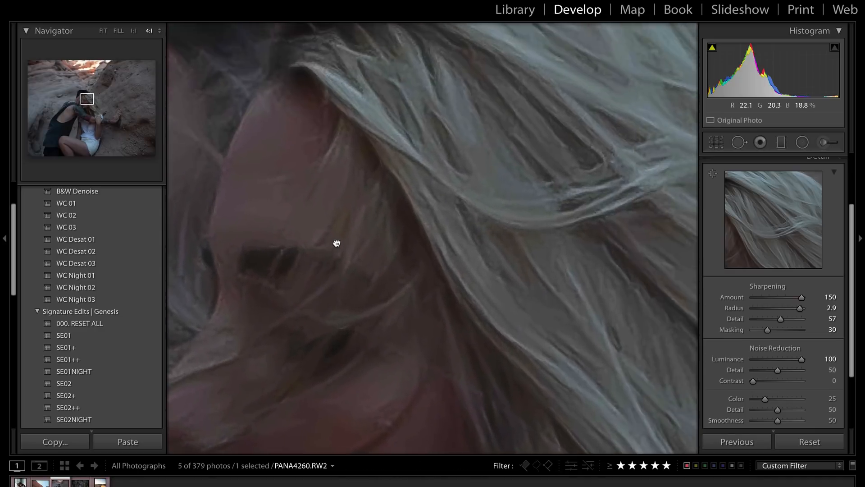
Set the Luminance noise reduction to 58 and compare its Detail at 0 and 100 on the woman's hair, ending on 0.
left_click_drag(803, 360, 790, 364)
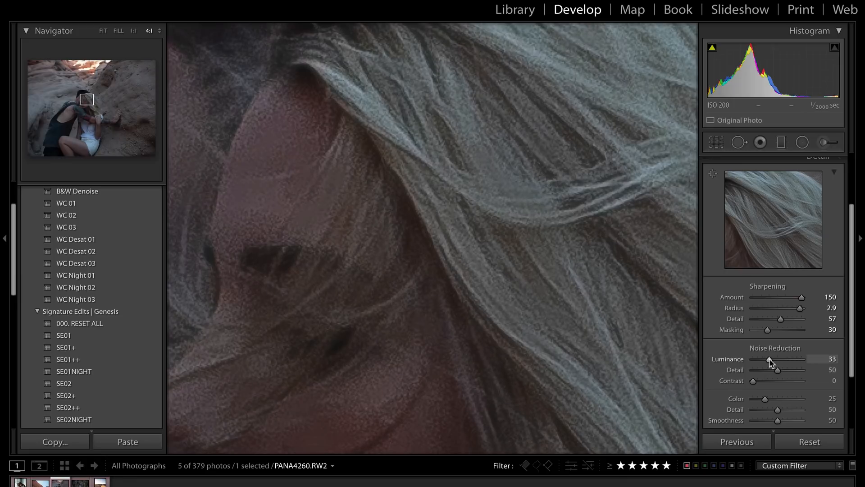
left_click_drag(770, 361, 734, 379)
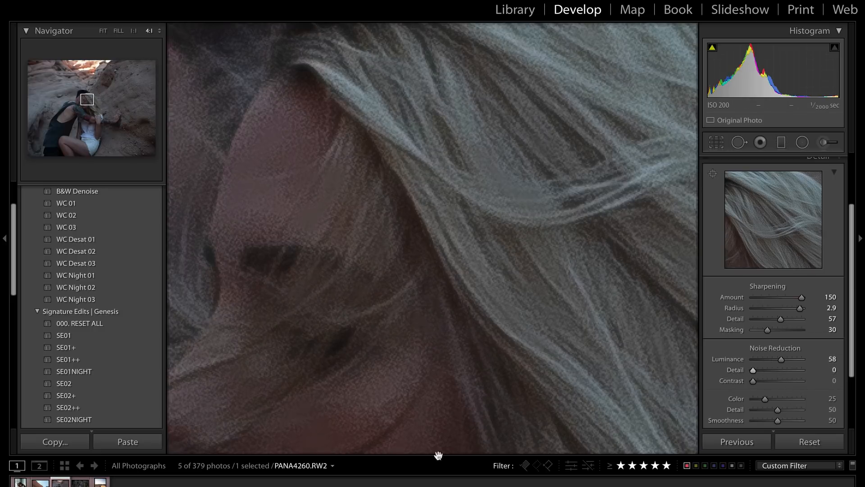
left_click_drag(752, 371, 828, 375)
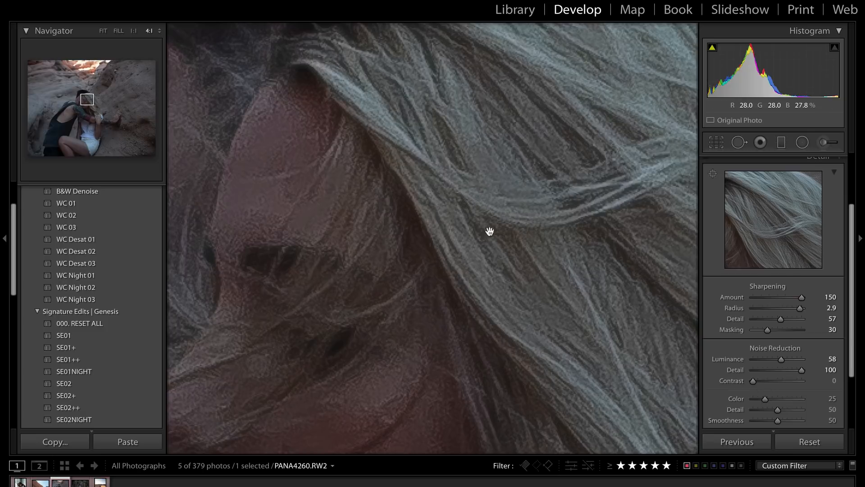
left_click_drag(606, 256, 469, 332)
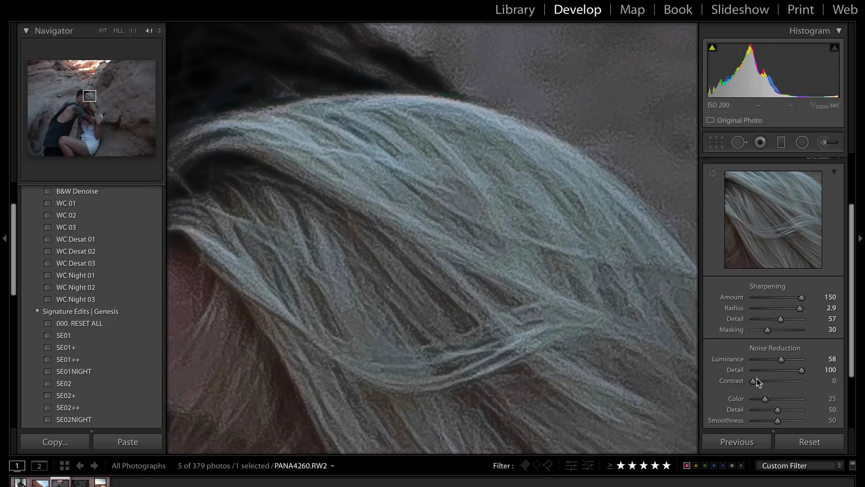
left_click_drag(803, 376, 762, 375)
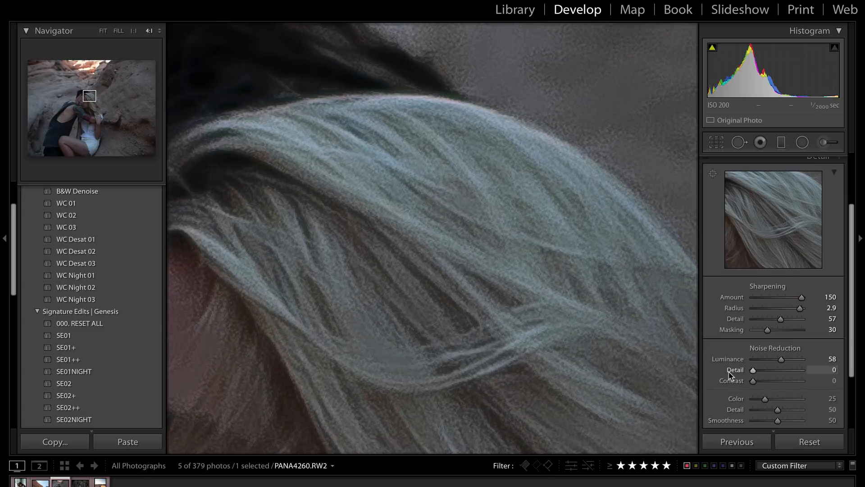
Raise Luminance noise reduction to 100 and compare its Detail at 100 and 0 on the woman's hair at 4:1 and the whole photo.
left_click_drag(561, 158, 511, 267)
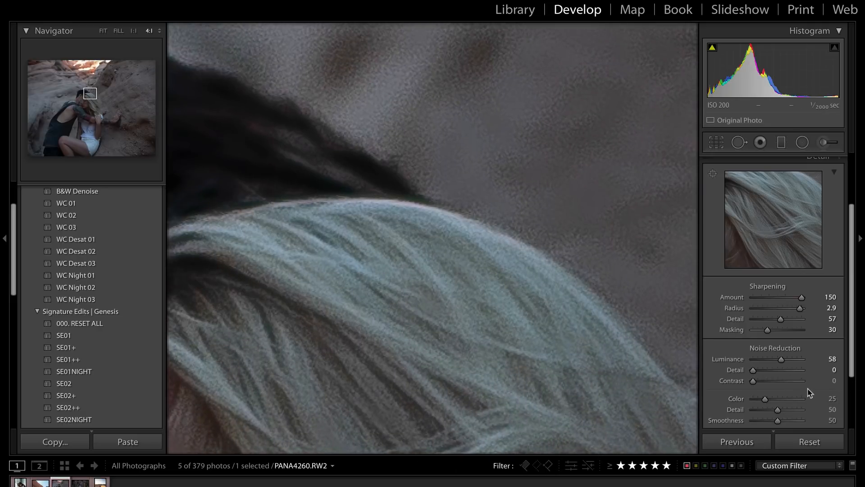
left_click_drag(499, 305, 470, 287)
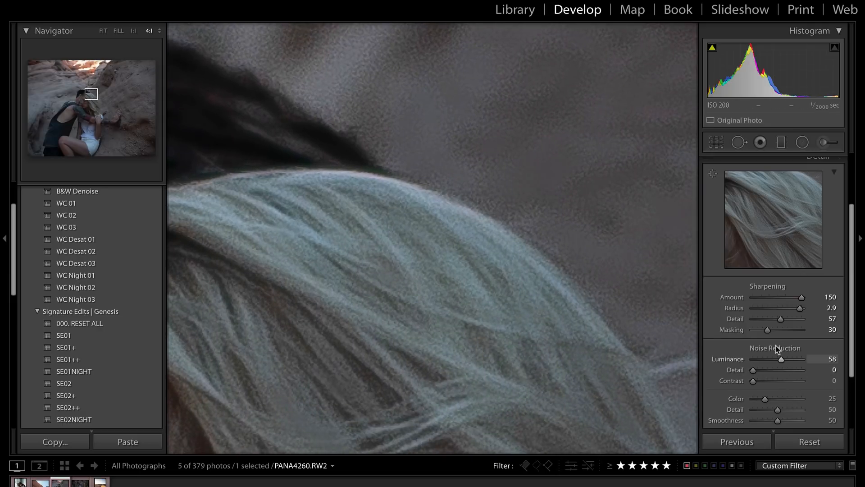
left_click_drag(782, 361, 821, 360)
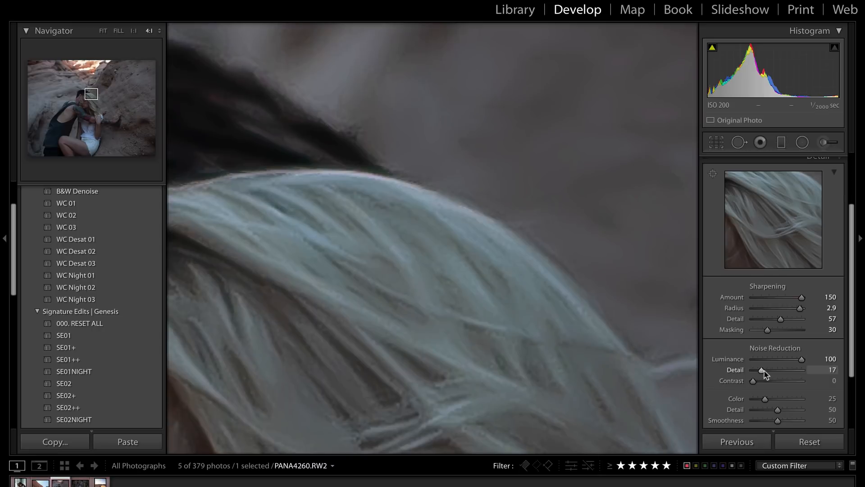
left_click_drag(765, 374, 813, 374)
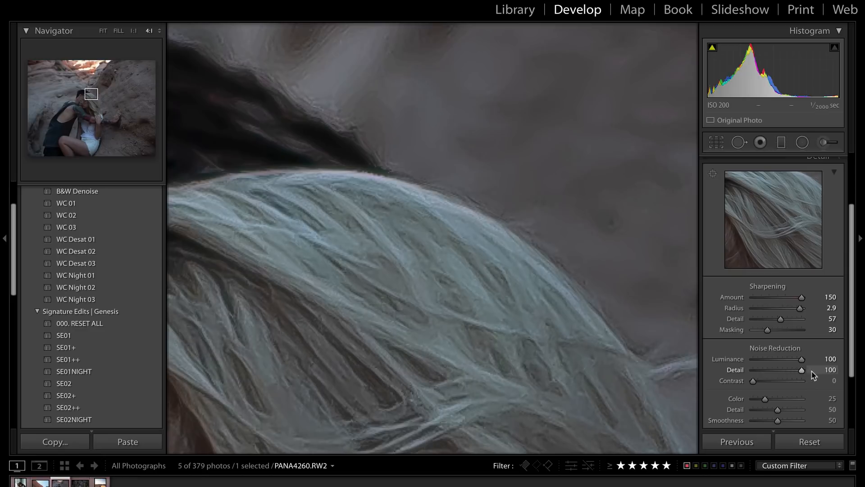
left_click(494, 347)
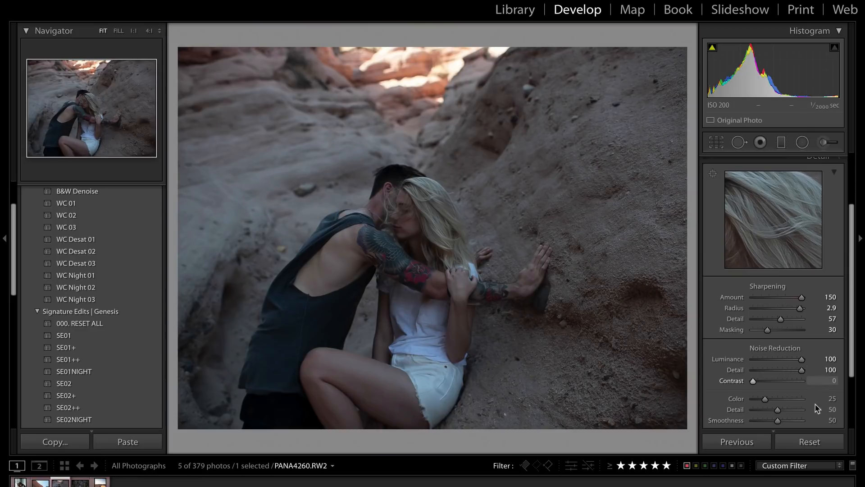
left_click_drag(807, 372, 690, 380)
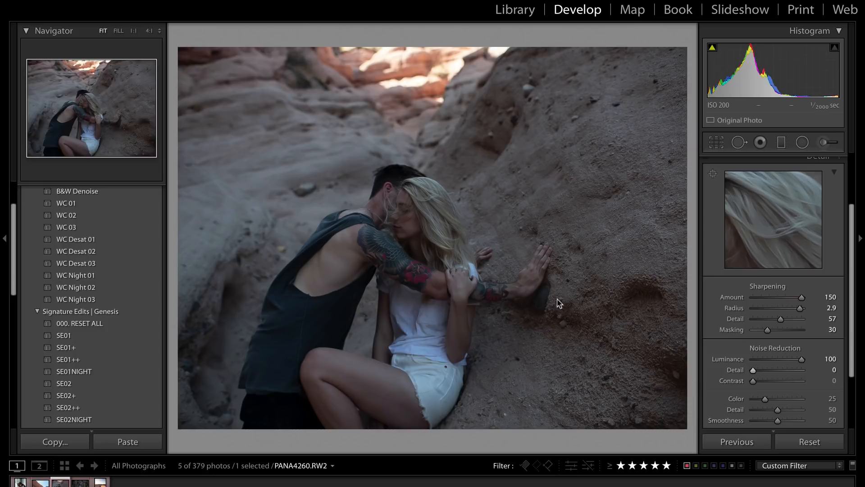
left_click(452, 199)
left_click_drag(265, 179, 609, 350)
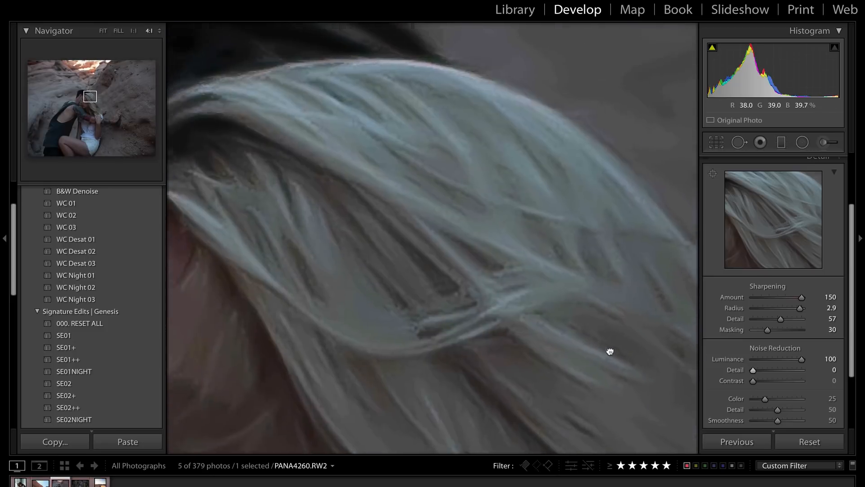
At 1:1 zoom on the couple, set the sharpening Detail to 51 and the luminance noise reduction Detail to 100.
left_click(133, 31)
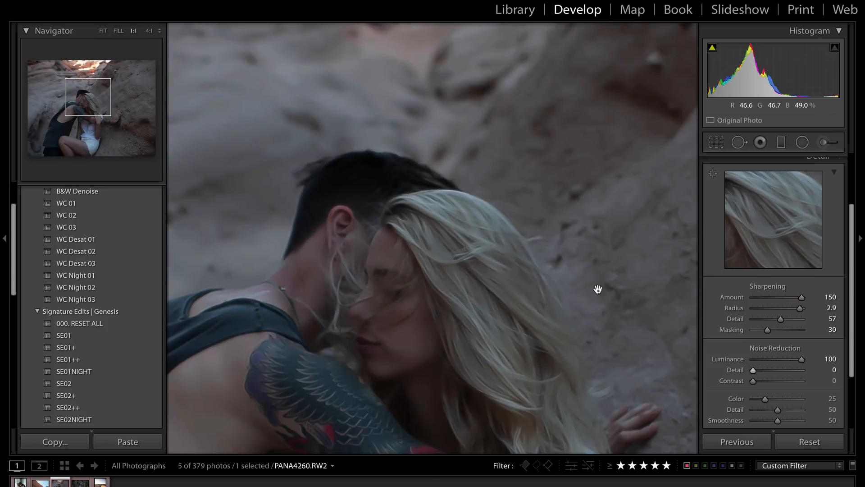
left_click_drag(781, 320, 739, 321)
left_click(777, 319)
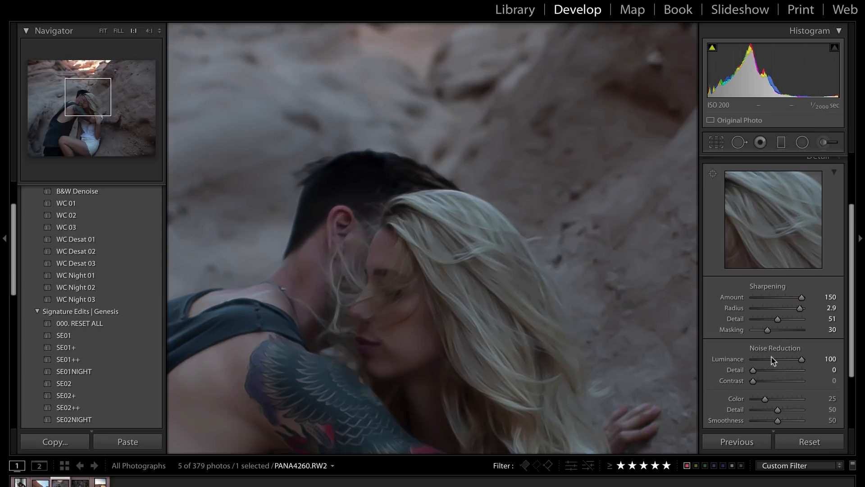
left_click_drag(752, 371, 834, 376)
left_click_drag(581, 350, 582, 270)
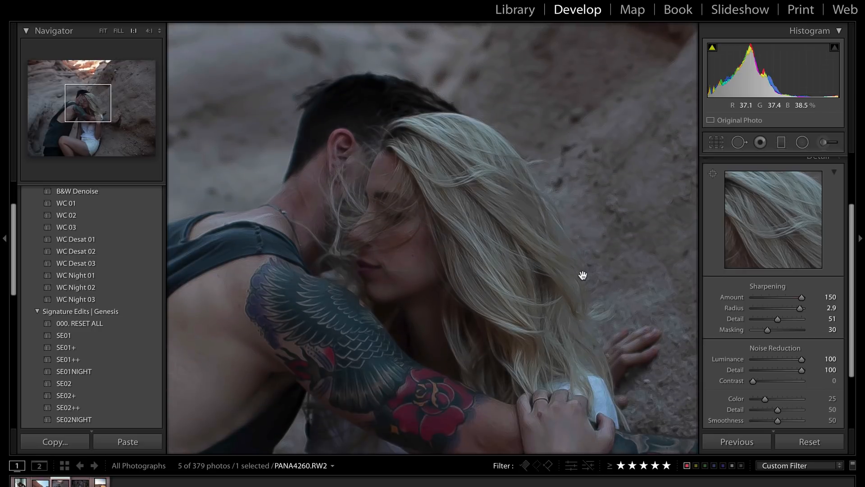
Lower the Luminance noise reduction to 52 and its Detail to 0, and inspect the couple at 1:1 zoom.
left_click_drag(802, 359, 772, 361)
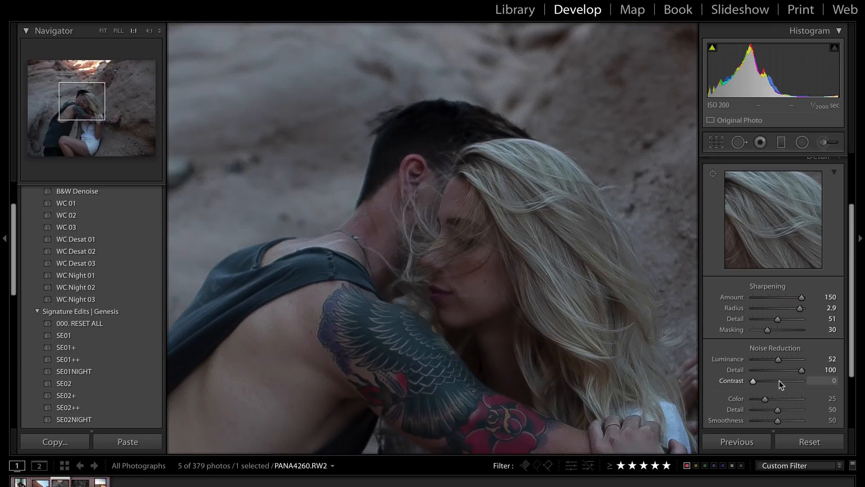
left_click_drag(801, 370, 744, 377)
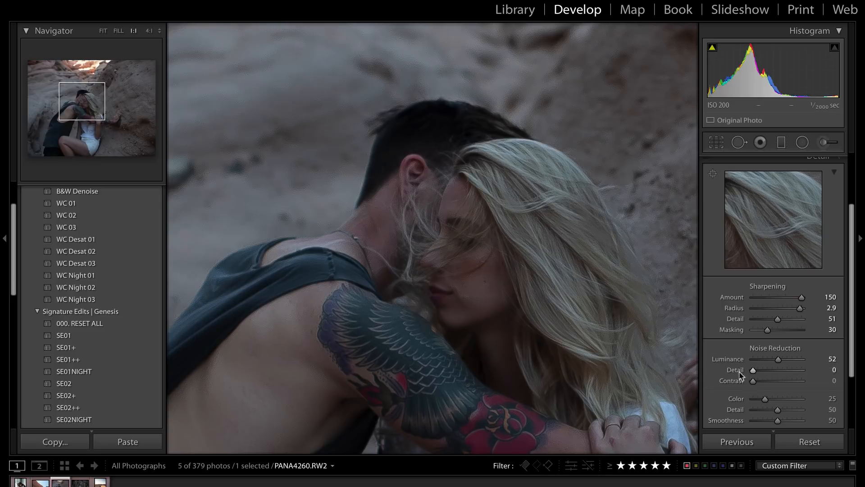
left_click_drag(509, 193, 467, 179)
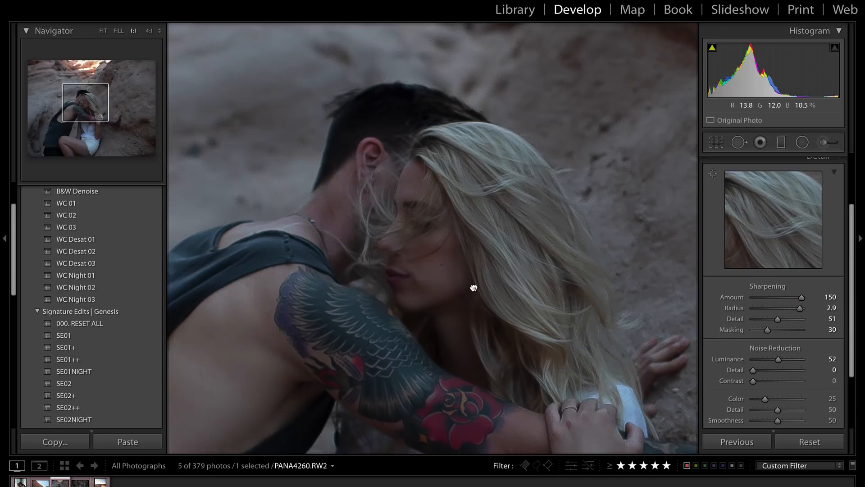
left_click_drag(474, 288, 474, 265)
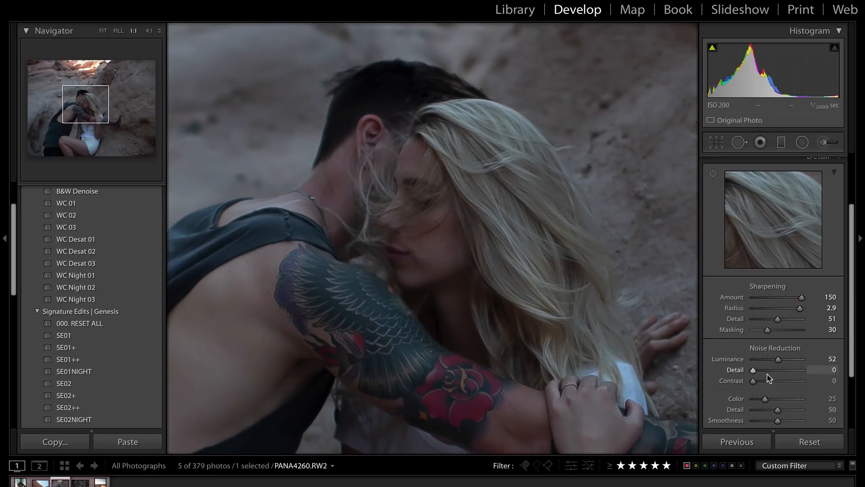
Raise the luminance noise reduction Contrast to 100 and inspect the woman's clothes and legs at 1:1 zoom.
left_click_drag(753, 381, 839, 388)
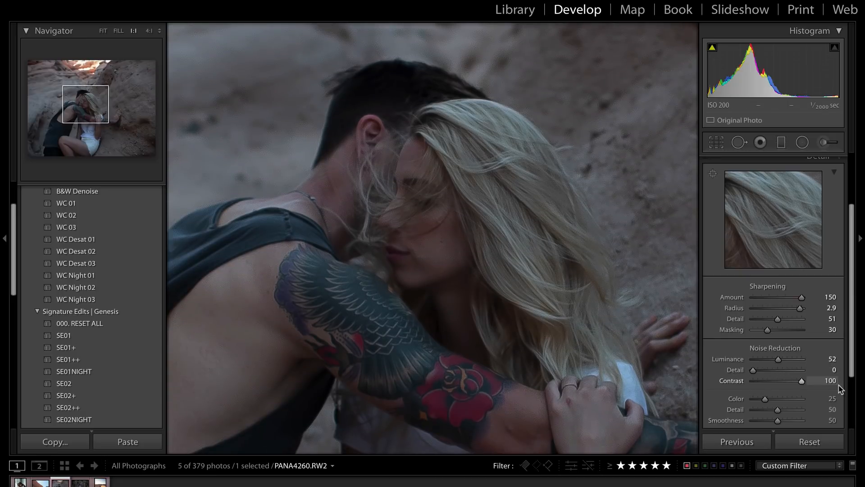
left_click(436, 348)
left_click(392, 377)
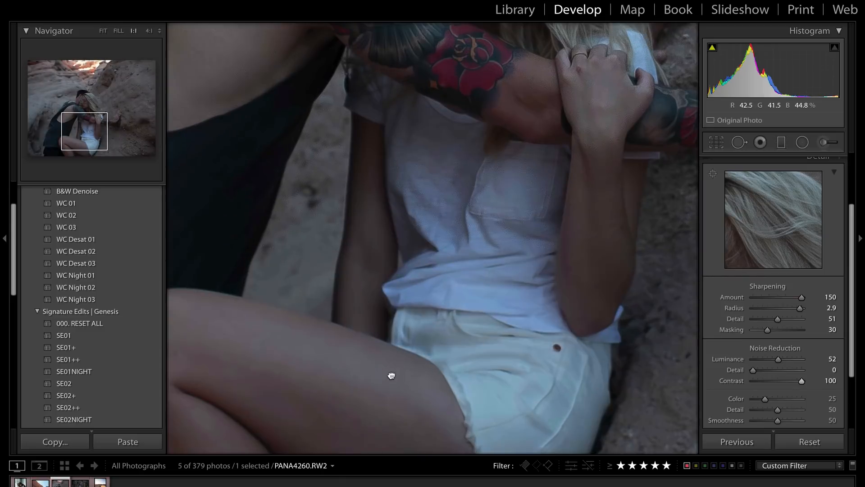
left_click(391, 376)
left_click(390, 373)
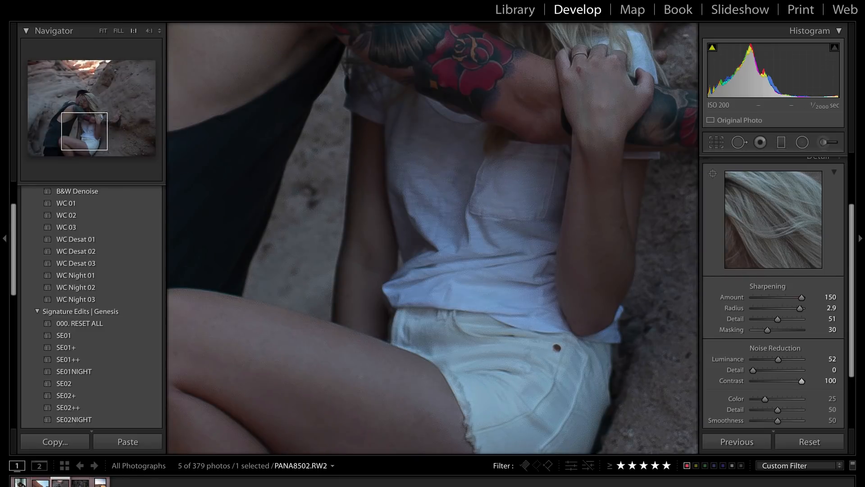
On the canyon photo, apply noise reduction with Luminance 100, Detail 0 and Contrast 100, checking the dark hollow at 4:1 and the whole photo.
key("Left")
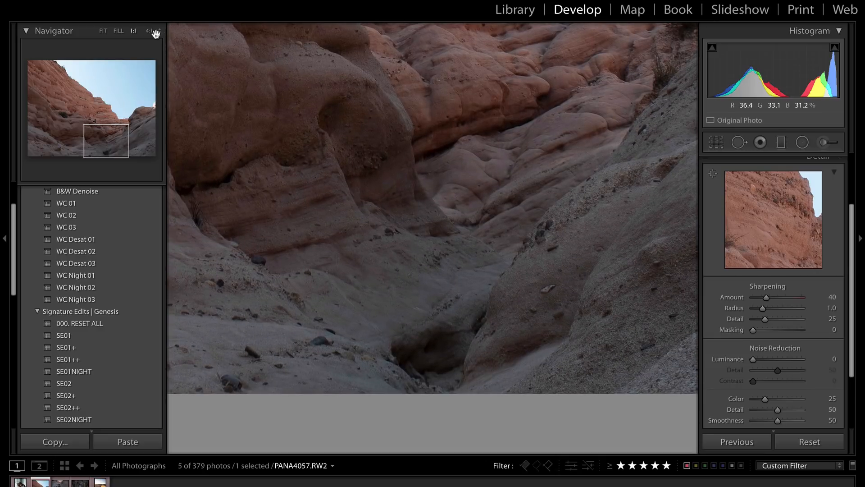
left_click(150, 31)
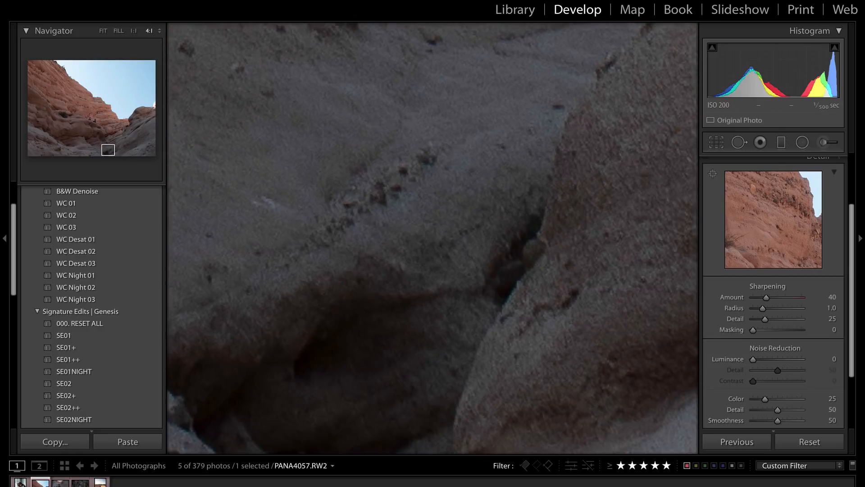
left_click_drag(368, 407, 483, 230)
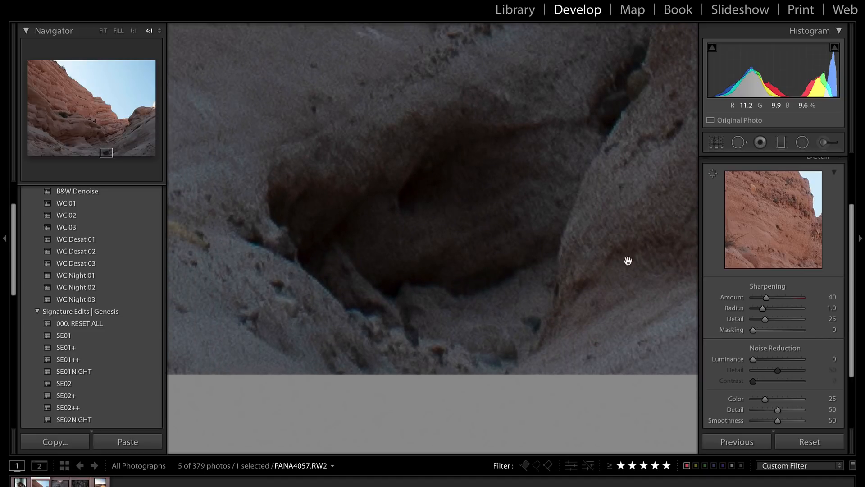
left_click(791, 360)
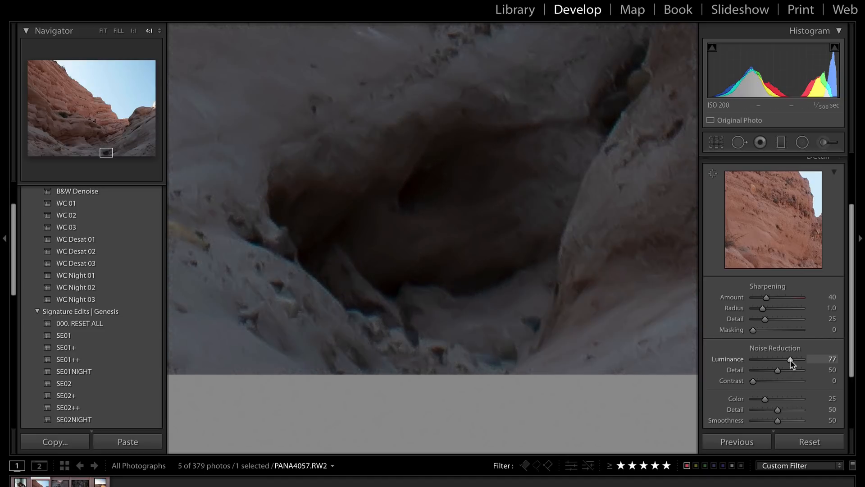
double_click(764, 359)
left_click_drag(765, 359, 815, 385)
left_click_drag(735, 386, 834, 387)
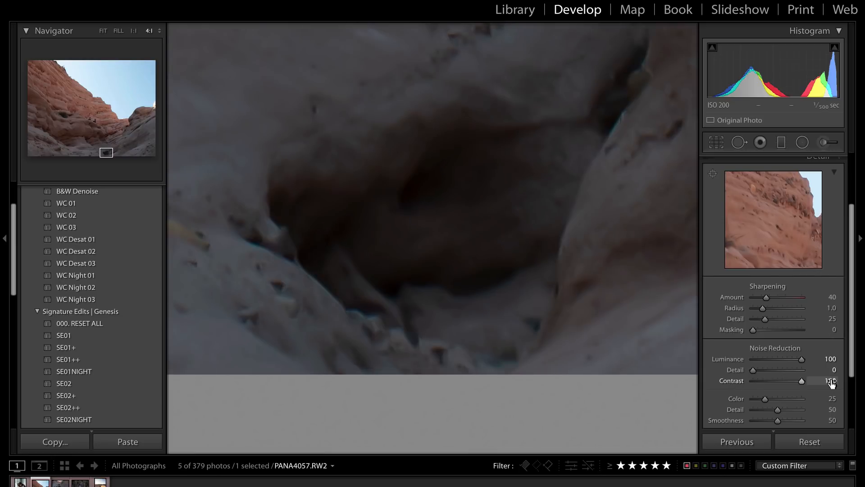
left_click(511, 182)
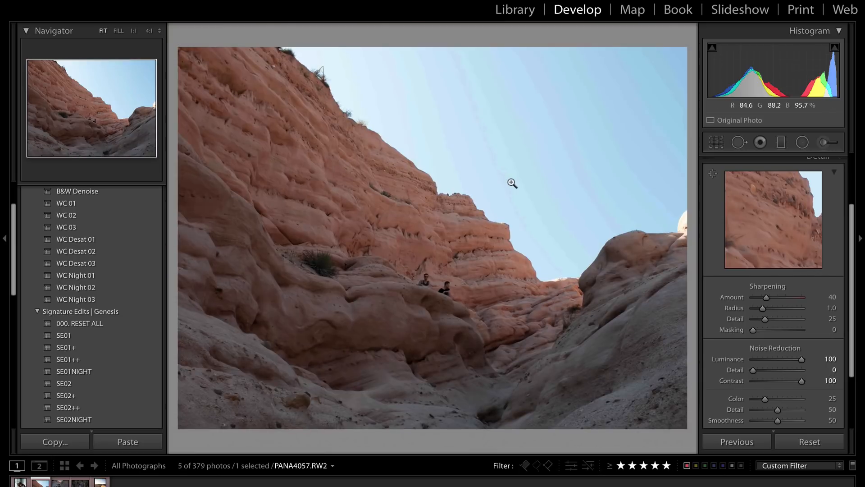
Return to the couple's photo and set the luminance noise reduction Detail to 45 and Contrast to 100.
left_click(94, 465)
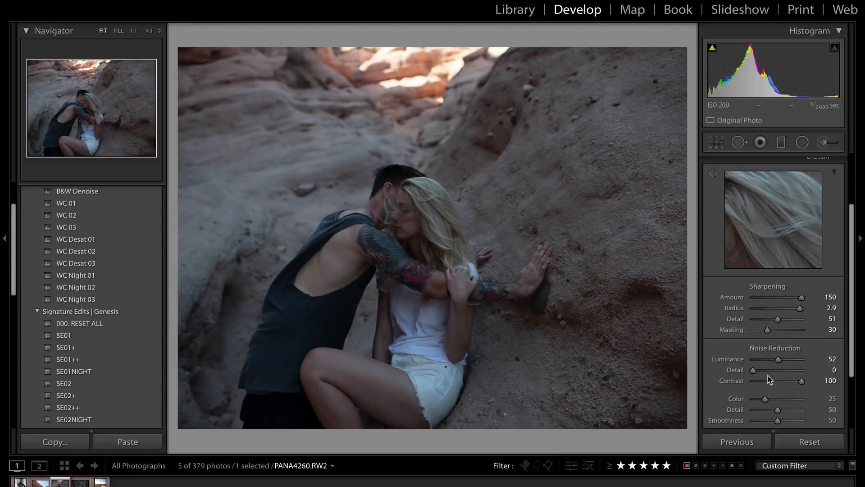
left_click(774, 370)
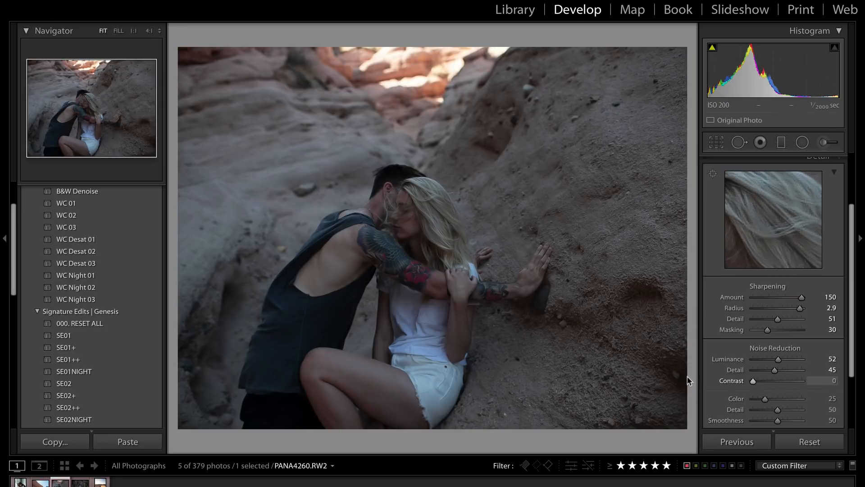
left_click_drag(753, 381, 842, 381)
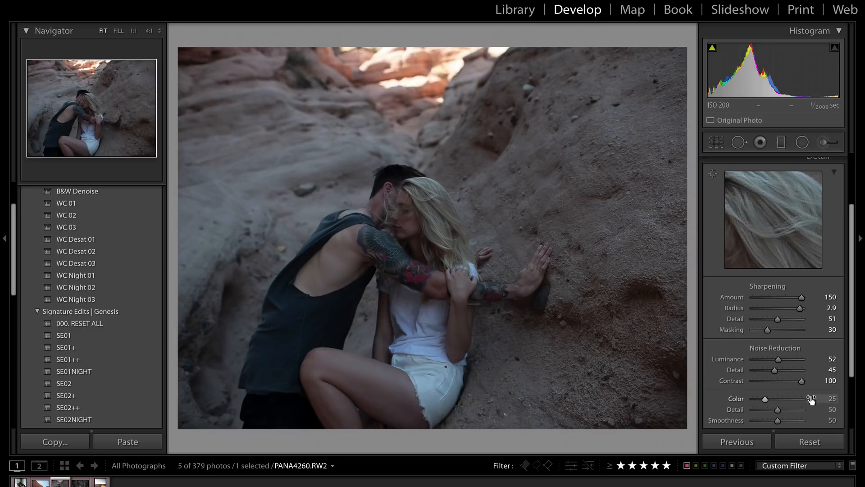
Compare Luminance noise reduction at 0 and 100 on the rock behind the couple at 1:1 zoom, ending on 100.
scroll(810, 400, "down", 3)
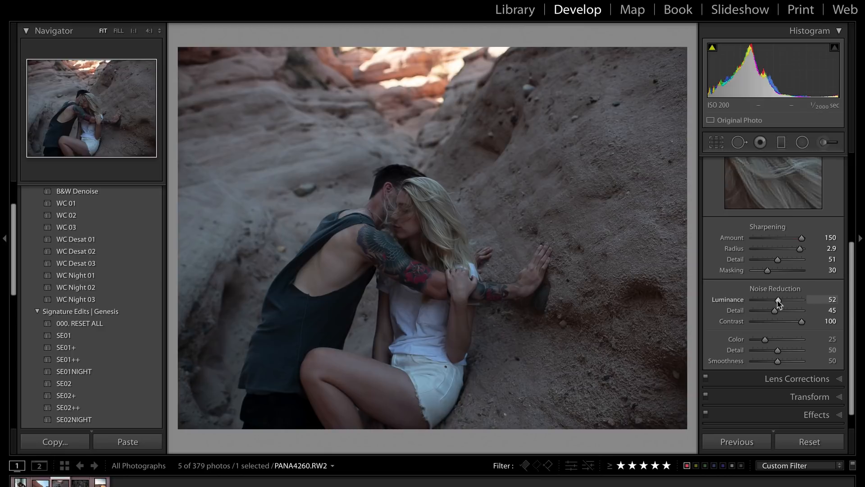
left_click_drag(778, 300, 590, 293)
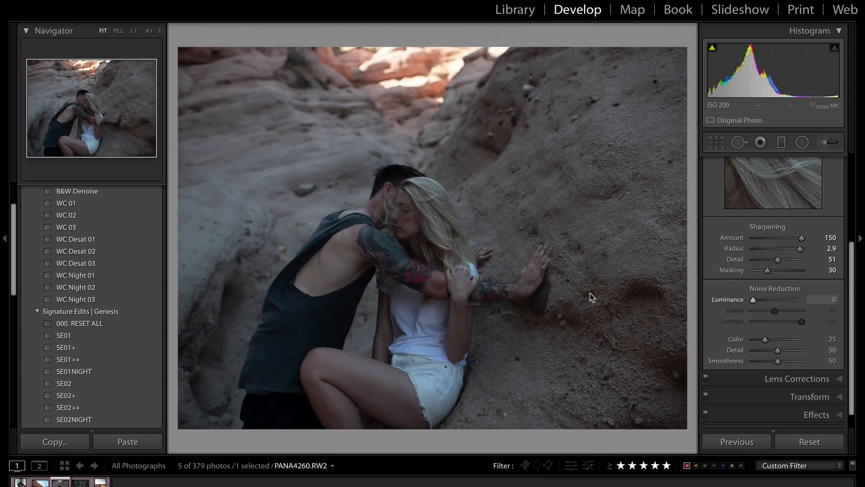
left_click(245, 182)
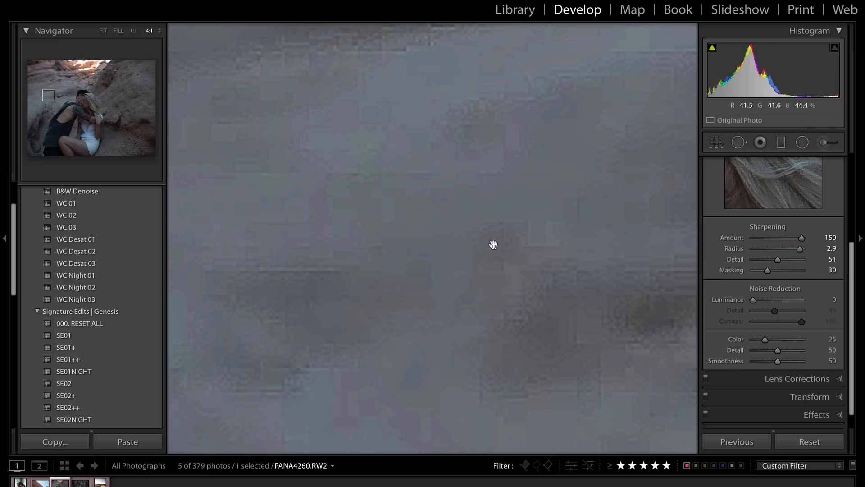
left_click(133, 30)
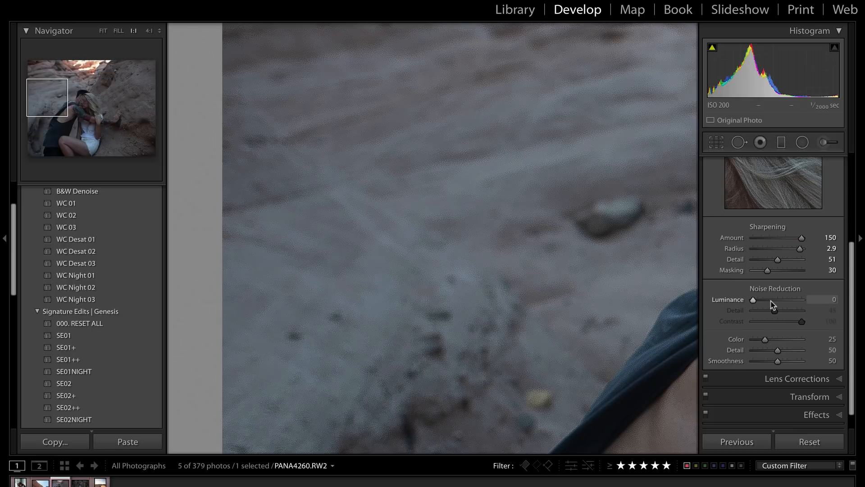
left_click_drag(771, 301, 863, 307)
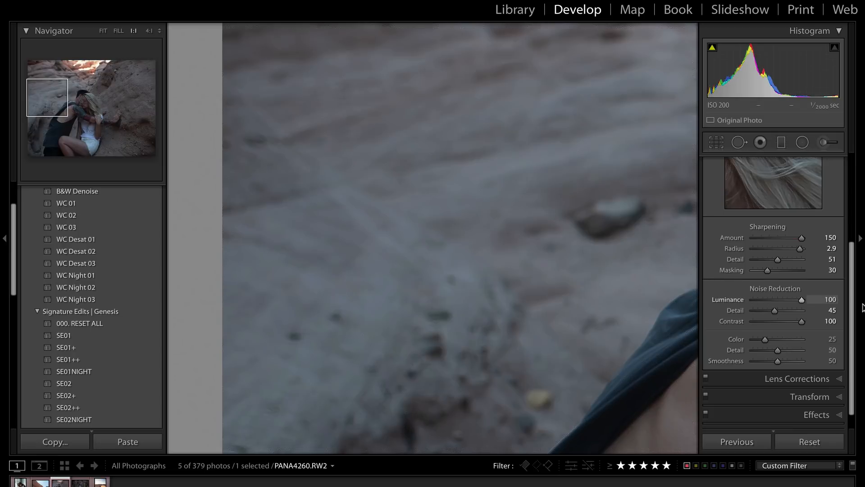
left_click_drag(512, 307, 474, 64)
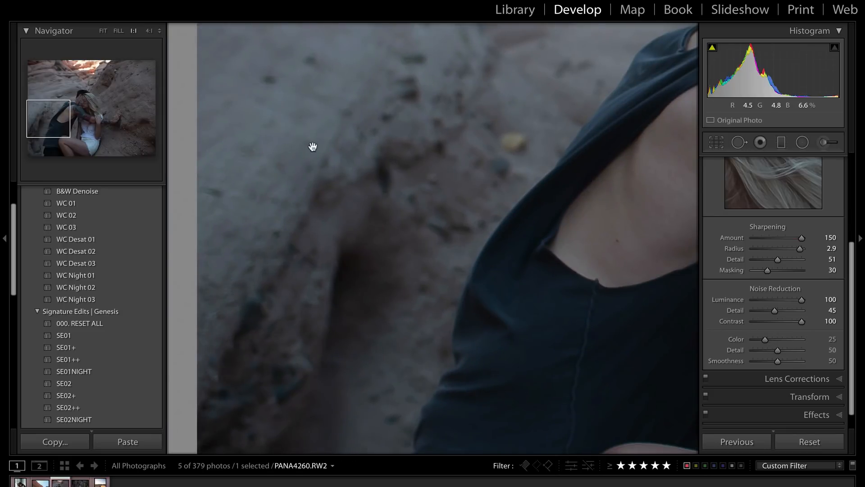
left_click_drag(393, 321, 253, 148)
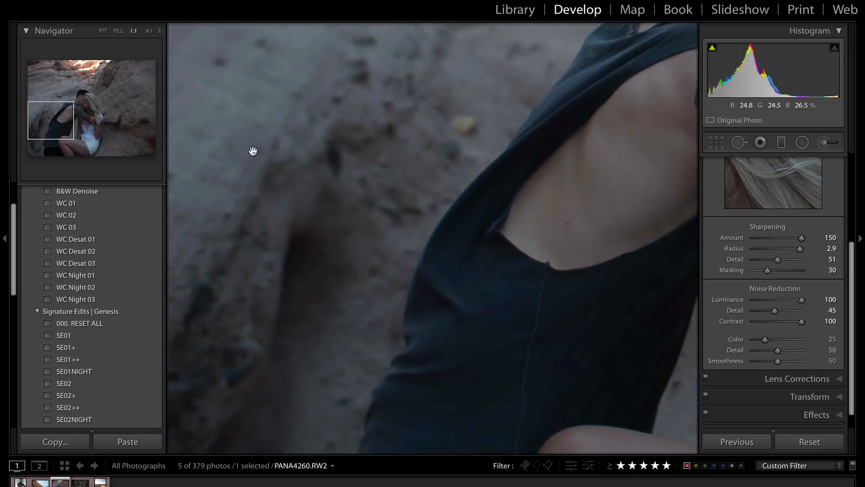
Set the Color noise reduction to 0 while viewing the shadowed rock beside the man at 4:1 zoom.
left_click(150, 30)
left_click_drag(369, 185, 581, 258)
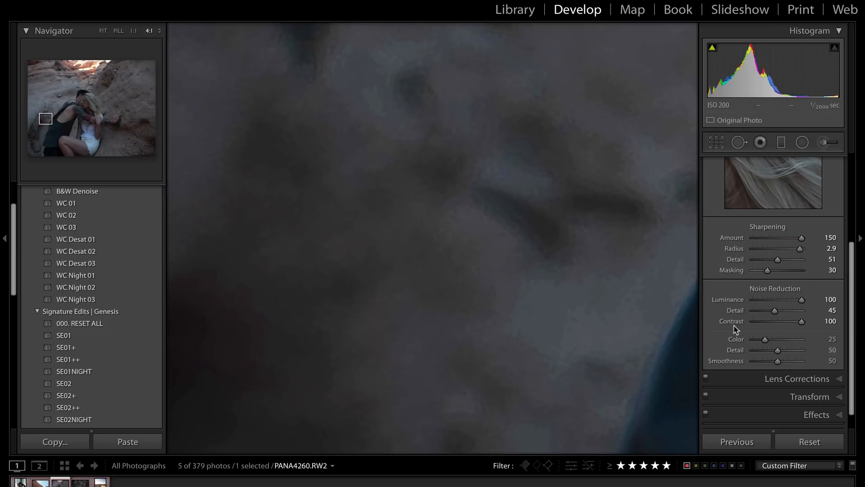
left_click_drag(765, 340, 674, 344)
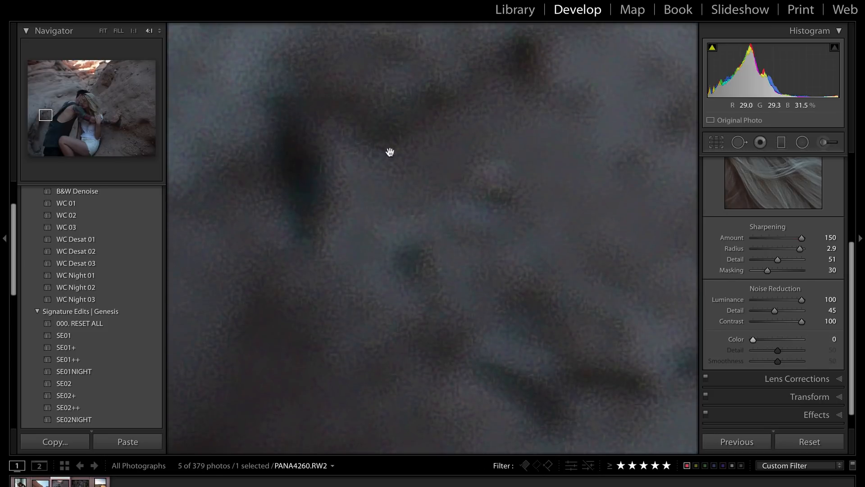
Set the Color noise reduction to 53 and its Detail to 100, examining the rock and tank-top edge at 4:1.
left_click_drag(331, 128, 416, 183)
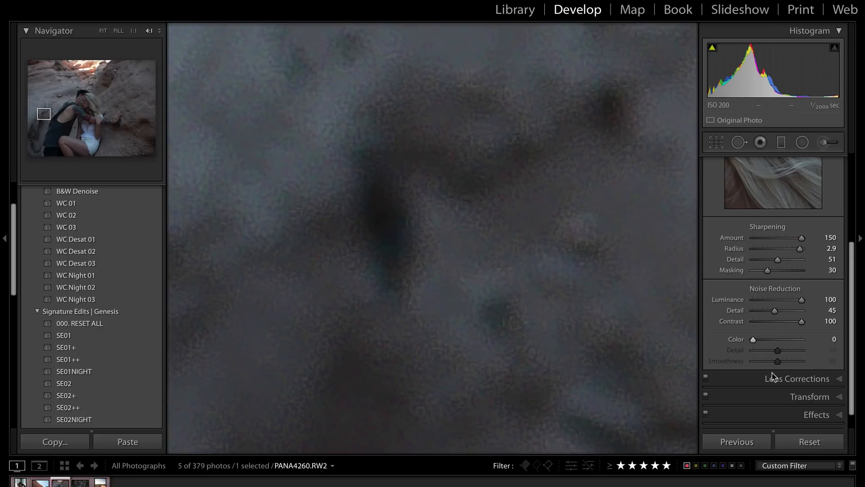
left_click_drag(752, 339, 776, 342)
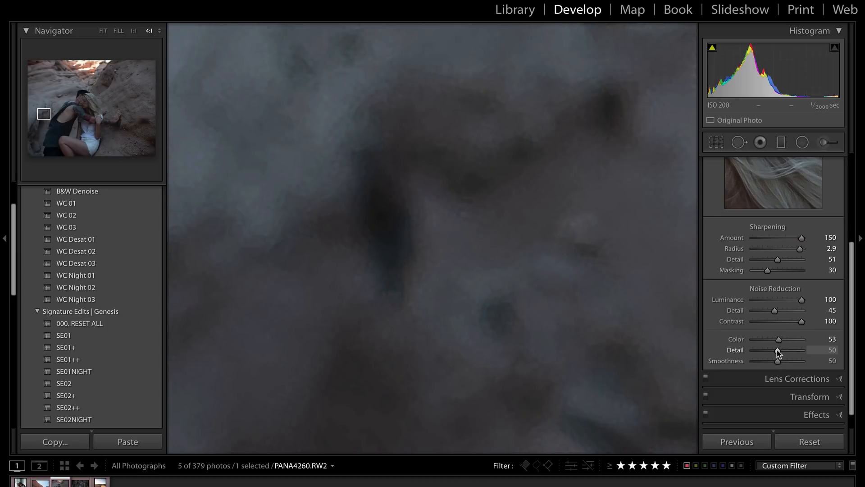
left_click_drag(777, 352, 864, 351)
left_click_drag(669, 350, 670, 347)
left_click_drag(754, 350, 858, 352)
left_click_drag(603, 196, 198, 191)
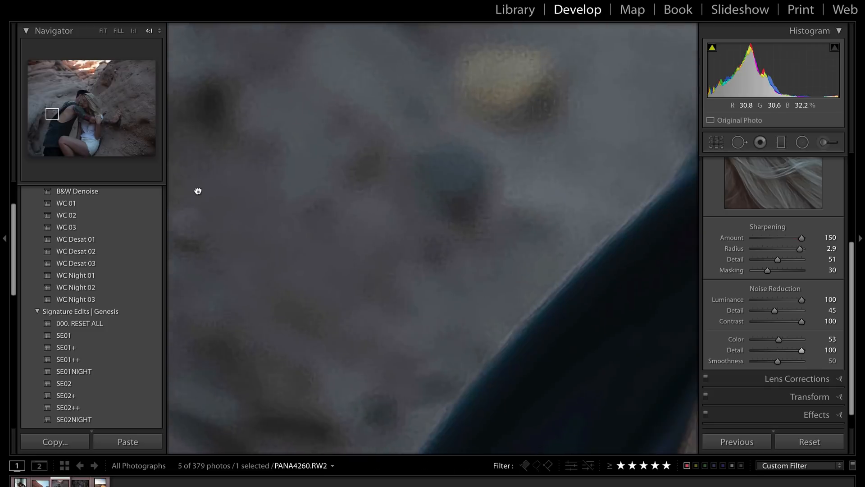
left_click_drag(542, 216, 357, 141)
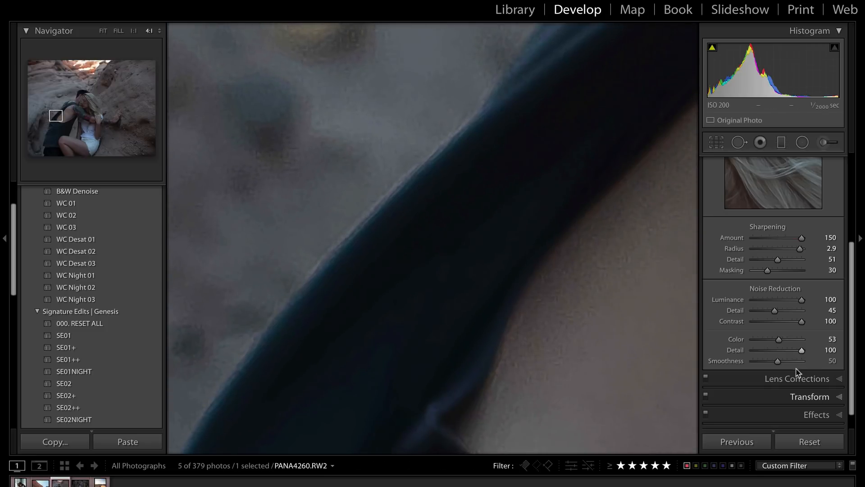
Reduce the color noise Detail to 0 and check the edge of the man's tank top against skin and rock.
left_click_drag(801, 351, 864, 353)
left_click_drag(664, 154, 519, 166)
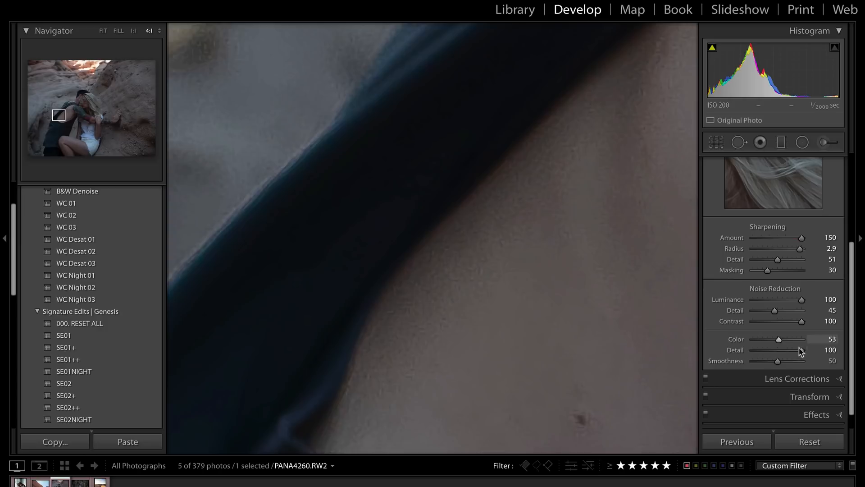
left_click_drag(801, 351, 731, 356)
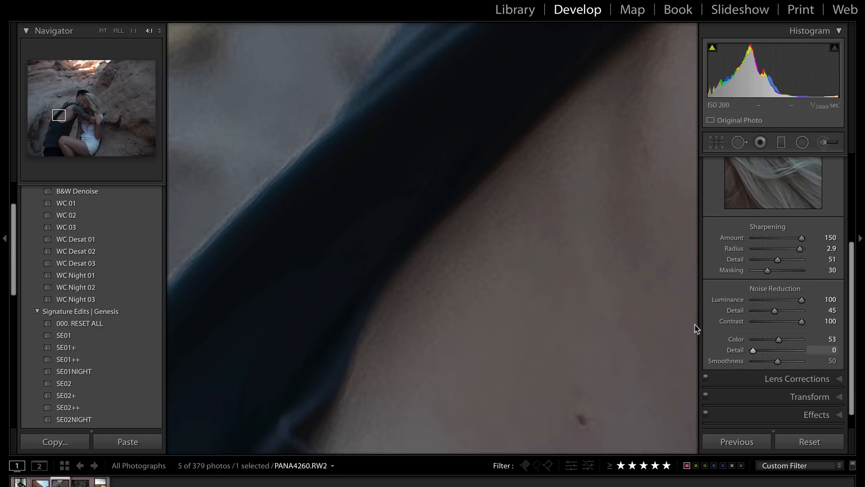
left_click_drag(545, 180, 643, 405)
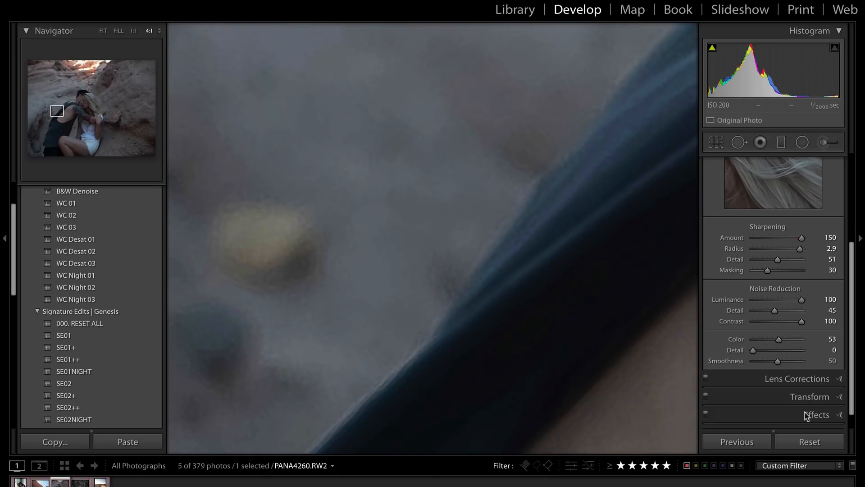
Compare color noise Smoothness at 100 and 0 beside the tank top, and settle on 63 with the whole photo in view.
left_click_drag(785, 362, 831, 363)
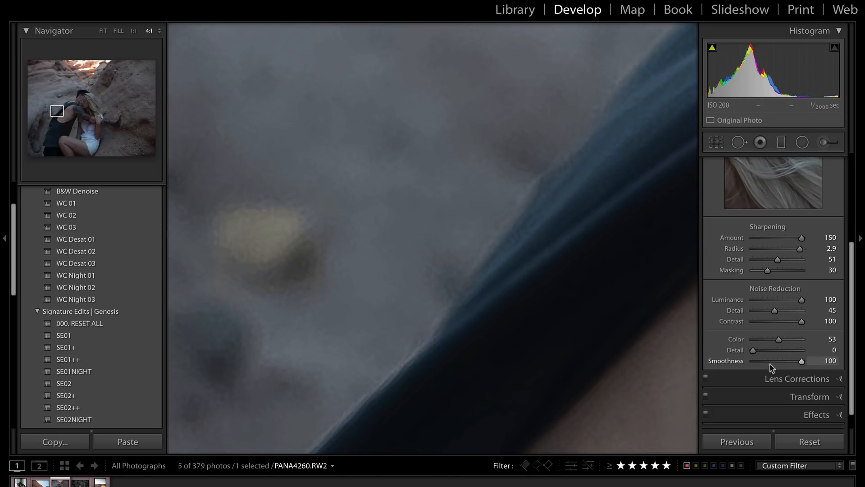
left_click_drag(771, 364, 658, 374)
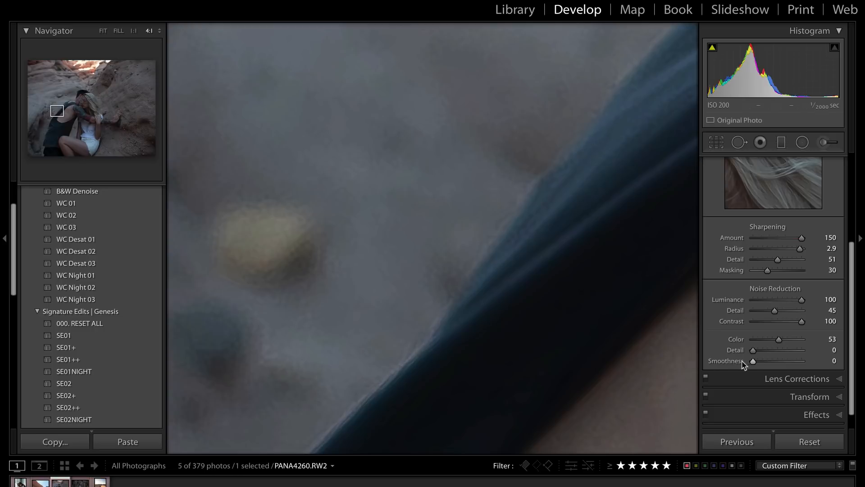
left_click_drag(754, 362, 825, 363)
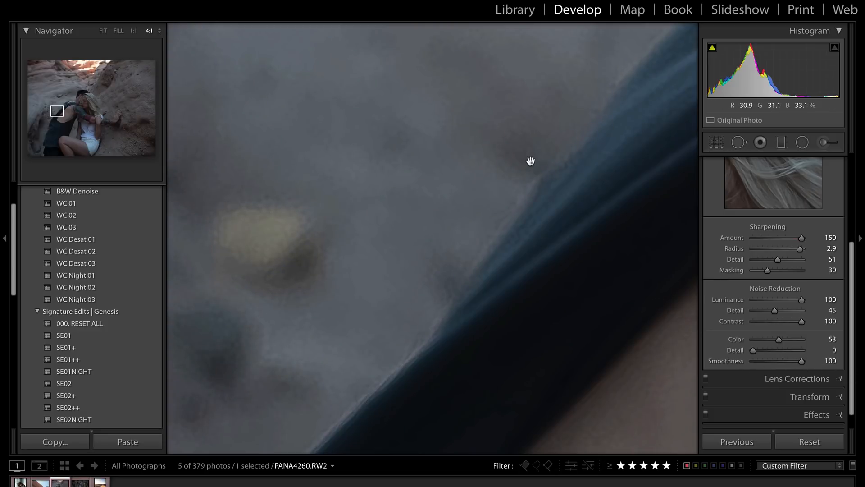
left_click(485, 321)
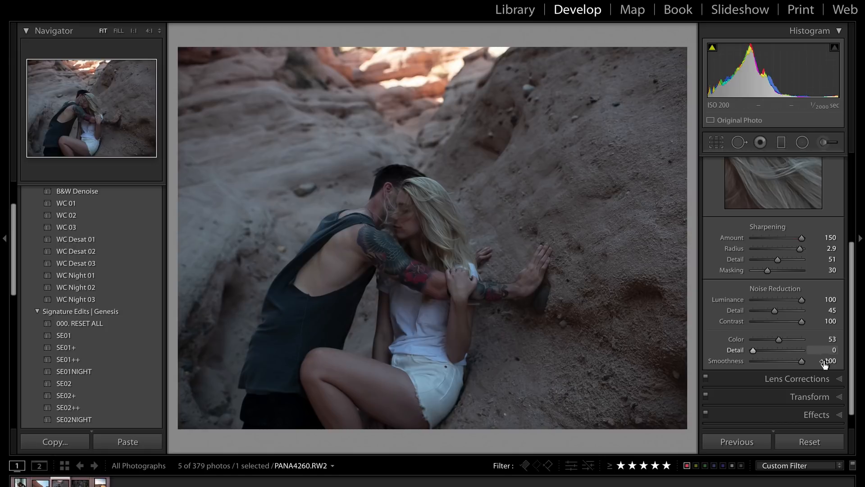
left_click_drag(802, 361, 785, 364)
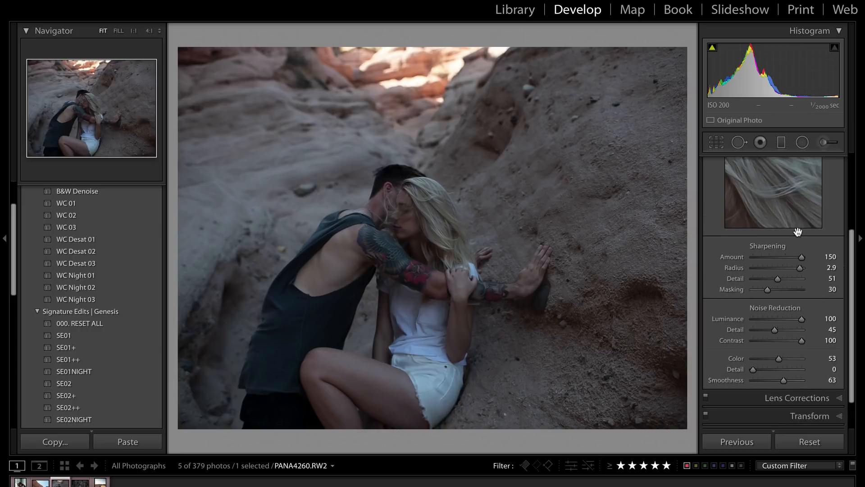
Reposition the Detail preview from the woman's hair to the man's ear.
scroll(799, 233, "up", 3)
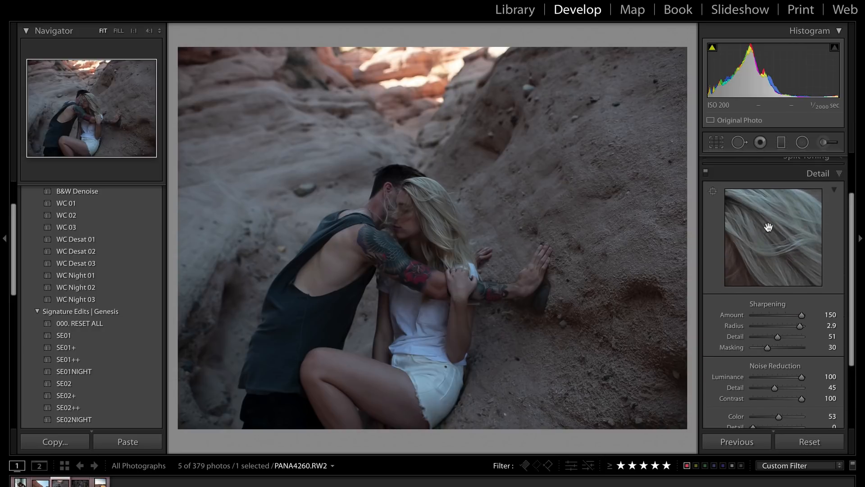
left_click_drag(771, 234, 861, 195)
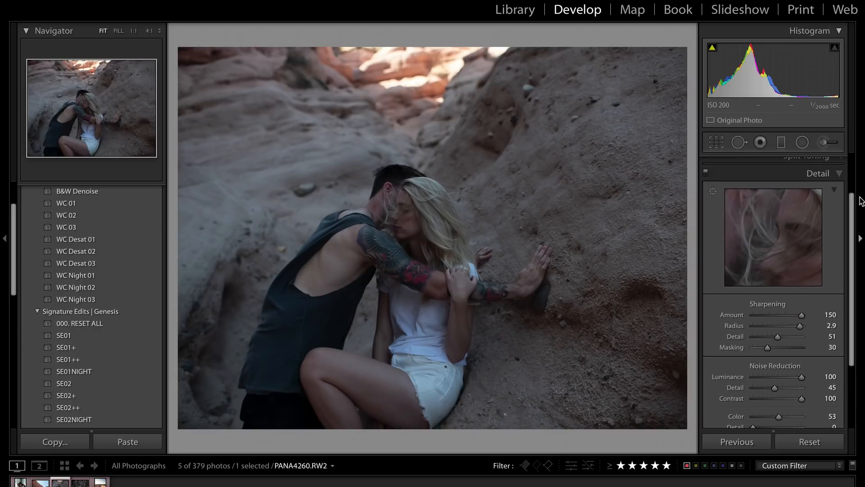
left_click_drag(756, 226, 786, 259)
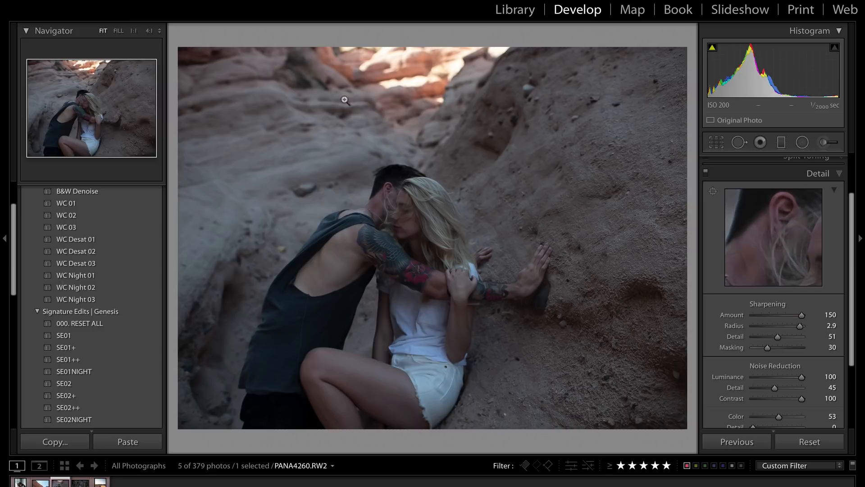
Examine the man's shoulder and ear at 4:1 zoom and return to the whole photo.
left_click(344, 191)
left_click(648, 260)
left_click(364, 247)
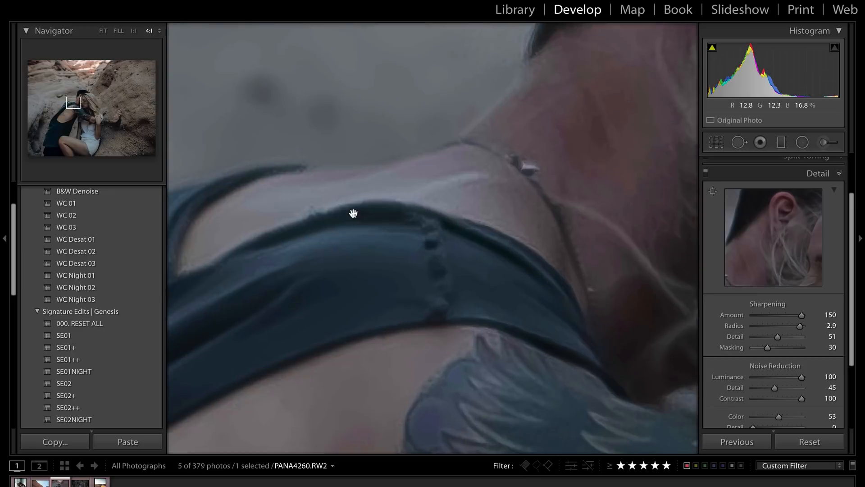
left_click_drag(622, 184, 315, 345)
left_click_drag(592, 184, 494, 301)
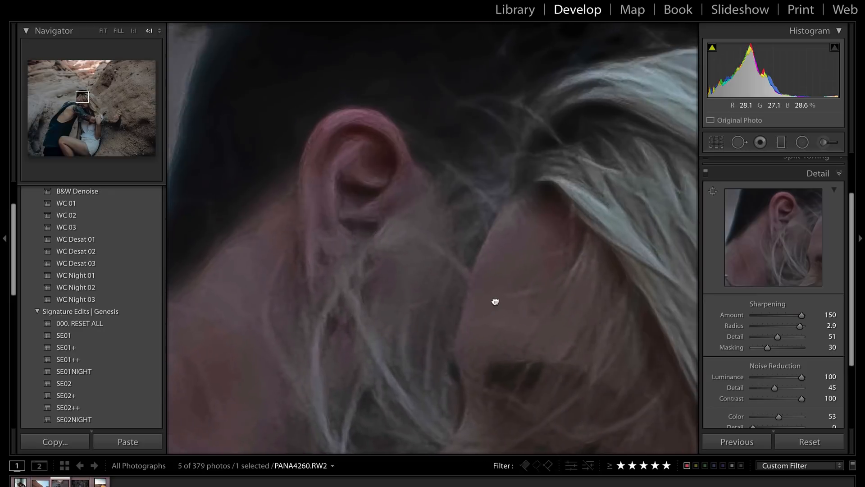
left_click(496, 300)
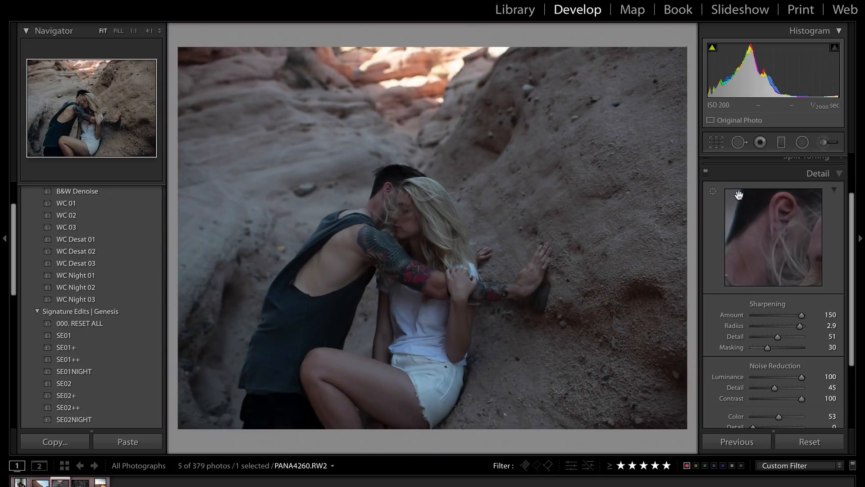
Show the red rose tattoo in the Detail preview and inspect the couple at 1:1 zoom.
left_click_drag(750, 207, 665, 174)
left_click(713, 191)
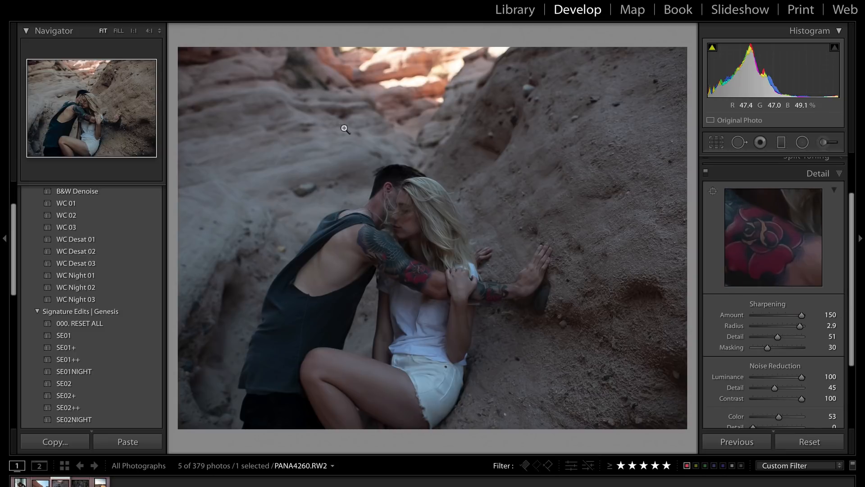
left_click(133, 32)
left_click_drag(441, 435, 425, 314)
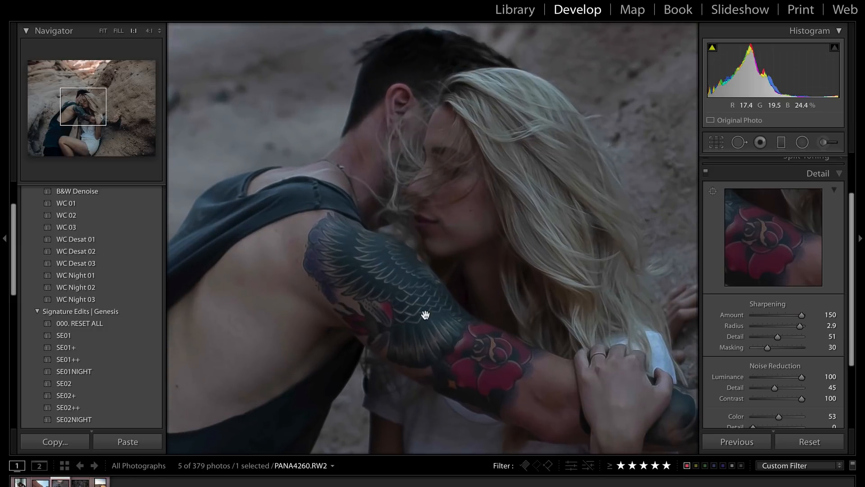
Inspect the man's ear at 4:1 and 11:1 zoom.
left_click(150, 31)
left_click_drag(381, 343, 383, 451)
left_click_drag(386, 262, 385, 473)
left_click_drag(433, 239, 435, 383)
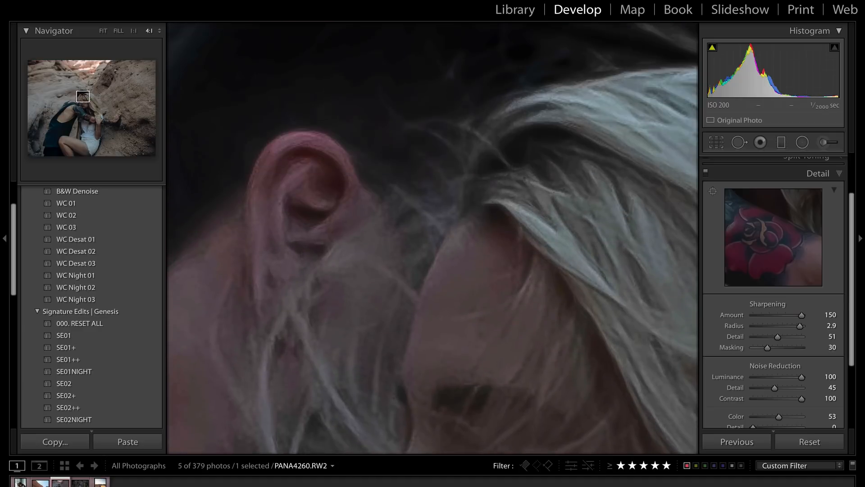
left_click(160, 31)
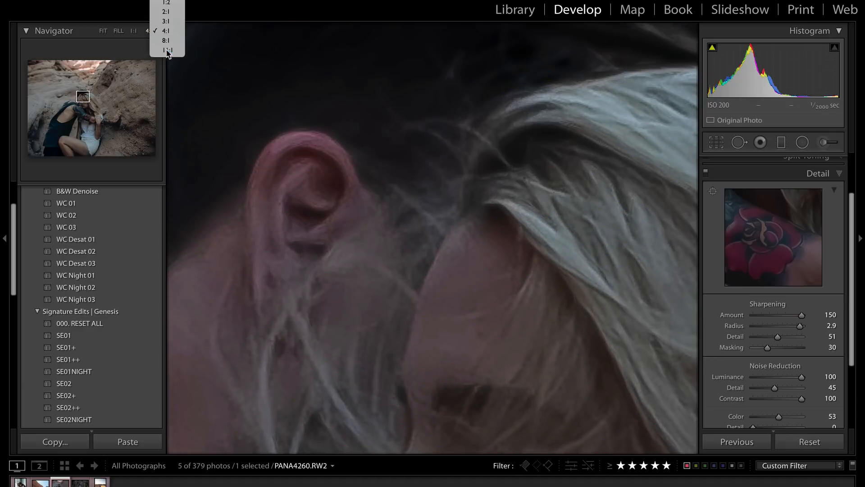
left_click(166, 50)
left_click_drag(264, 139, 658, 258)
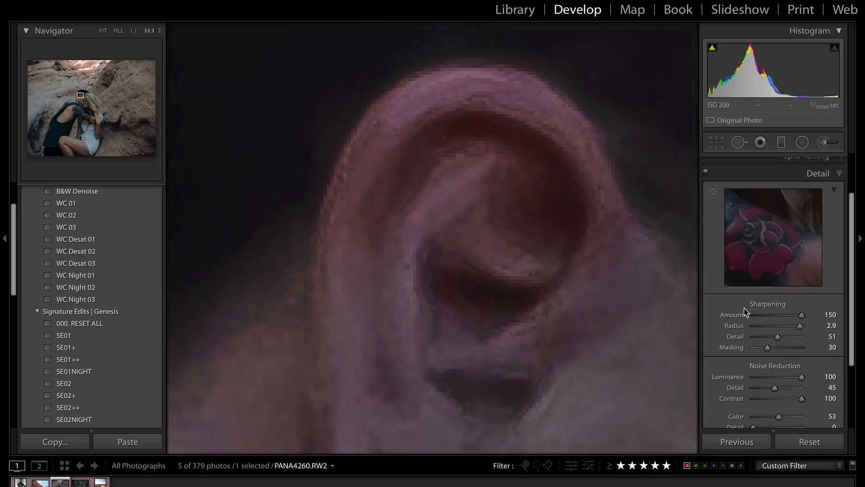
Set the sharpening Radius to 3.0 and try an Amount of 94 on the ear before setting the Amount to 150.
left_click(778, 315)
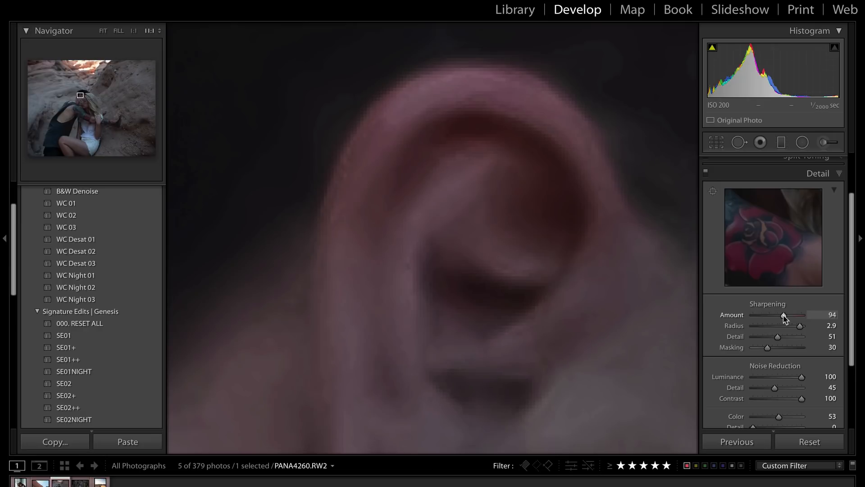
left_click_drag(779, 326, 825, 334)
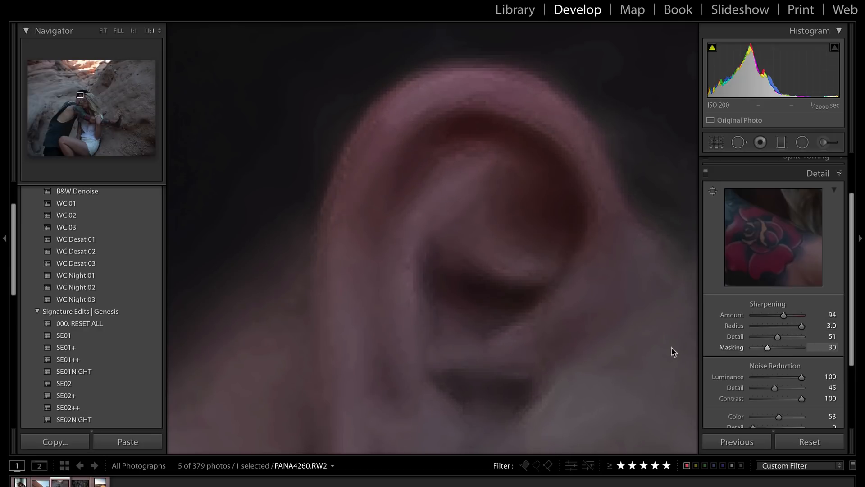
left_click(423, 188)
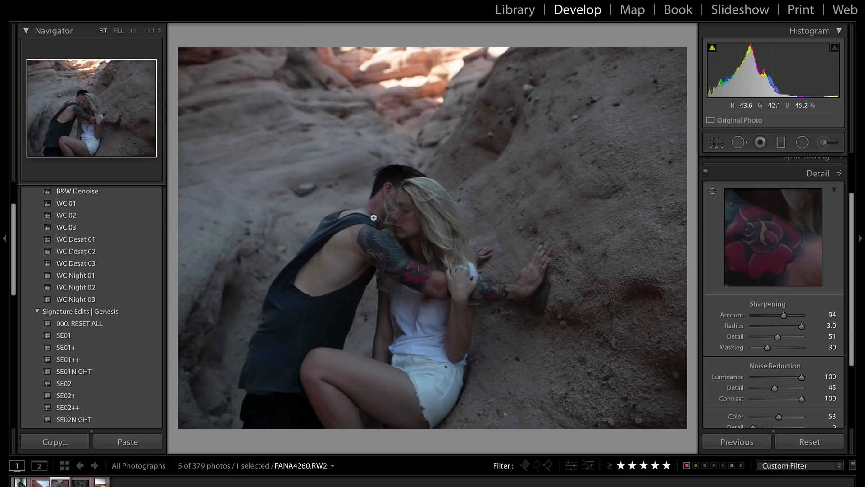
left_click_drag(795, 314, 818, 316)
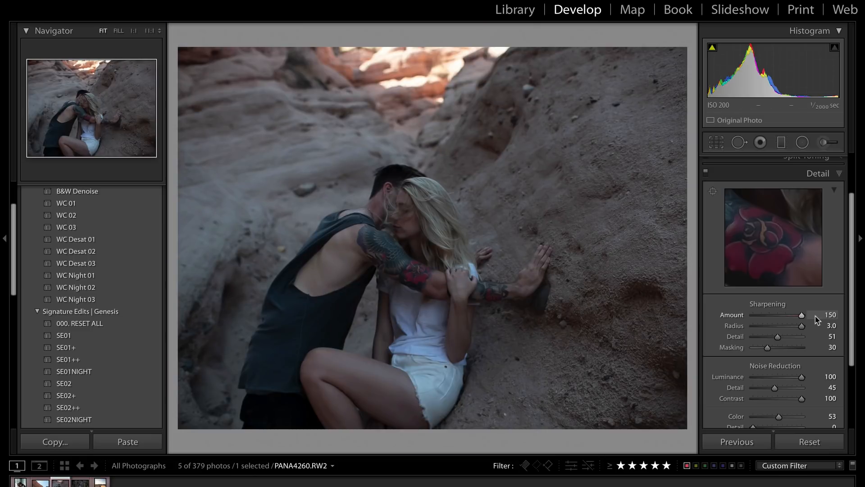
Compare the couple at 1:1 zoom with all Detail adjustments switched off and back on.
left_click(413, 215)
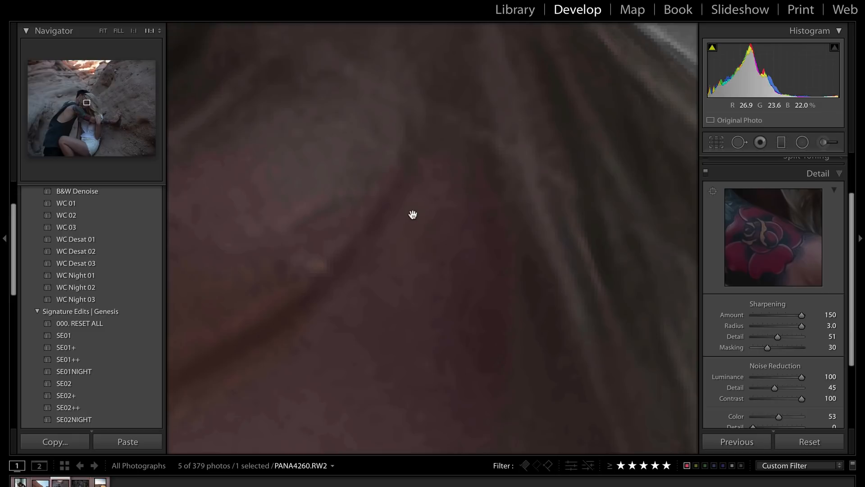
left_click(412, 215)
left_click(134, 33)
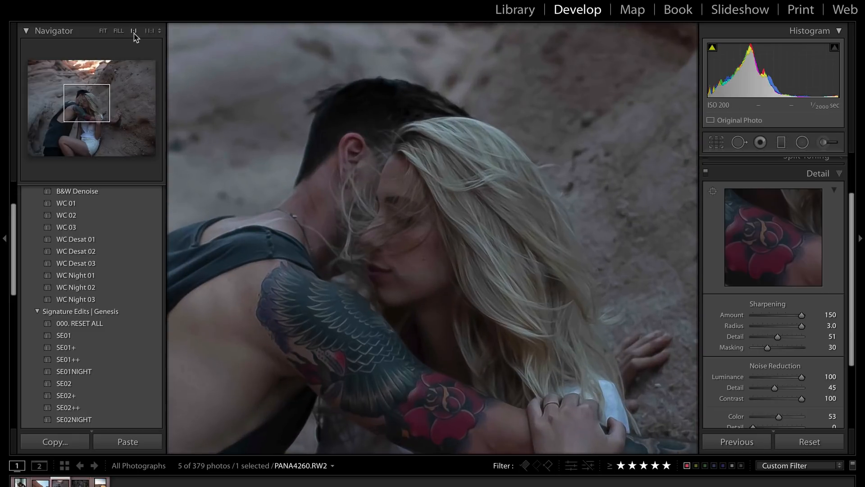
left_click(705, 172)
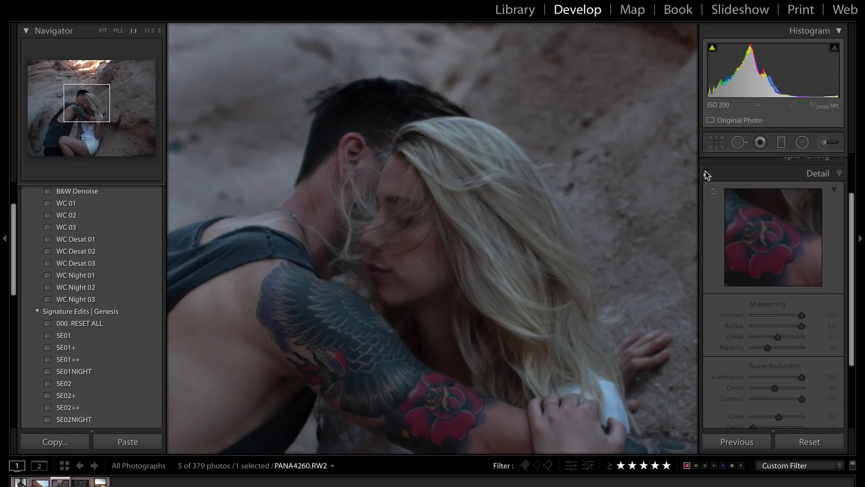
left_click(705, 173)
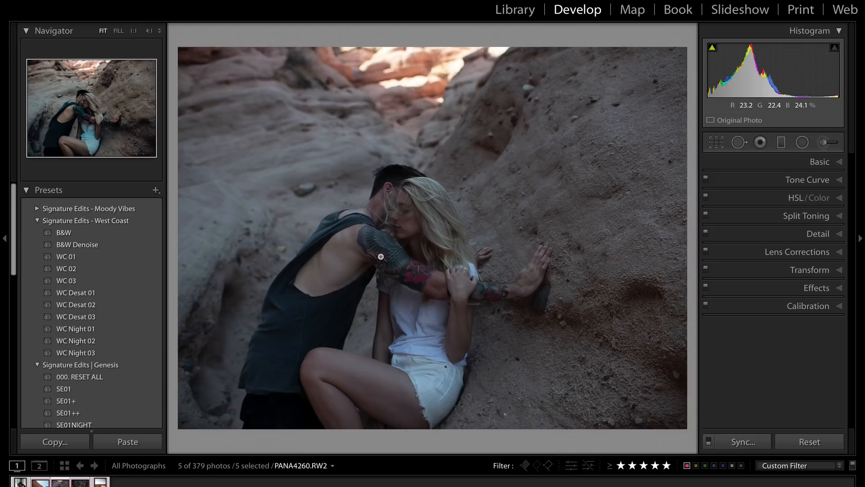
Open the Detail adjustments with all five photos selected and review the couple photo's sharpening and noise reduction values.
left_click(820, 234)
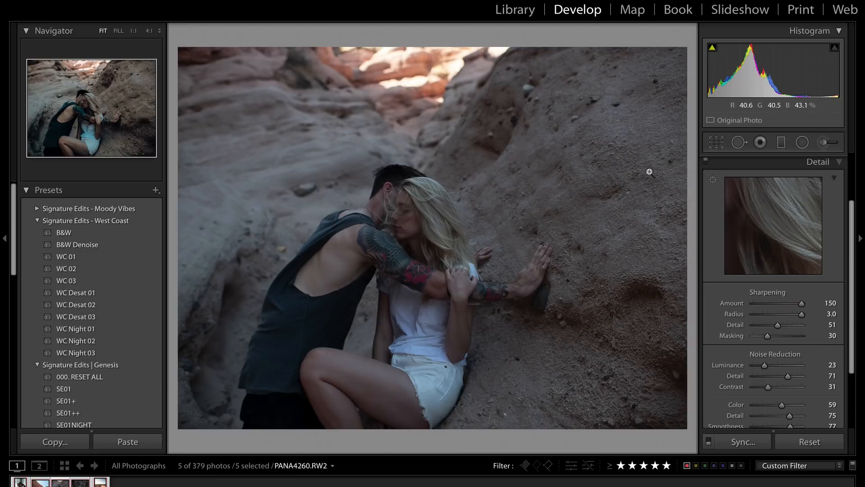
scroll(784, 310, "down", 3)
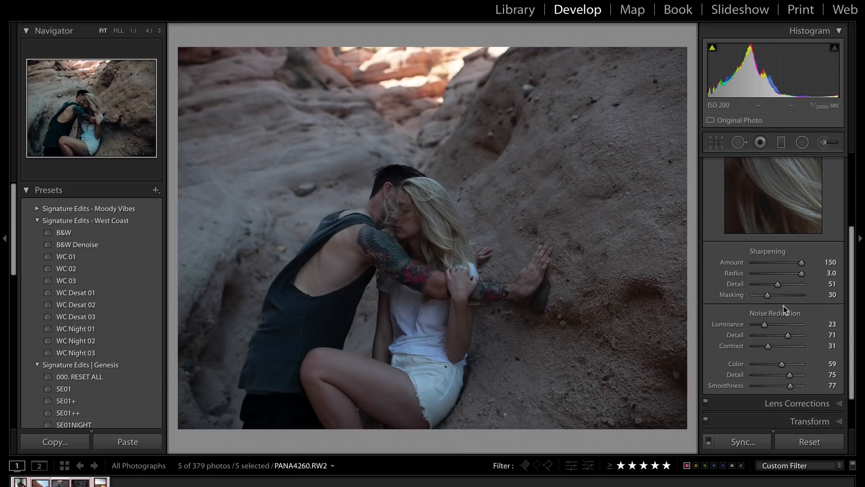
scroll(807, 313, "down", 3)
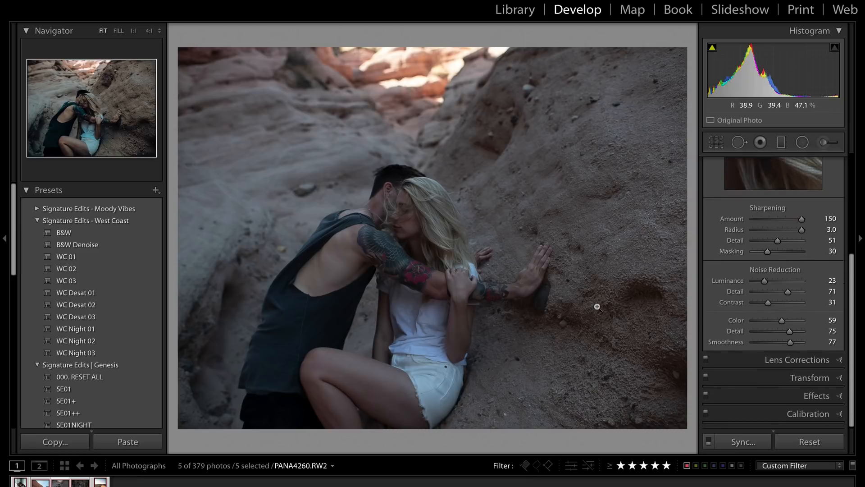
scroll(761, 250, "up", 6)
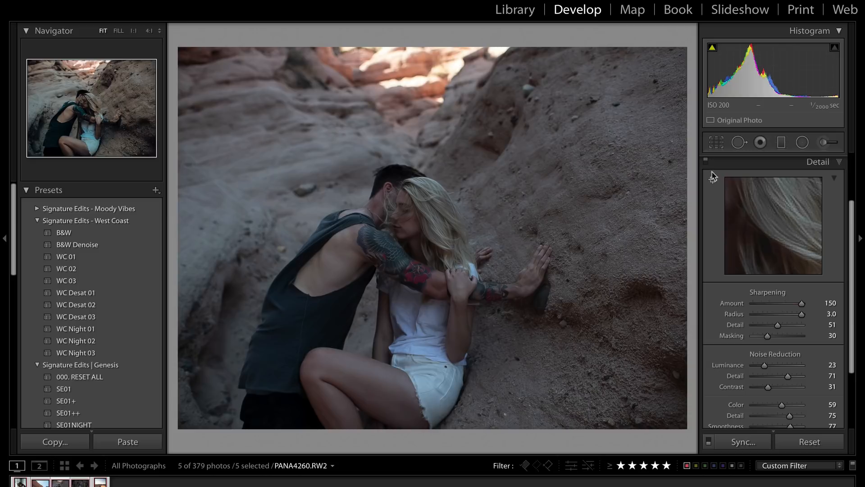
Compare the couple photo with the Detail adjustments switched off and back on.
left_click(706, 161)
left_click(706, 161)
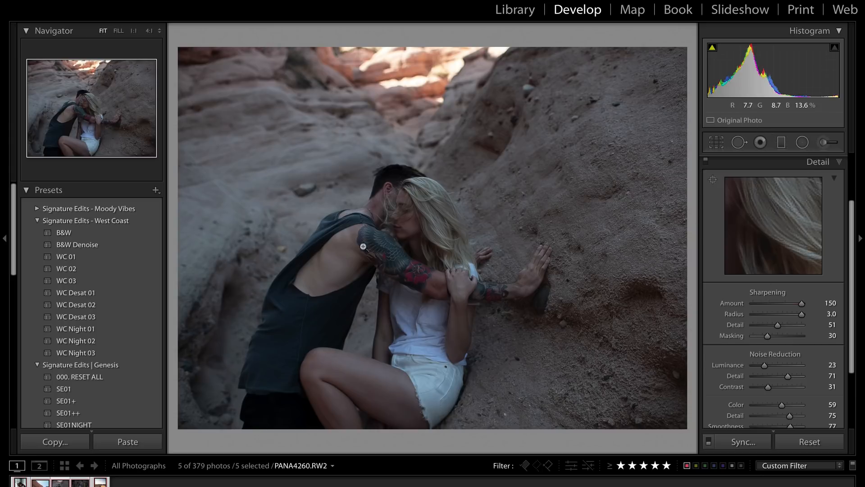
Start an Adjustment Brush with the 11 Add Texture effect and set the brush size to 17.
scroll(826, 149, "up", 3)
left_click(825, 146)
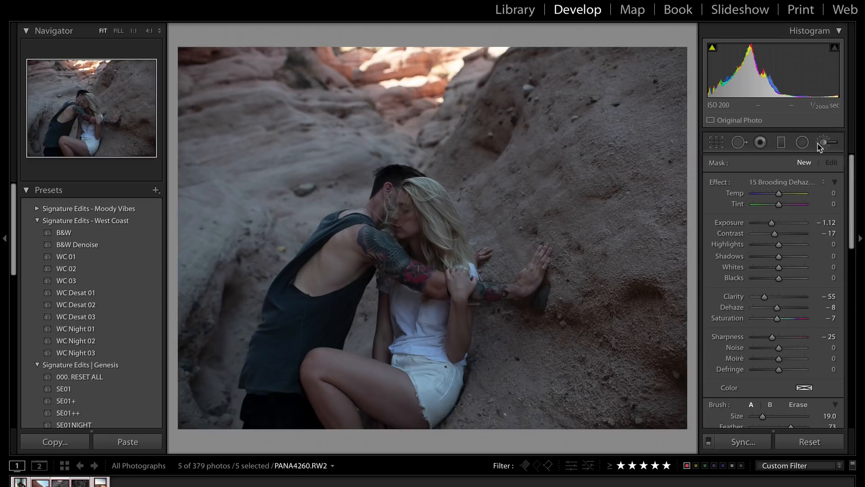
left_click(781, 182)
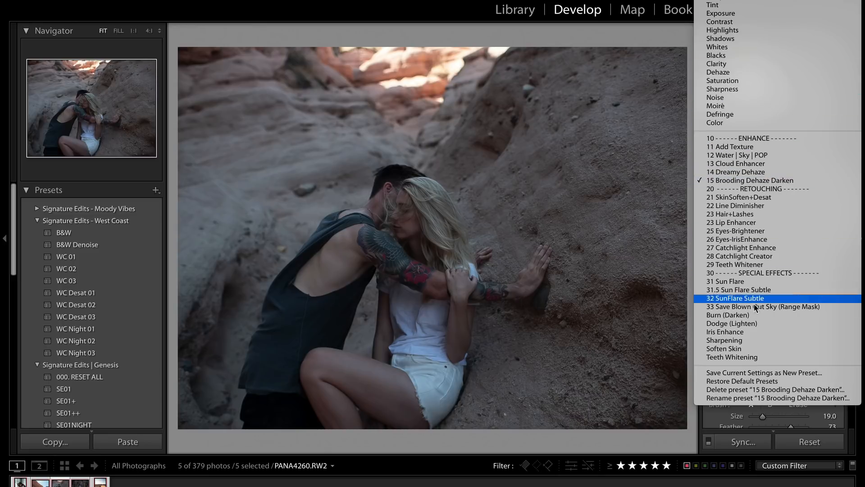
left_click(746, 150)
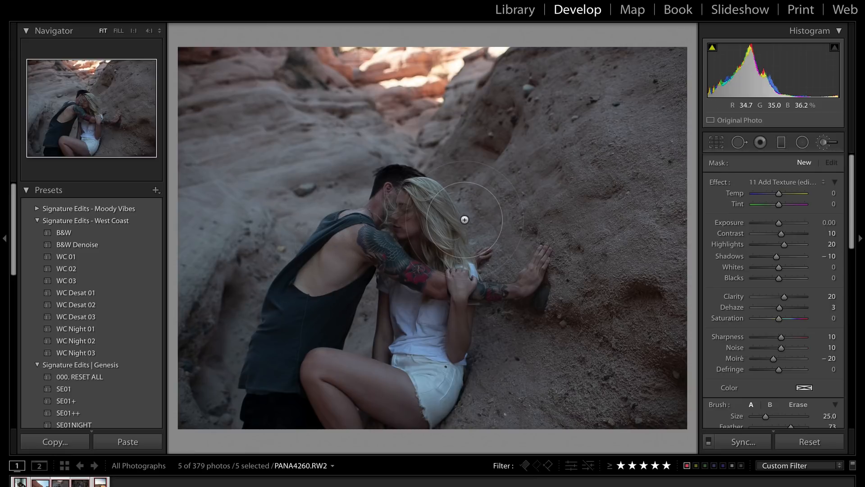
scroll(407, 194, "up", 5)
scroll(408, 194, "down", 7)
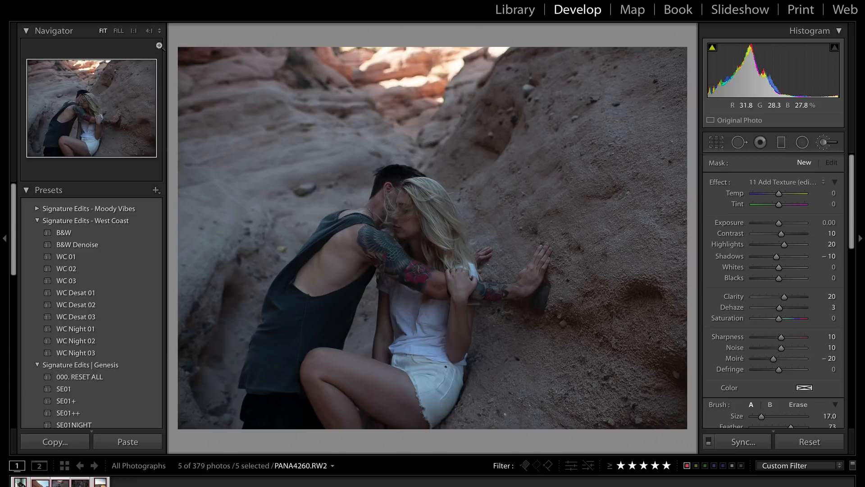
Paint the texture effect over the woman's long hair at 1:1 zoom and show the mask overlay.
left_click(134, 31)
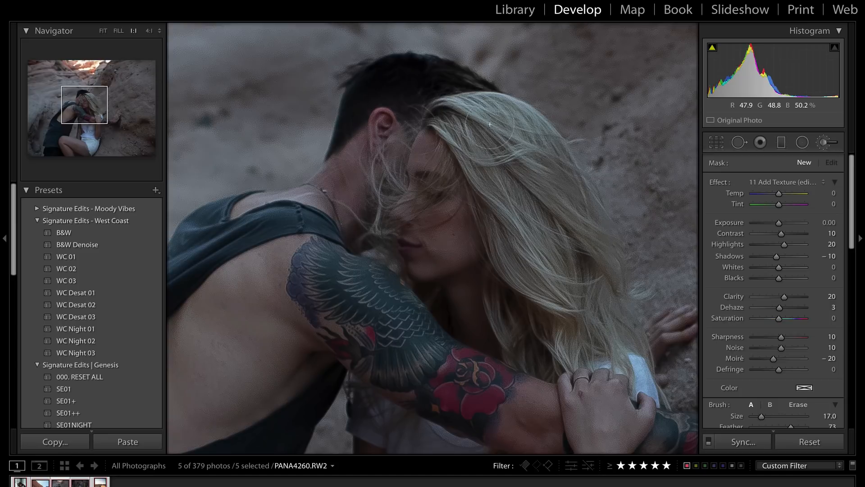
mouse_move(461, 129)
left_mouse_down()
mouse_move(584, 237)
mouse_move(588, 336)
left_mouse_up()
key("o")
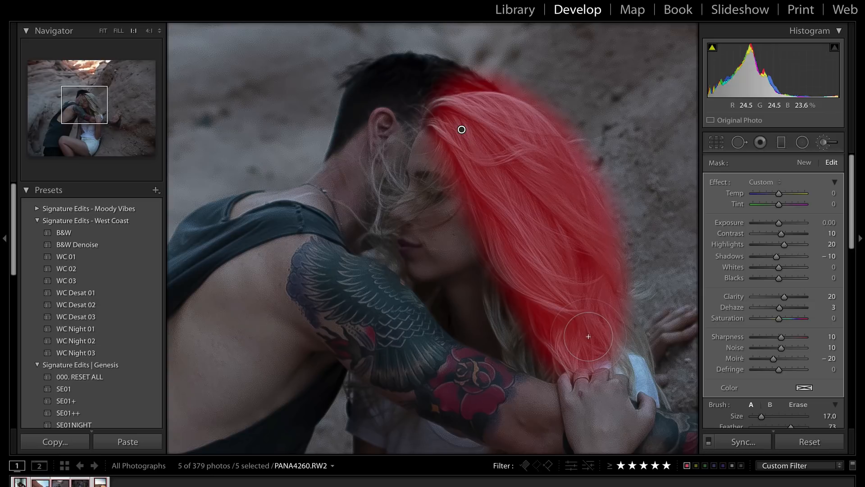
Reduce the brush size to 11, extend the mask over the loose hair across both faces, and hide the overlay.
key("bracketleft")
key("bracketleft")
key("bracketleft")
mouse_move(408, 119)
left_mouse_down()
mouse_move(382, 185)
mouse_move(374, 238)
mouse_move(398, 177)
mouse_move(430, 185)
mouse_move(452, 142)
left_mouse_up()
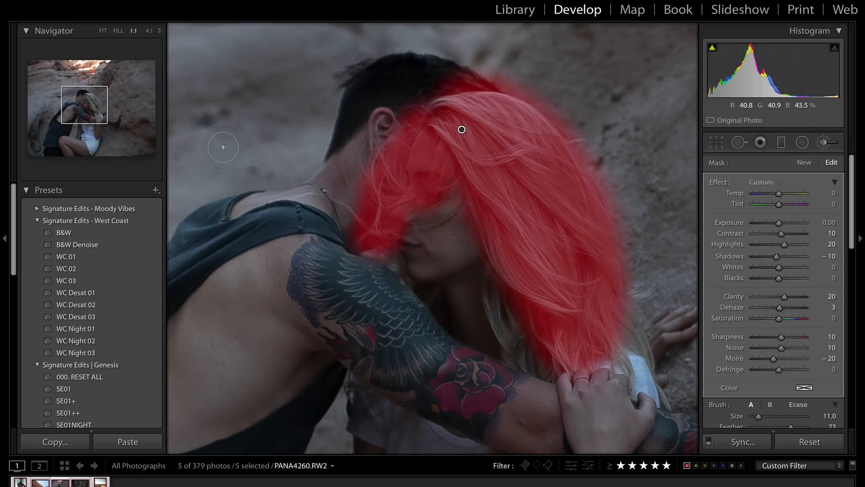
key("o")
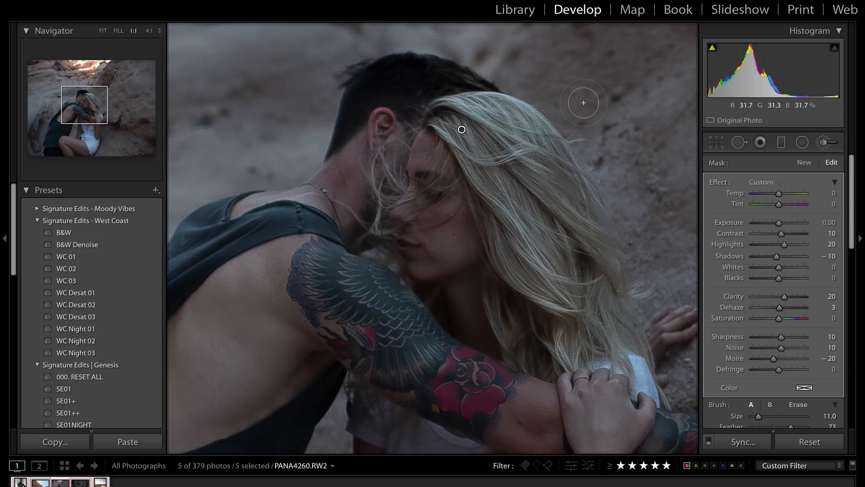
Compare the hair without the texture effect by deleting its brush mask and restoring it.
key("Delete")
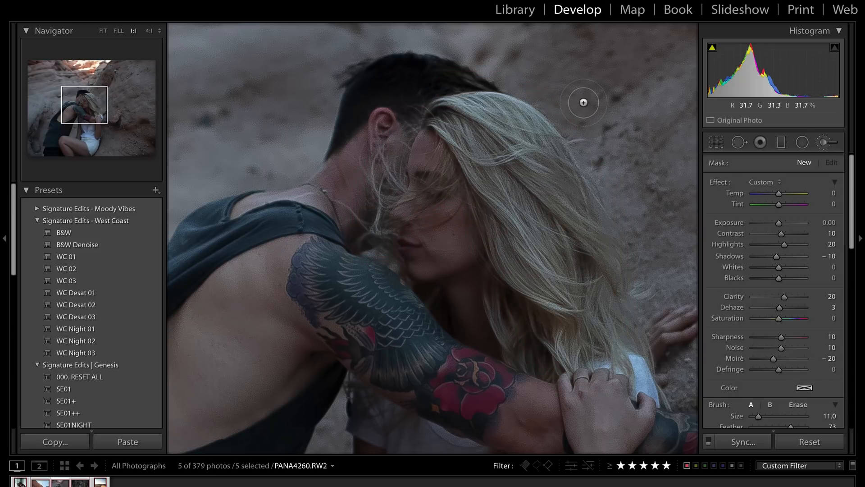
key("ctrl+z")
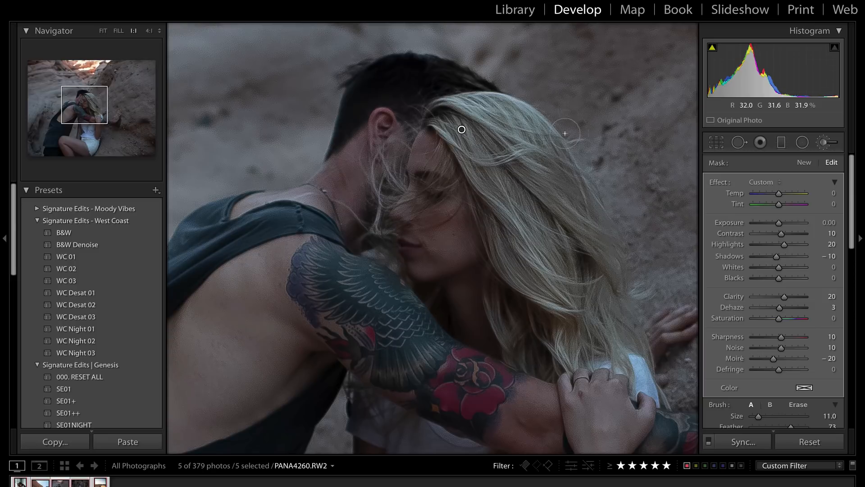
Start a new brush mask at size 17 and paint the texture effect over the man's tattooed arm.
left_click(92, 108)
left_click_drag(92, 109, 77, 112)
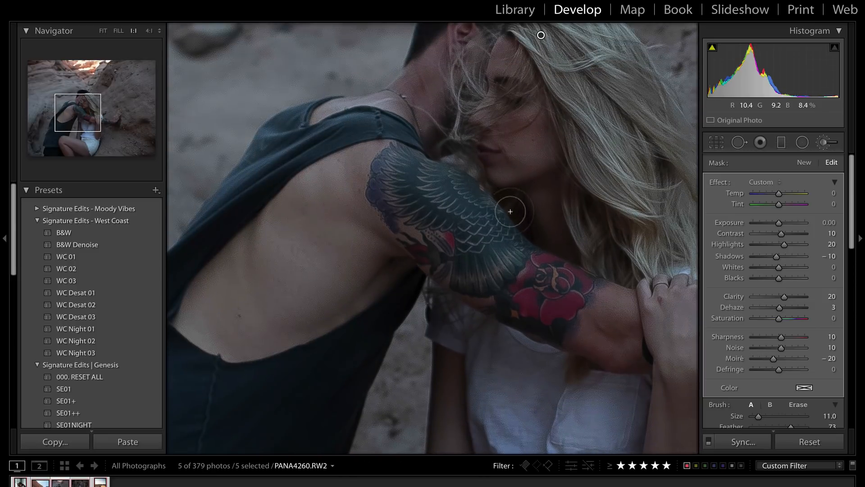
left_click(805, 163)
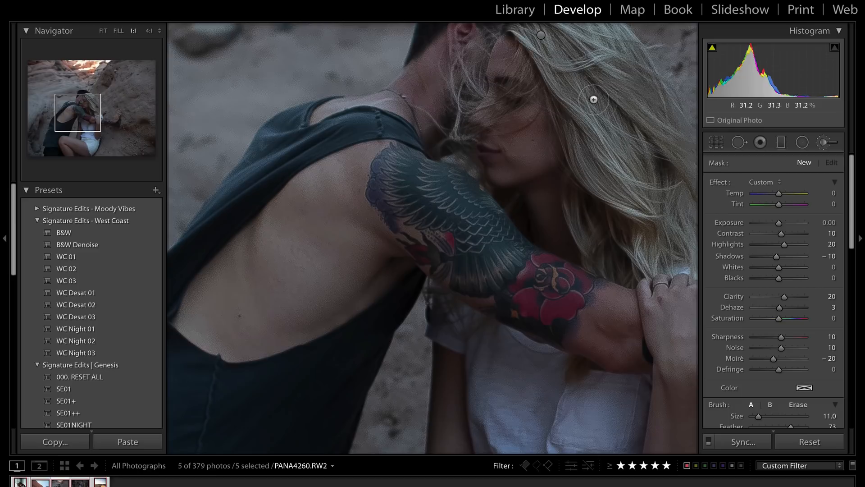
scroll(445, 224, "up", 3)
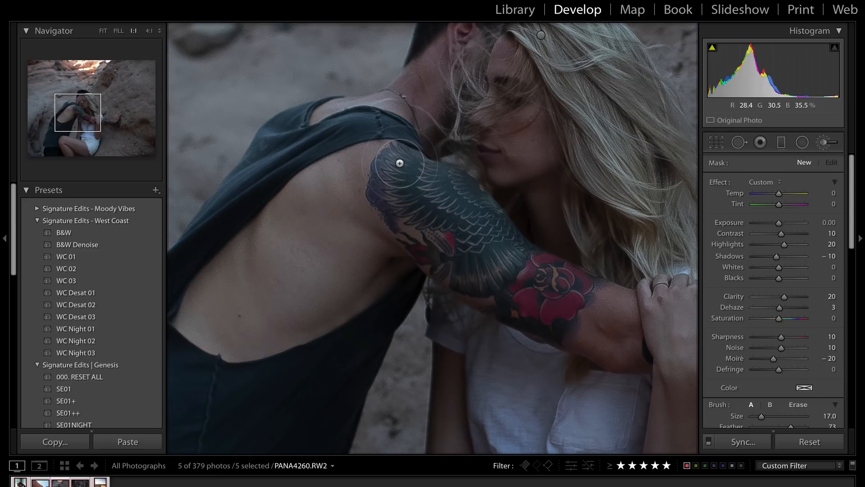
mouse_move(391, 199)
left_mouse_down()
mouse_move(411, 174)
mouse_move(451, 239)
mouse_move(438, 215)
mouse_move(432, 239)
mouse_move(476, 261)
mouse_move(424, 247)
mouse_move(496, 241)
left_mouse_up()
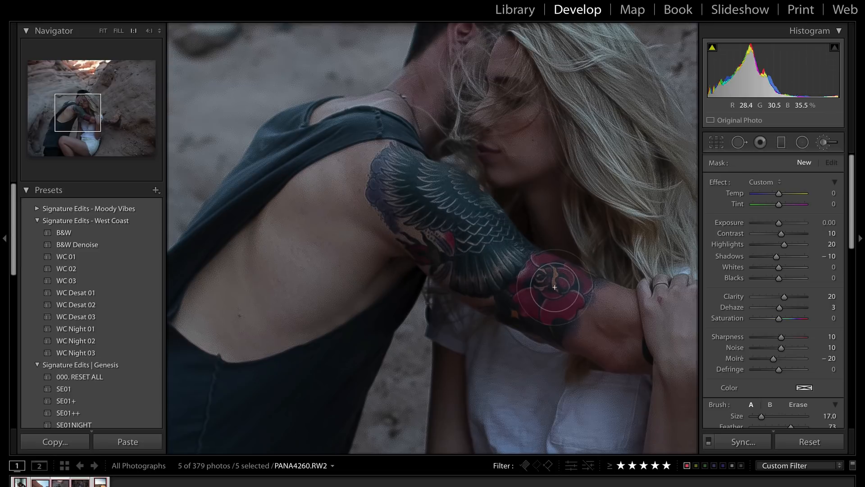
Paint the texture further over the wing tattoo while varying the brush size up to 33.
scroll(806, 338, "down", 3)
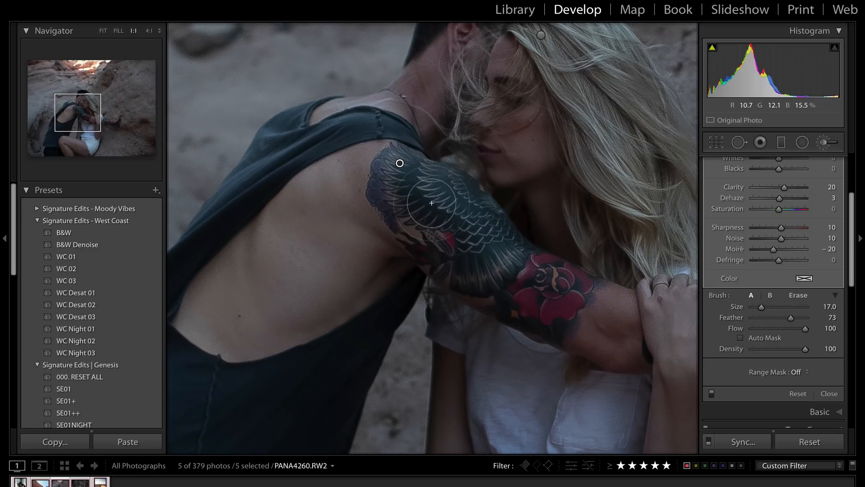
scroll(432, 204, "down", 10)
scroll(432, 203, "up", 11)
scroll(432, 203, "up", 4)
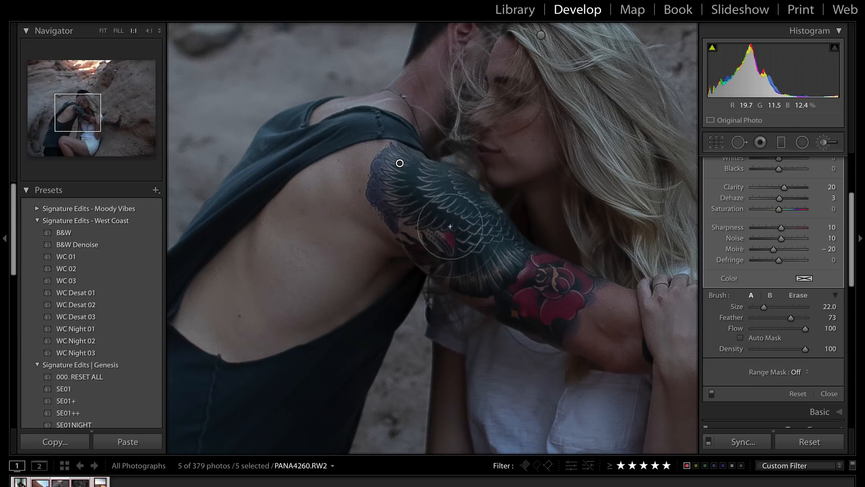
scroll(443, 196, "down", 7)
mouse_move(443, 196)
left_mouse_down()
mouse_move(523, 283)
mouse_move(554, 303)
mouse_move(468, 240)
left_mouse_up()
scroll(468, 240, "up", 12)
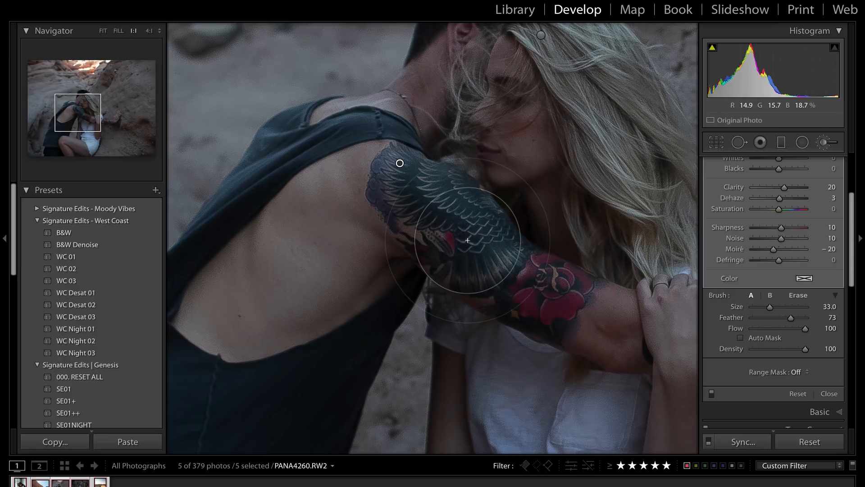
scroll(468, 241, "up", 4)
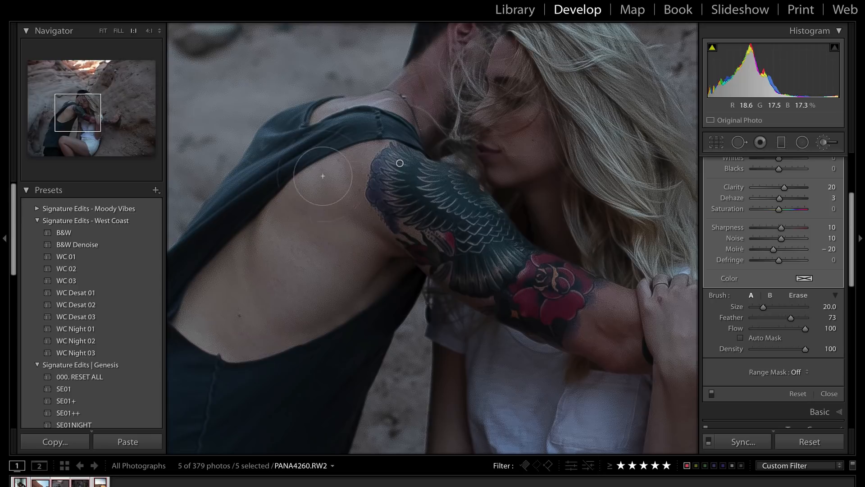
Reduce the brush size to 9 and paint the texture along the tank top's shoulder strap and back edge.
scroll(369, 121, "down", 2)
scroll(370, 121, "down", 4)
mouse_move(402, 121)
left_mouse_down()
mouse_move(340, 123)
mouse_move(380, 123)
left_mouse_up()
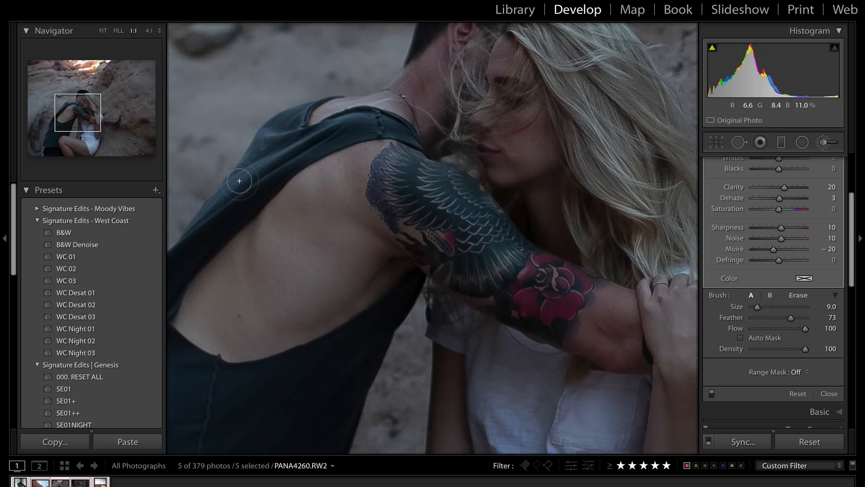
left_click_drag(239, 181, 290, 124)
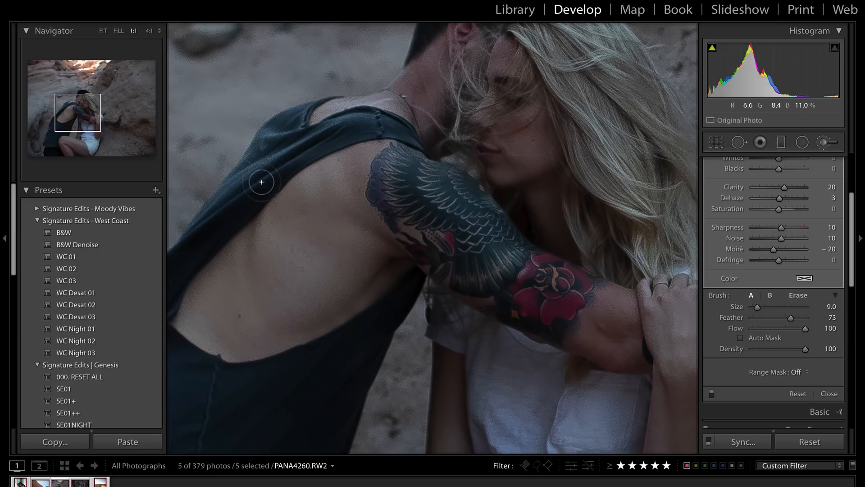
Examine the tank top's lower seam and the woman's shirt and shorts at 1:1 with a size 15 brush.
mouse_move(63, 106)
left_mouse_down()
mouse_move(63, 129)
mouse_move(53, 123)
mouse_move(59, 117)
left_mouse_up()
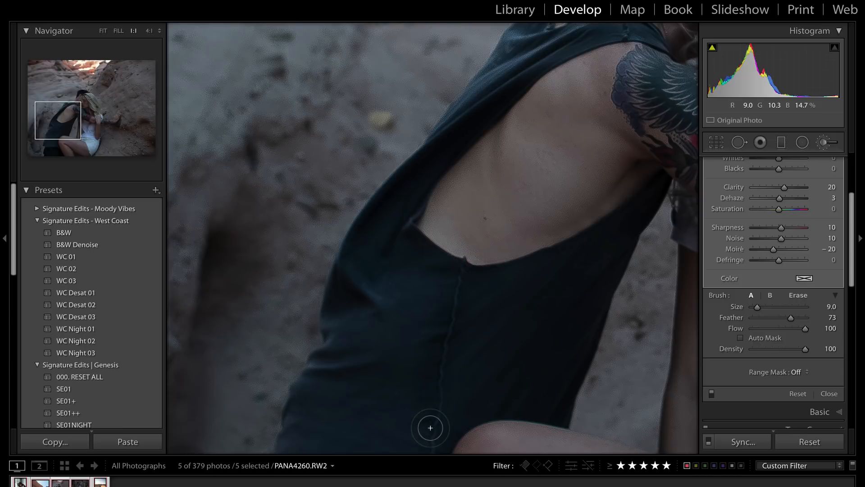
scroll(396, 377, "up", 3)
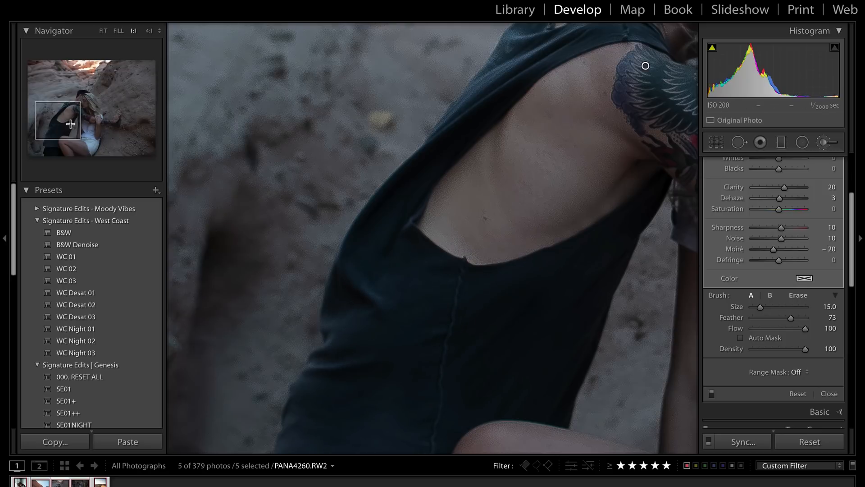
mouse_move(70, 124)
left_mouse_down()
mouse_move(53, 140)
mouse_move(113, 131)
mouse_move(85, 139)
left_mouse_up()
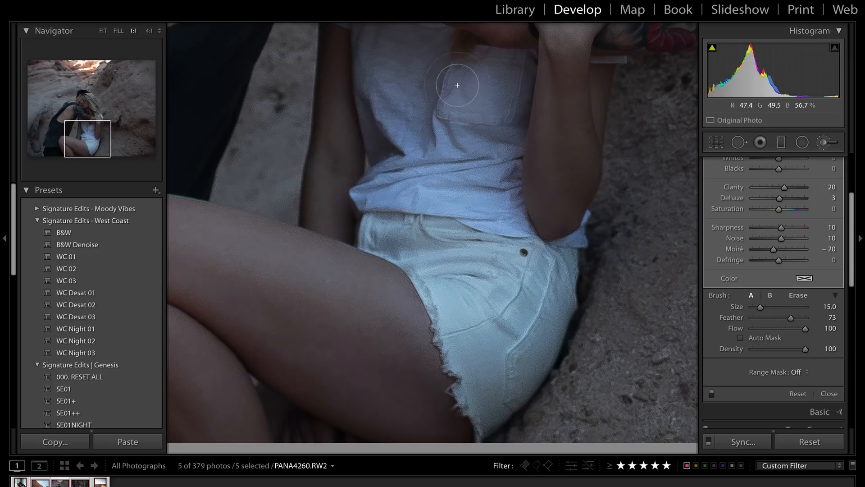
Compare the whole photo by resetting all brush adjustments and restoring them.
left_click(103, 32)
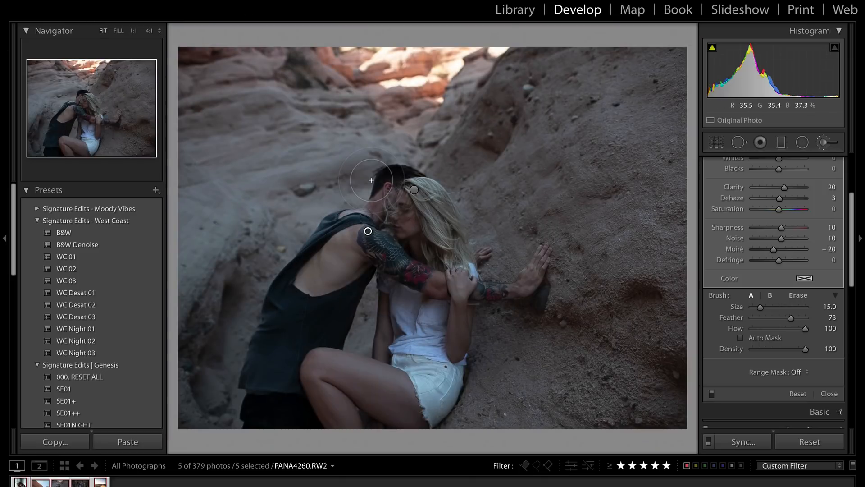
left_click(799, 395)
key("ctrl+z")
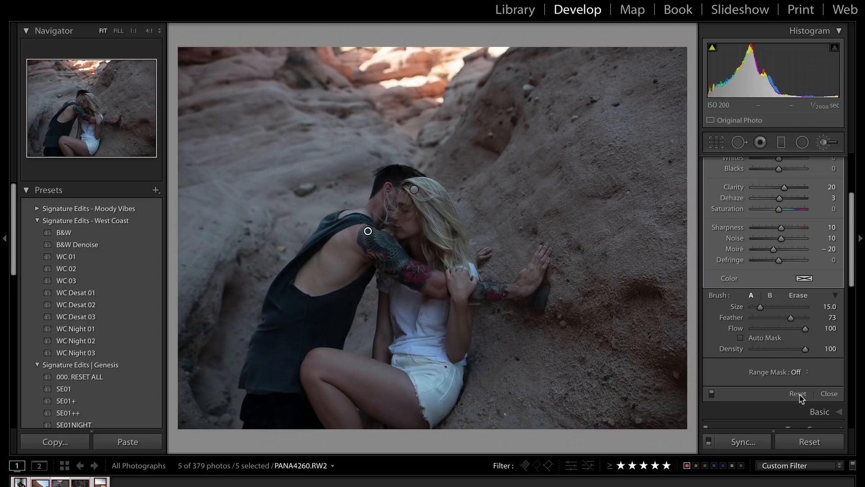
Start a new brush mask with the 21 SkinSoften+Desat effect.
scroll(779, 239, "up", 5)
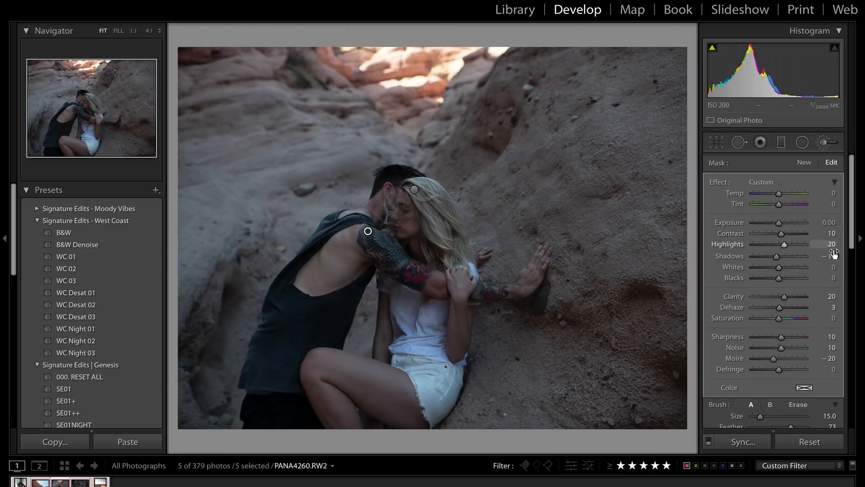
left_click(804, 163)
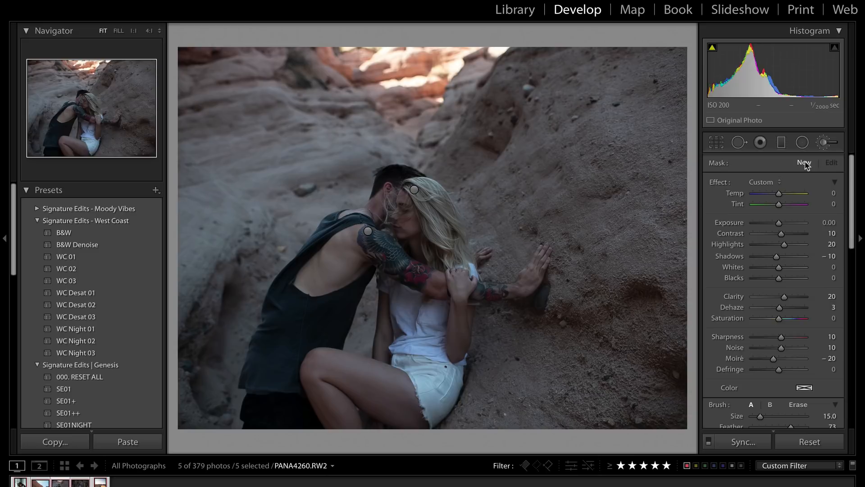
left_click(772, 182)
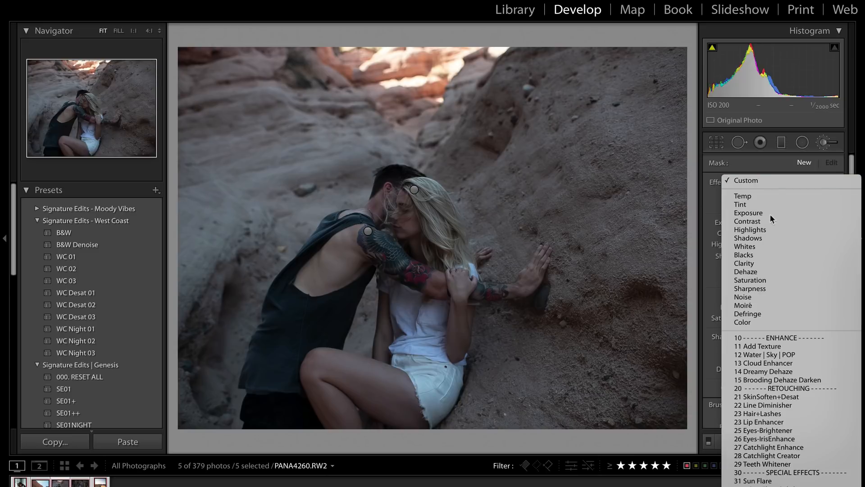
scroll(795, 343, "down", 3)
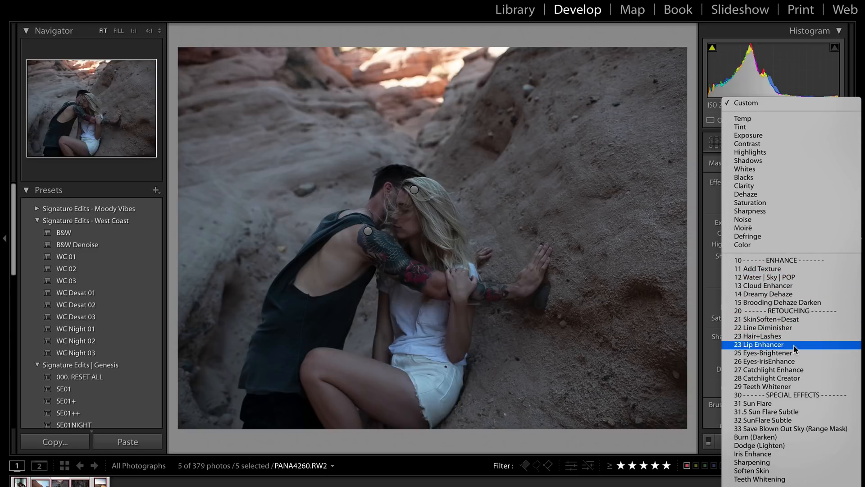
left_click(789, 319)
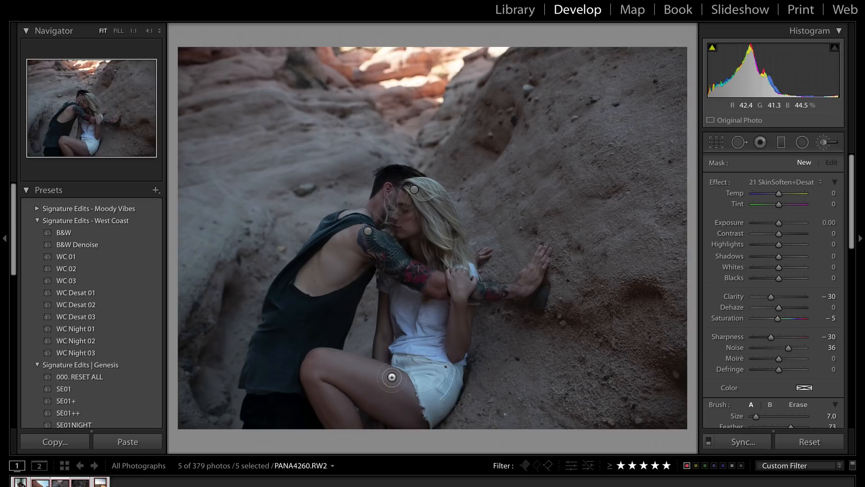
Paint the skin-softening effect over the woman's thigh and knee at 1:1 zoom with a size 17 brush.
left_click(406, 413)
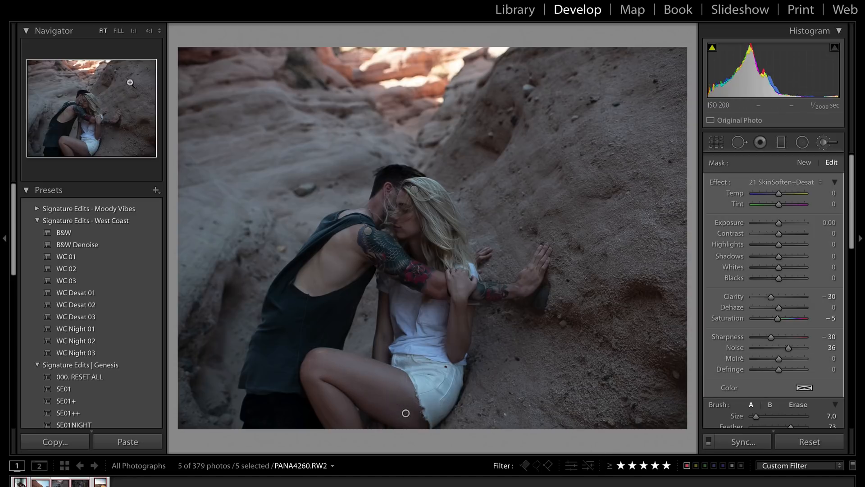
left_click(68, 143)
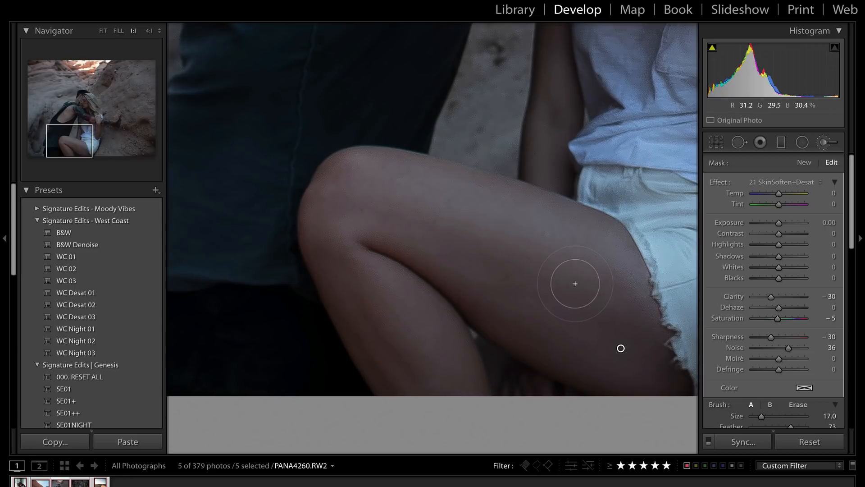
mouse_move(597, 267)
left_mouse_down()
mouse_move(593, 297)
mouse_move(546, 239)
mouse_move(616, 350)
mouse_move(564, 301)
mouse_move(398, 220)
mouse_move(546, 257)
mouse_move(448, 228)
mouse_move(415, 200)
left_mouse_up()
mouse_move(592, 246)
left_mouse_down()
mouse_move(382, 201)
mouse_move(568, 273)
mouse_move(639, 343)
mouse_move(509, 233)
mouse_move(502, 247)
mouse_move(564, 313)
mouse_move(374, 218)
mouse_move(358, 223)
mouse_move(403, 339)
mouse_move(350, 224)
mouse_move(344, 242)
mouse_move(415, 361)
mouse_move(438, 379)
mouse_move(376, 187)
mouse_move(510, 279)
left_mouse_up()
Paint the skin-softening effect over the man's bare back and the woman's forearm at 1:1, and return to the full photo.
left_click(67, 113)
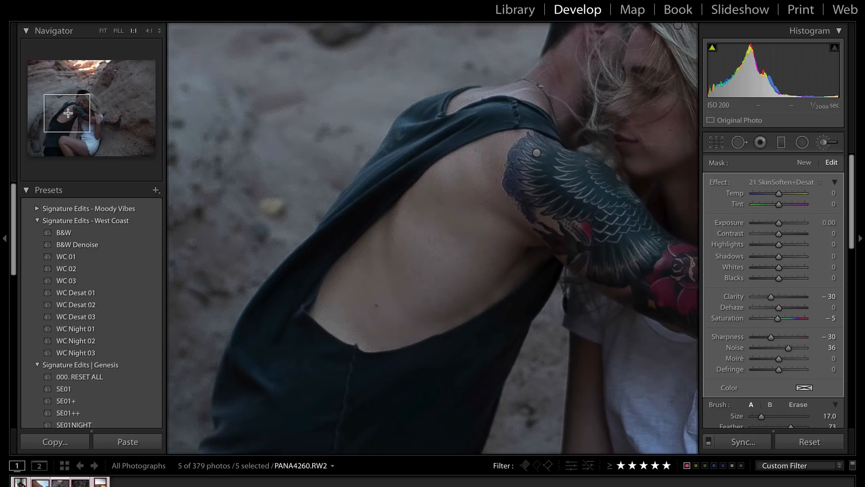
left_click_drag(67, 113, 75, 114)
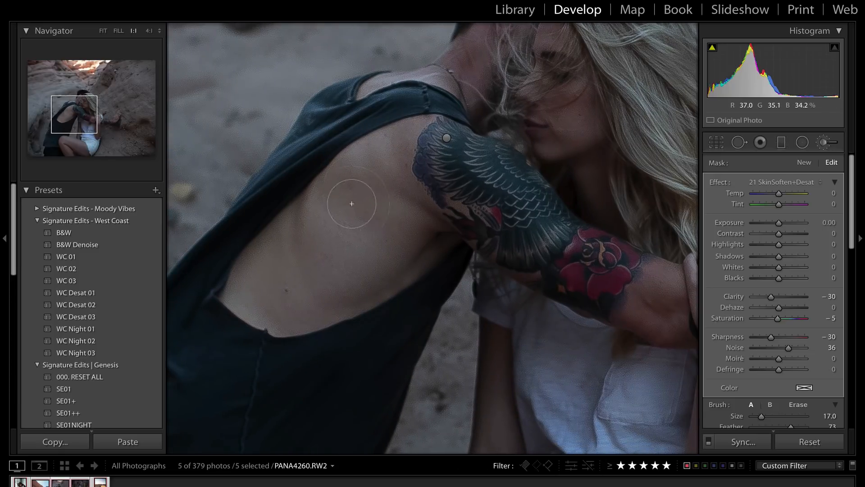
mouse_move(352, 203)
left_mouse_down()
mouse_move(337, 220)
mouse_move(344, 265)
mouse_move(285, 273)
mouse_move(274, 305)
mouse_move(372, 193)
left_mouse_up()
left_click(79, 112)
mouse_move(78, 112)
left_mouse_down()
mouse_move(74, 97)
mouse_move(131, 120)
mouse_move(105, 126)
left_mouse_up()
mouse_move(353, 247)
left_mouse_down()
mouse_move(352, 323)
mouse_move(352, 248)
left_mouse_up()
left_click(103, 31)
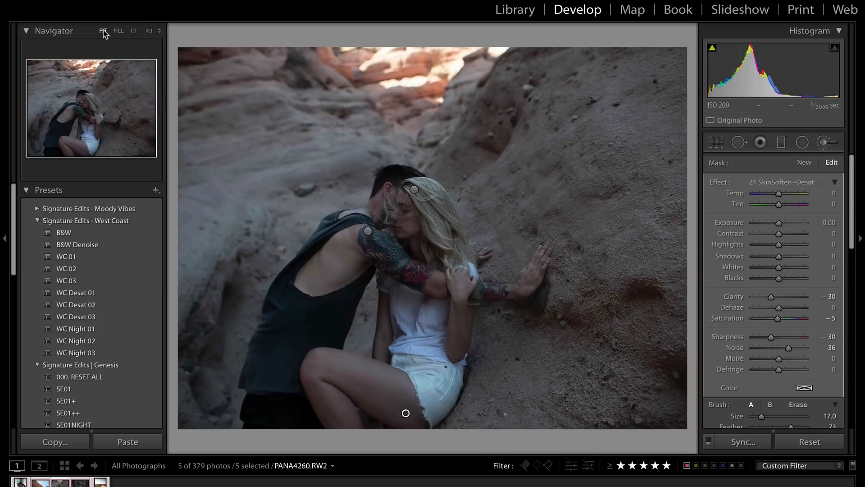
Draw a large radial filter around the couple with the Contrast effect at -44, and invert it to affect the inside.
left_click(807, 145)
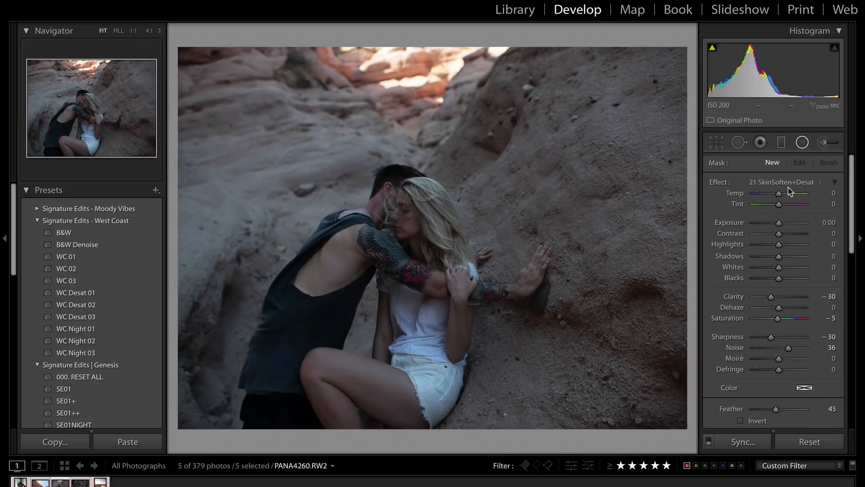
left_click(766, 183)
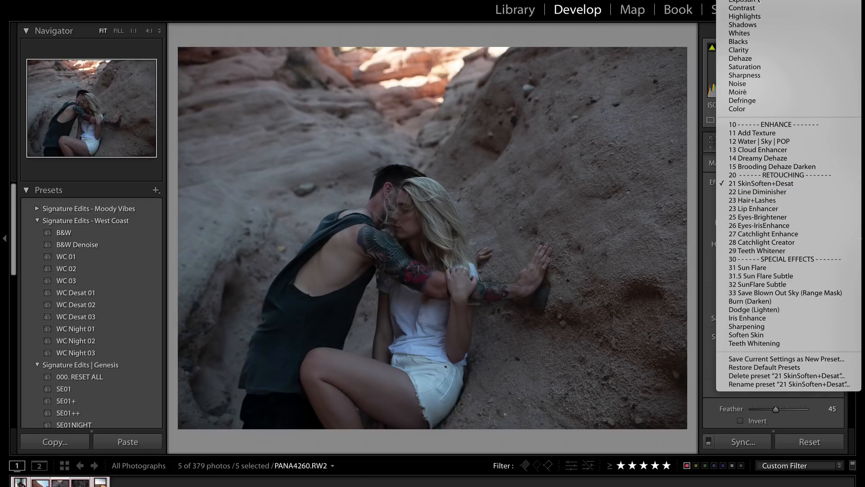
left_click(757, 9)
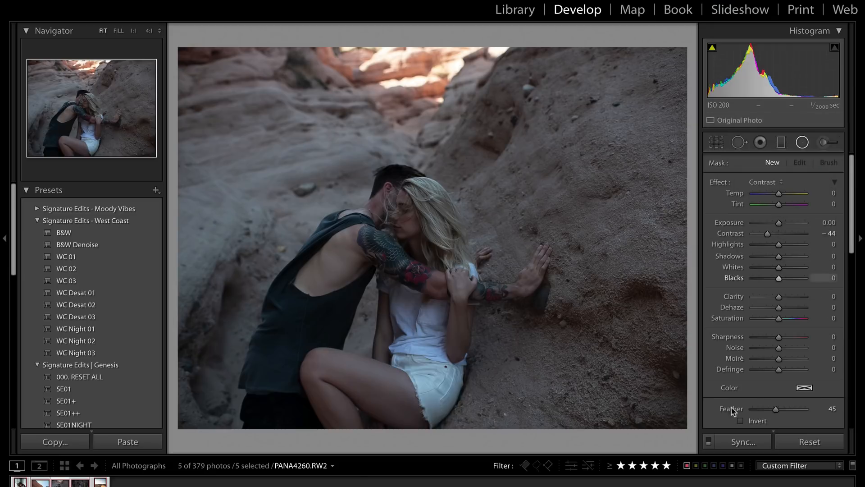
mouse_move(305, 215)
left_mouse_down()
mouse_move(531, 428)
mouse_move(547, 425)
left_mouse_up()
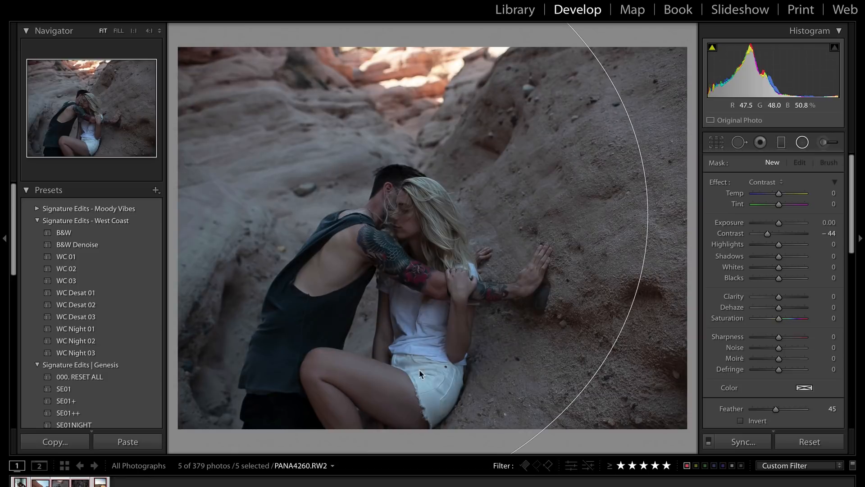
mouse_move(315, 253)
left_mouse_down()
mouse_move(328, 262)
mouse_move(509, 234)
mouse_move(358, 313)
mouse_move(381, 286)
mouse_move(372, 303)
left_mouse_up()
key("apostrophe")
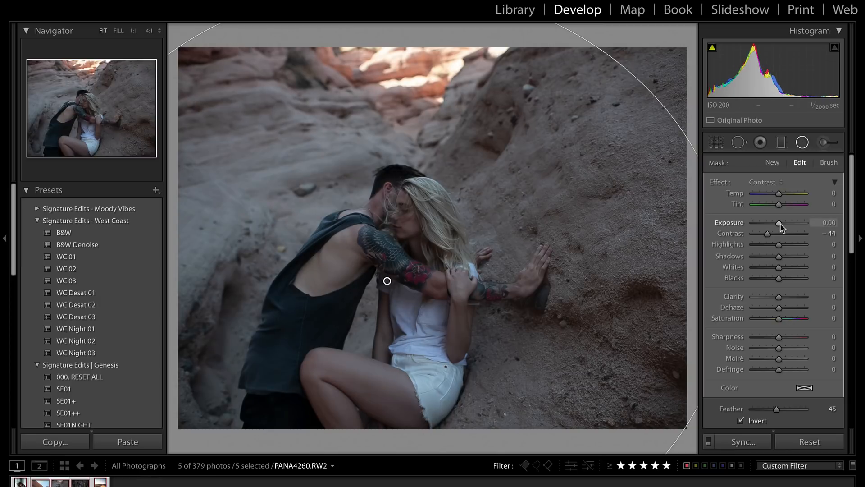
Set the radial filter's exposure to 0.60 and its feather to 93.
left_click_drag(780, 225, 780, 225)
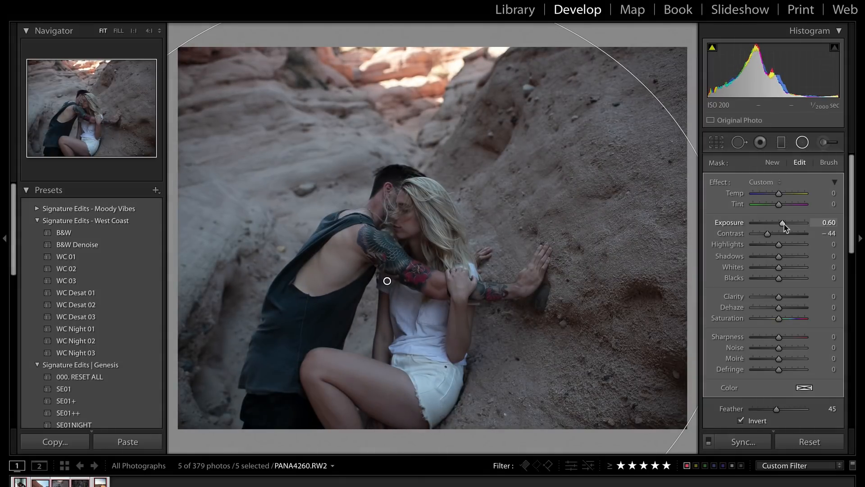
scroll(789, 271, "down", 4)
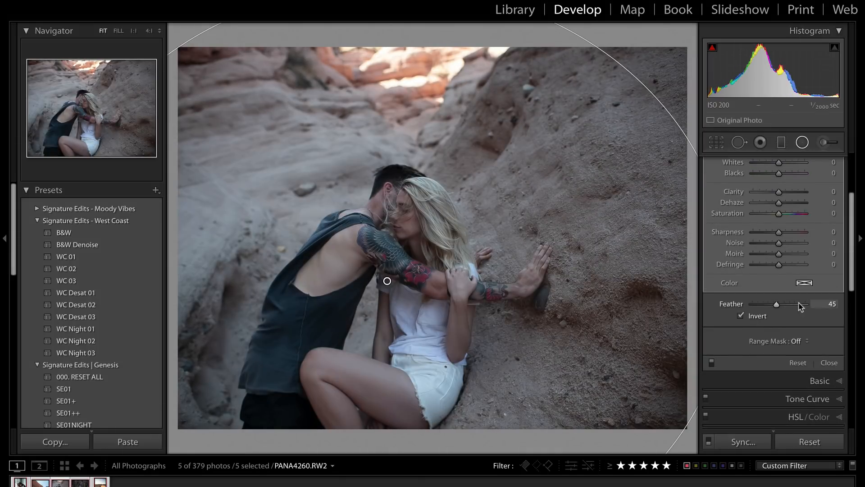
left_click_drag(800, 304, 802, 304)
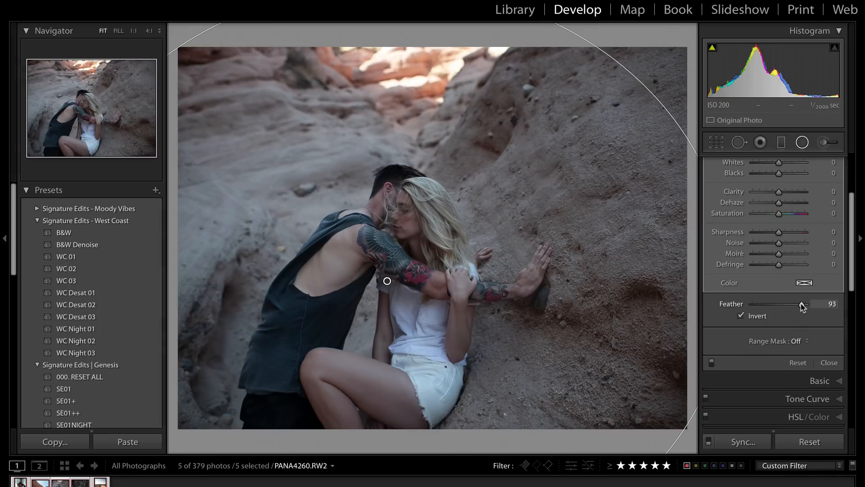
Recenter the radial filter on the couple using the mask overlay, and set its contrast to -13.
key("o")
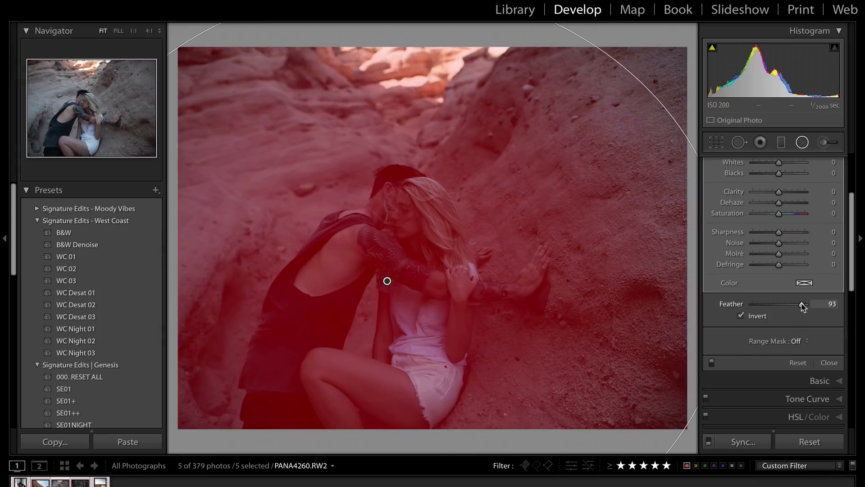
left_click_drag(397, 372, 413, 351)
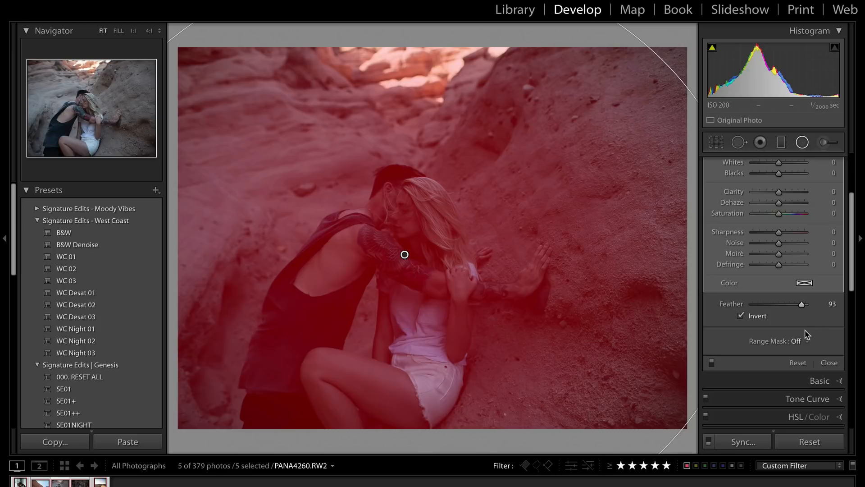
key("o")
scroll(801, 241, "up", 3)
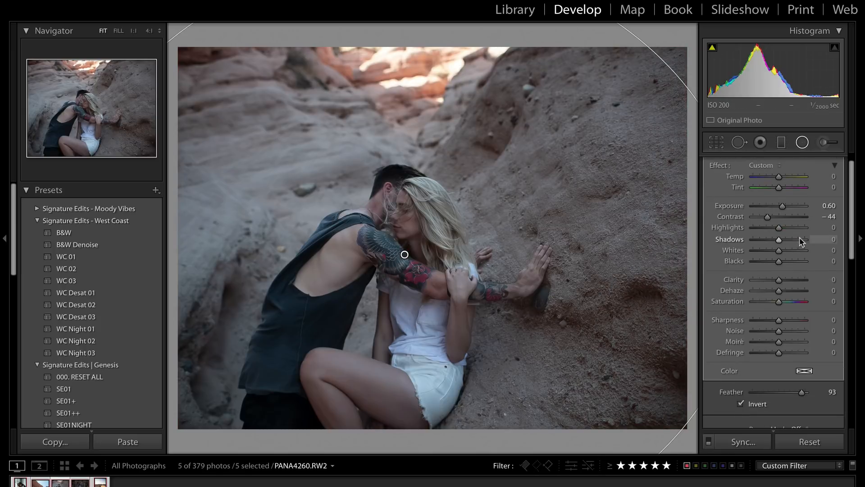
left_click(776, 219)
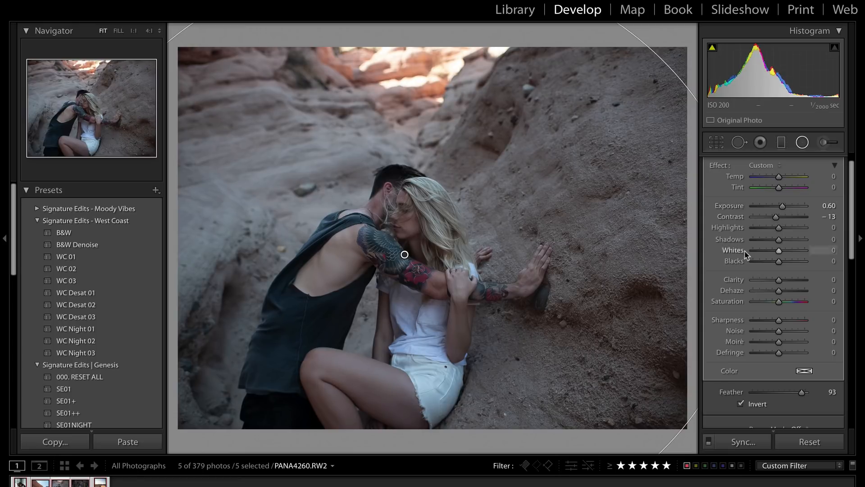
Try moving the radial filter and flattening its ellipse, and undo these position and shape changes.
left_click_drag(307, 131, 410, 265)
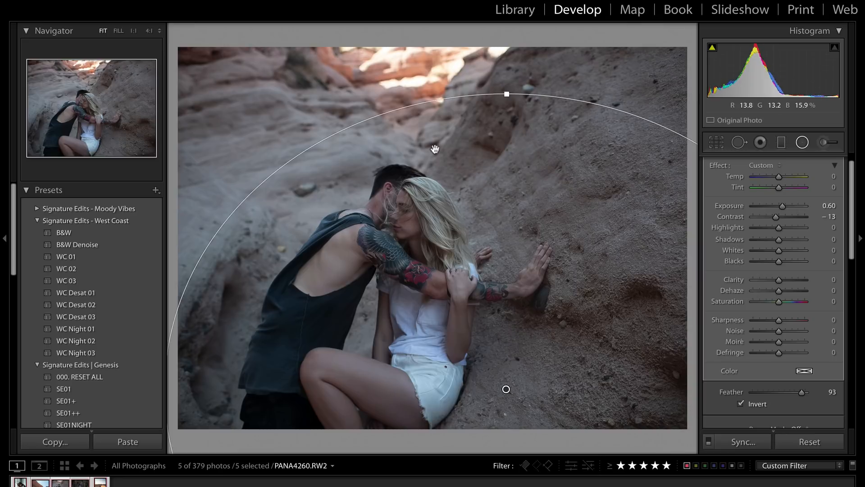
left_click_drag(507, 94, 509, 219)
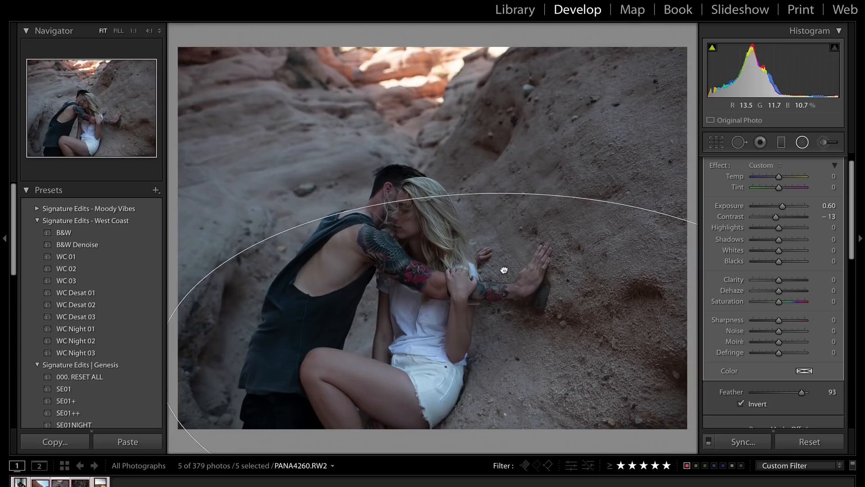
left_click_drag(502, 270, 405, 201)
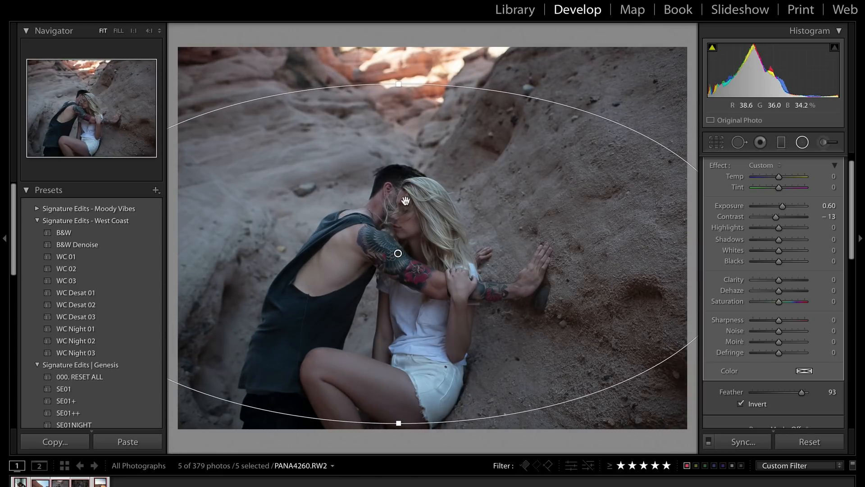
key("ctrl+z")
key("ctrl+z")
key("ctrl+z")
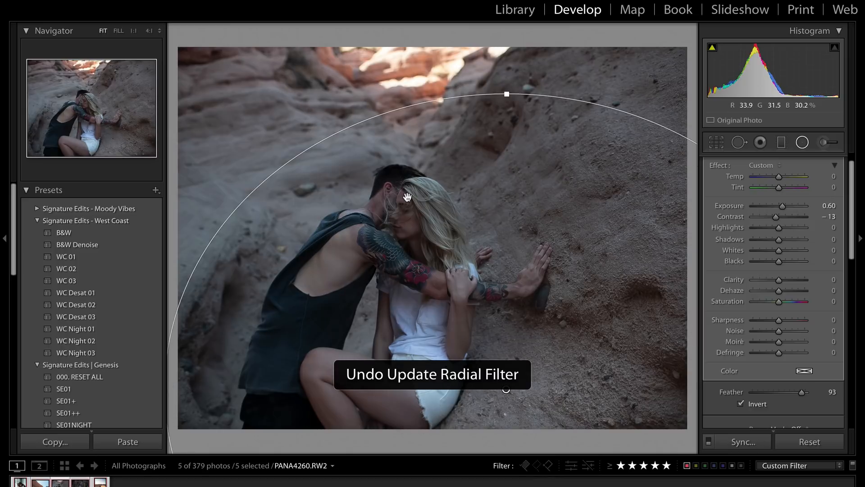
key("ctrl+z")
key("ctrl+z")
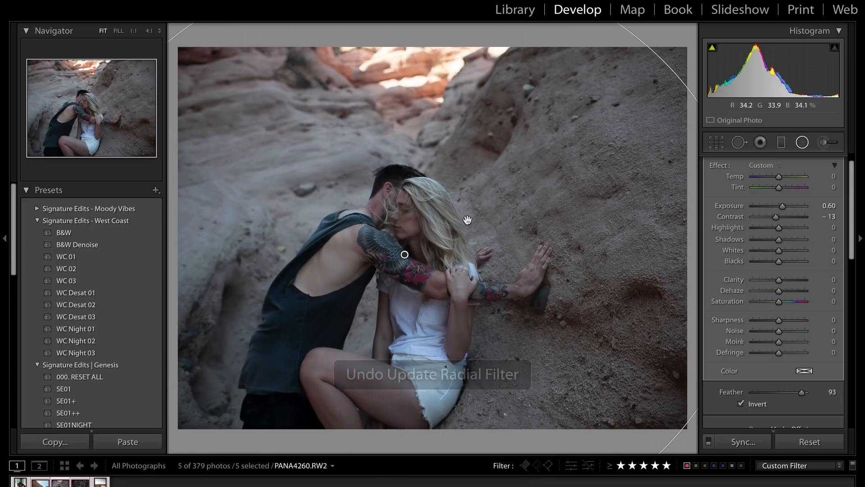
Shift the radial filter slightly toward the woman's hair, and compare the photo by deleting and restoring the filter.
left_click_drag(485, 232, 474, 212)
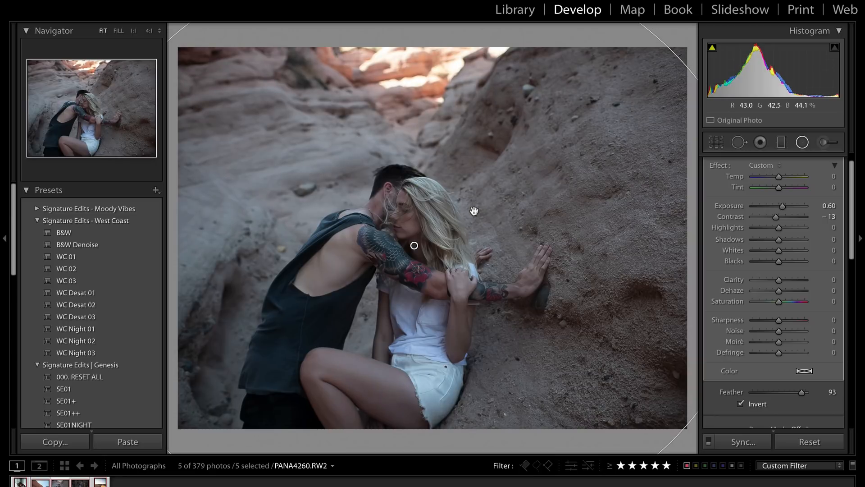
key("Delete")
key("ctrl+z")
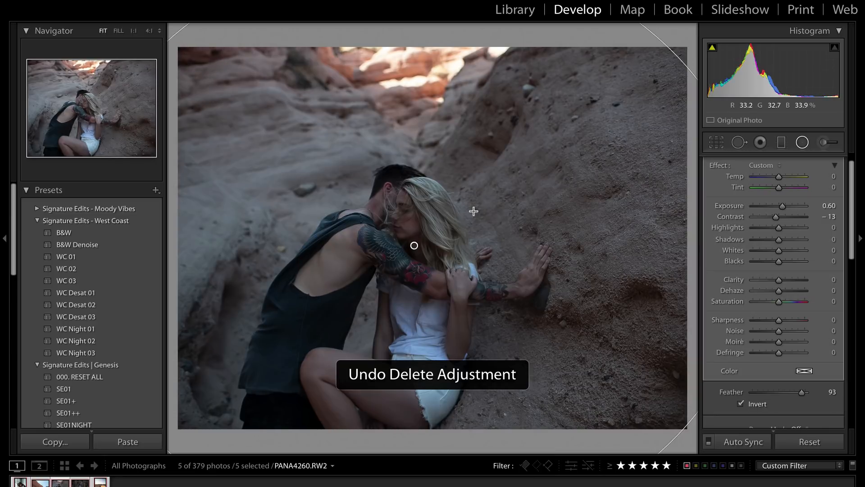
Lower the photo's overall exposure to -0.30 and bring it back to 0.00.
key("minus")
key("minus")
key("minus")
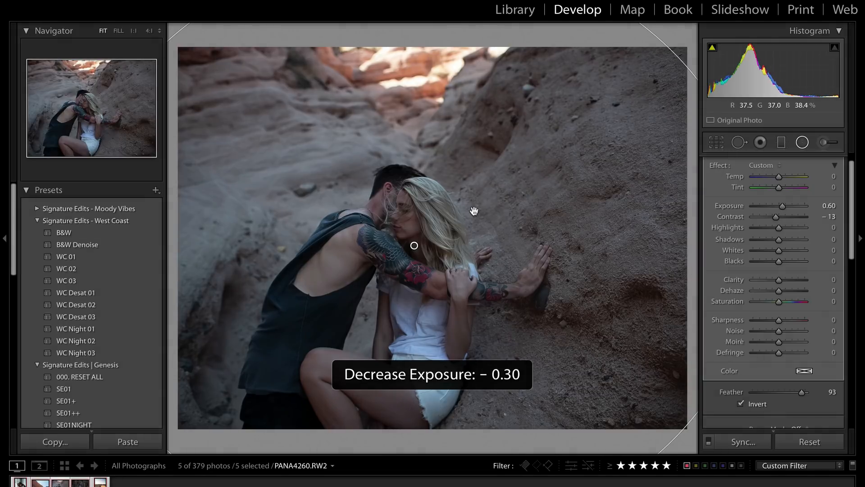
key("equal")
key("equal")
key("equal")
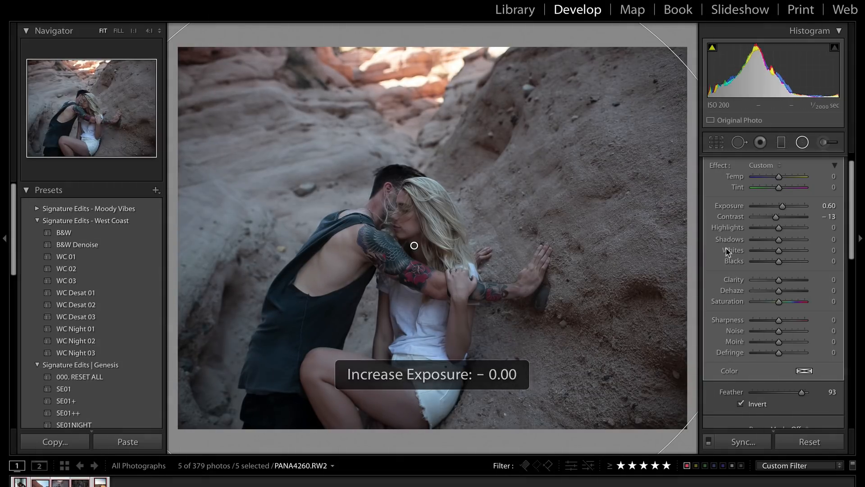
Set the photo's Whites to +21 and its white balance temperature to 6,000 in the basic adjustments.
scroll(793, 248, "up", 1)
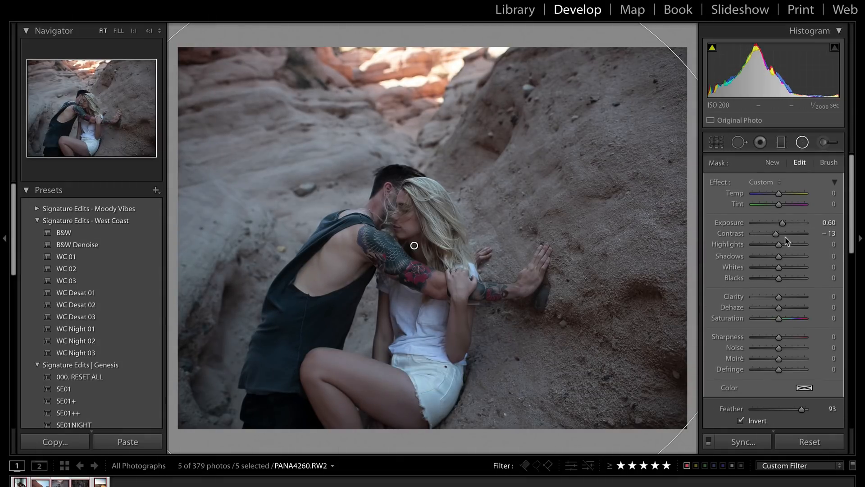
left_click(832, 165)
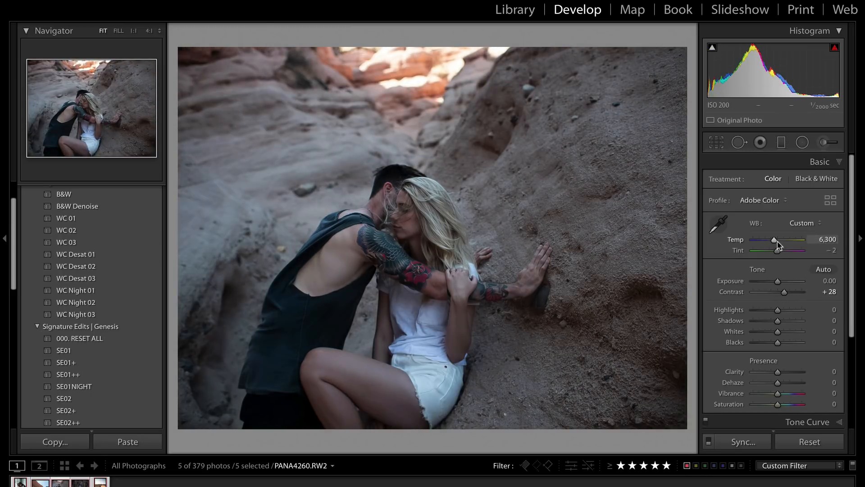
left_click_drag(778, 245, 775, 246)
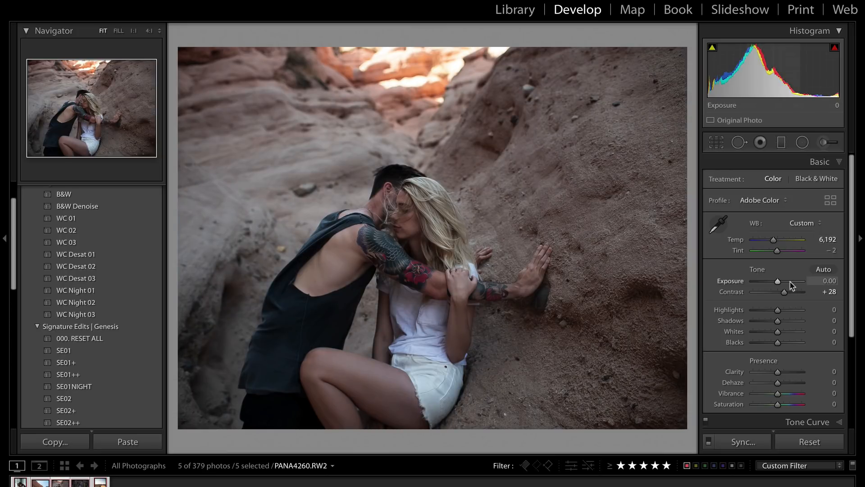
scroll(810, 345, "down", 3)
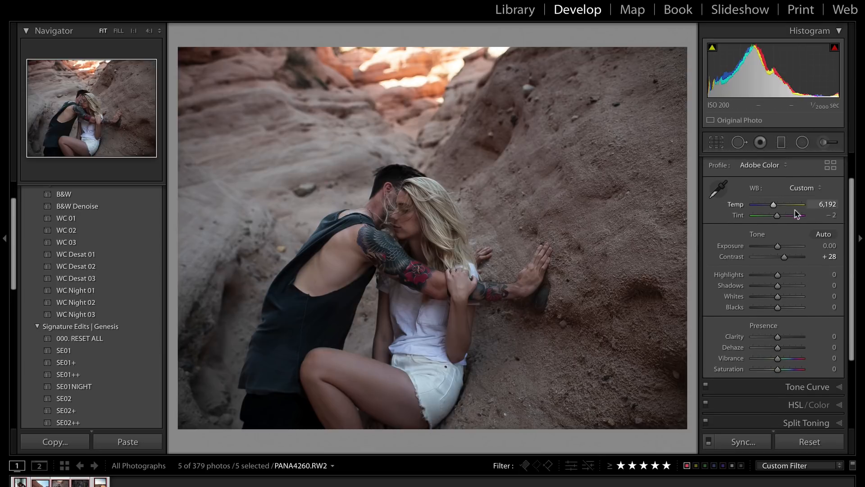
left_click(785, 297)
left_click_drag(784, 297, 783, 297)
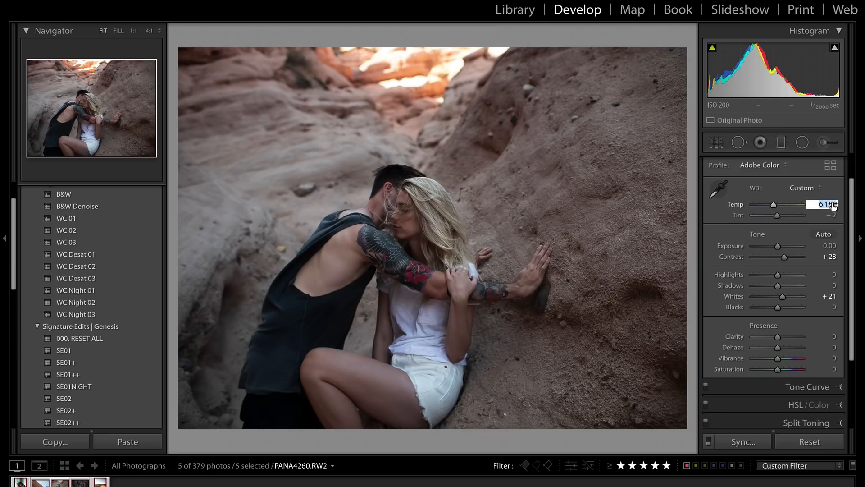
key("Return")
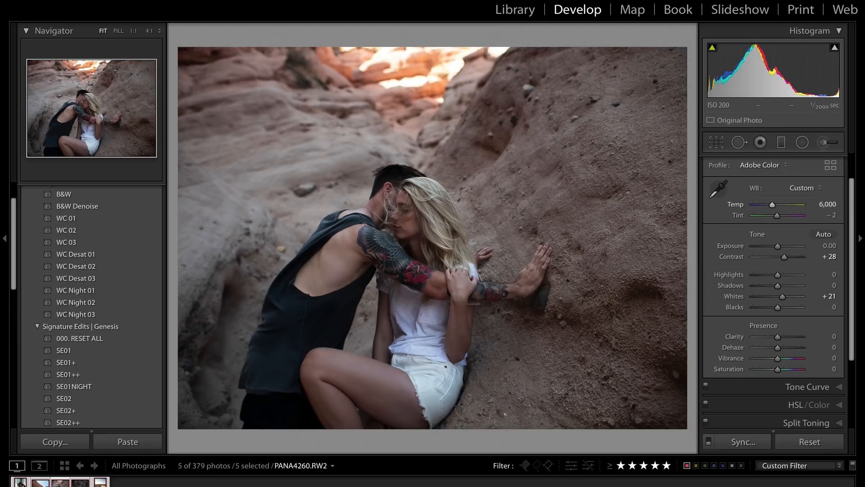
Start exporting the five selected photos, with the subfolder and file renaming options disabled.
key("super+shift+e")
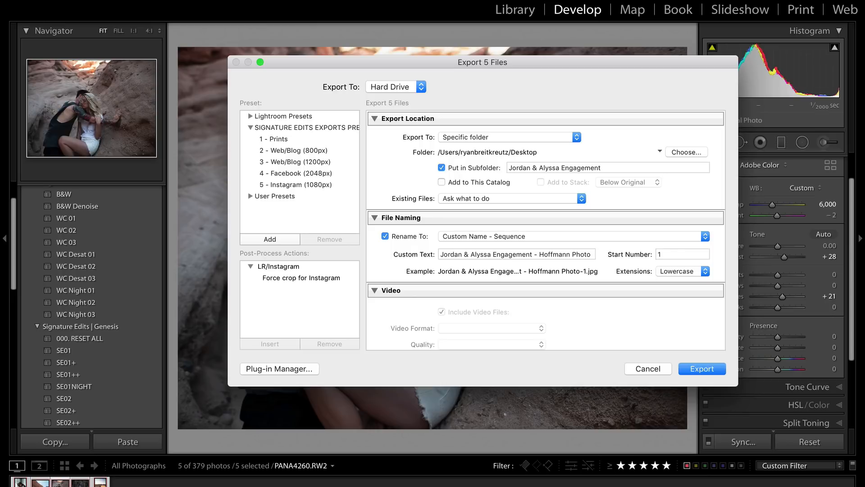
left_click(441, 168)
scroll(398, 283, "down", 3)
left_click(384, 154)
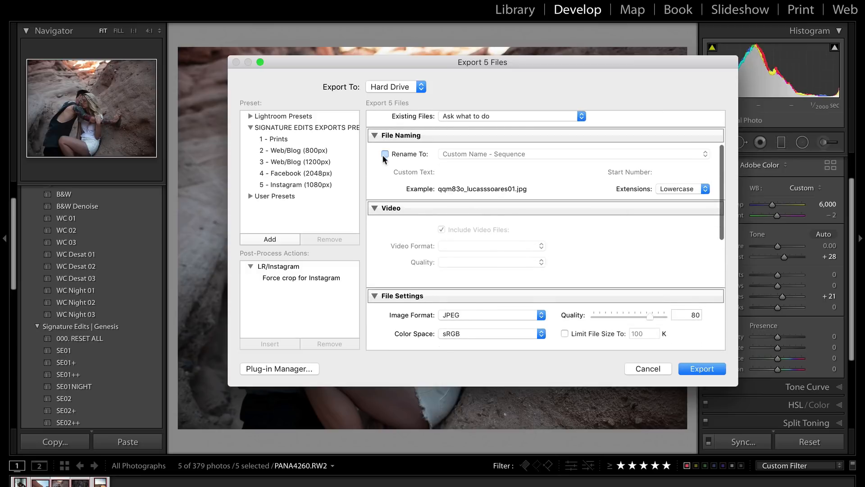
Review the export's output sharpening choices, keeping Matte Paper, and check the export location settings.
scroll(415, 307, "down", 10)
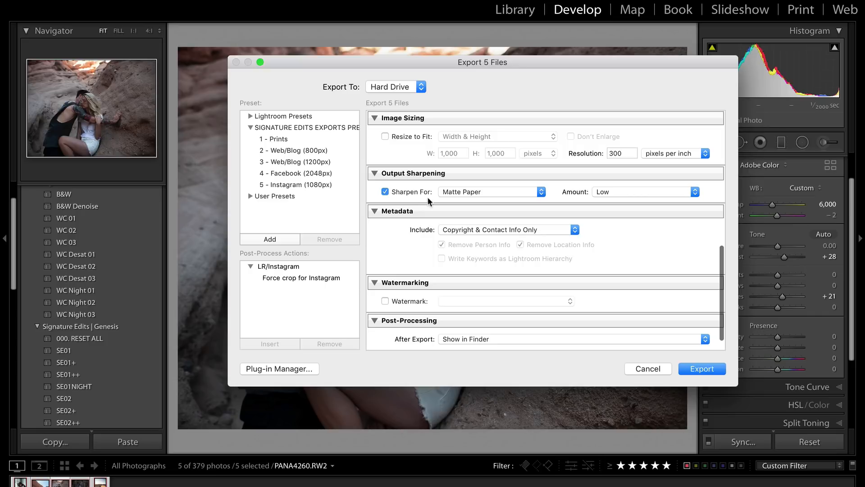
left_click(464, 193)
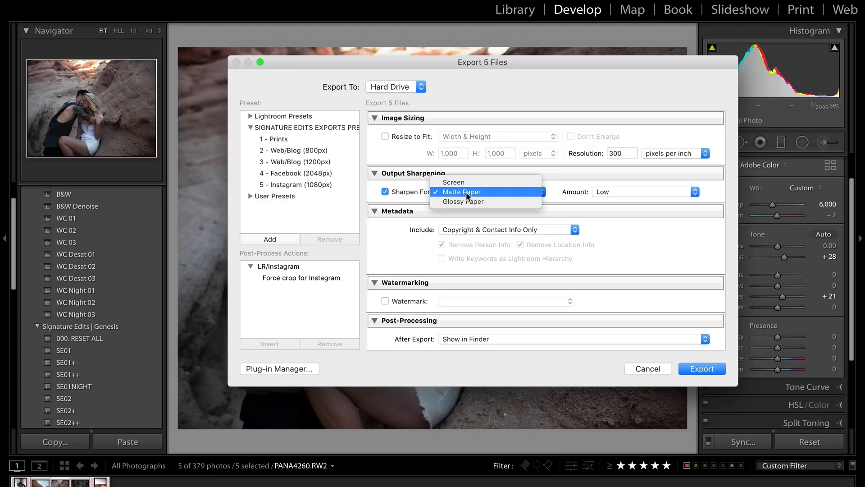
left_click(466, 192)
scroll(563, 267, "up", 8)
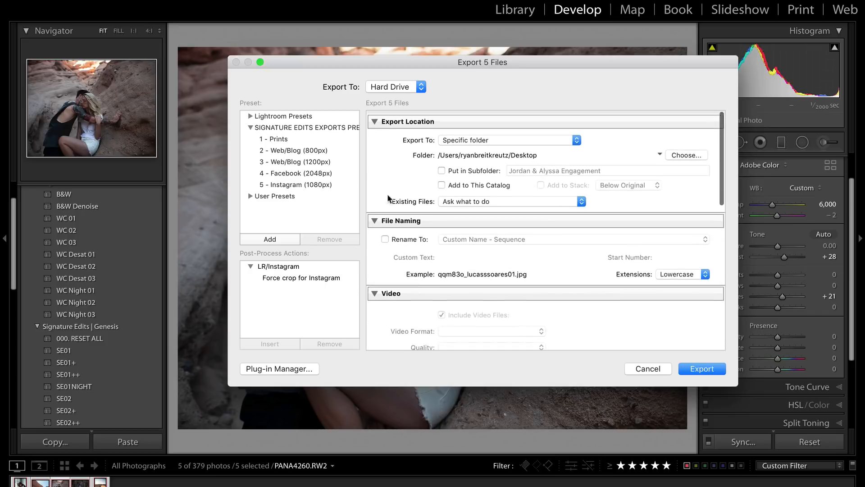
Compare the Prints, Web/Blog, Facebook and Instagram export presets, including their file settings, image sizing and output sharpening.
left_click(282, 139)
left_click(294, 151)
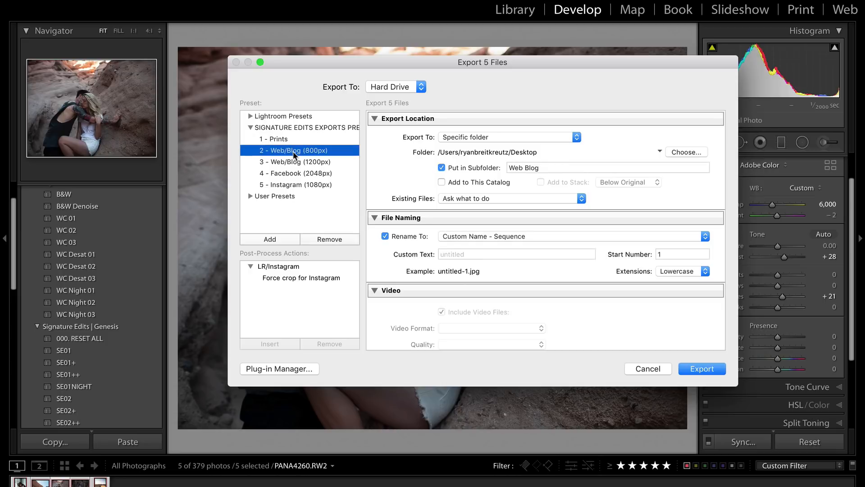
left_click(293, 173)
left_click(295, 184)
scroll(452, 279, "down", 10)
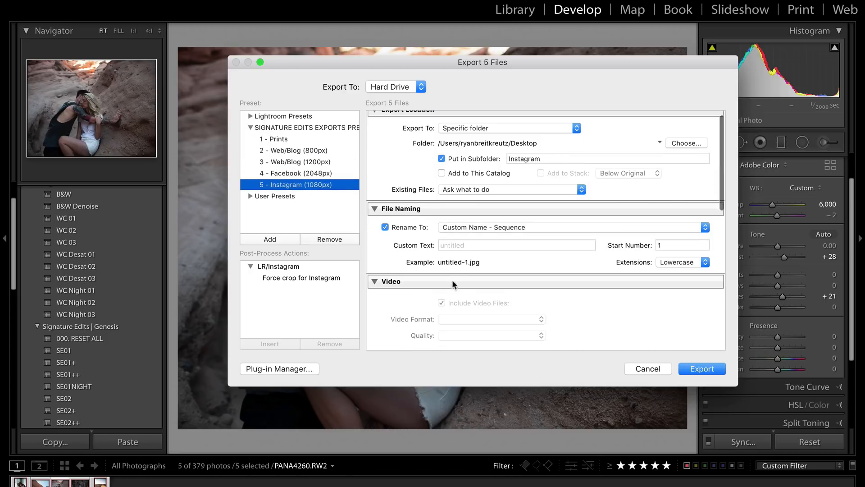
left_click(282, 174)
left_click(306, 163)
left_click(282, 149)
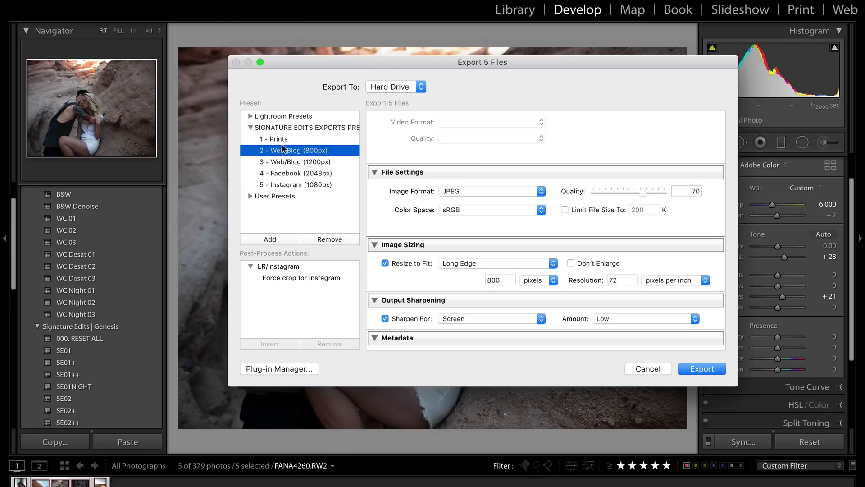
left_click(277, 140)
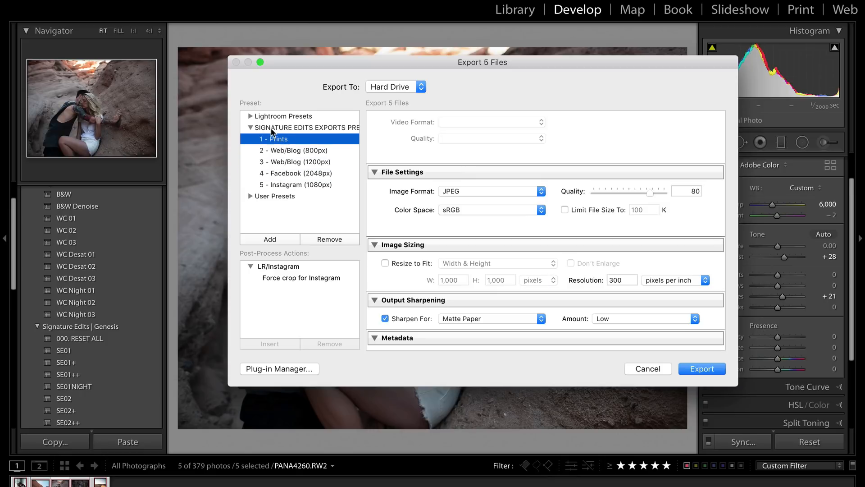
left_click(278, 129)
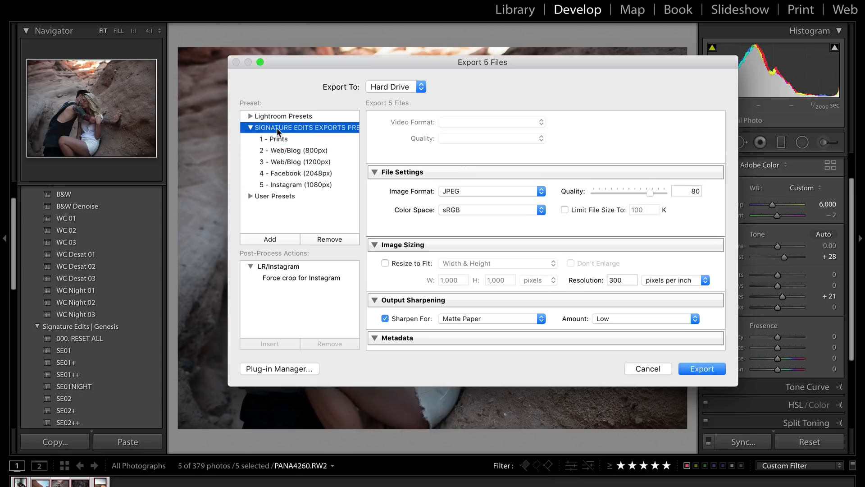
left_click(296, 141)
left_click(310, 152)
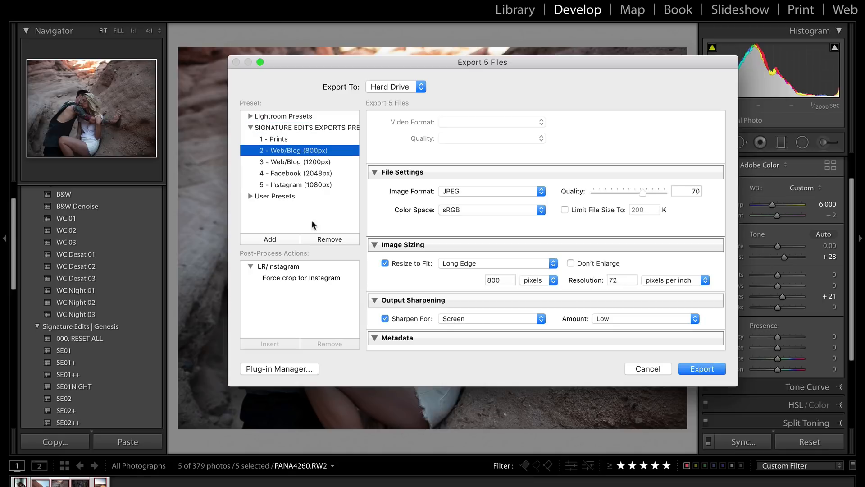
Export the five photos with the Facebook (2048px) preset, sharpened for Screen at the Low amount.
left_click(295, 175)
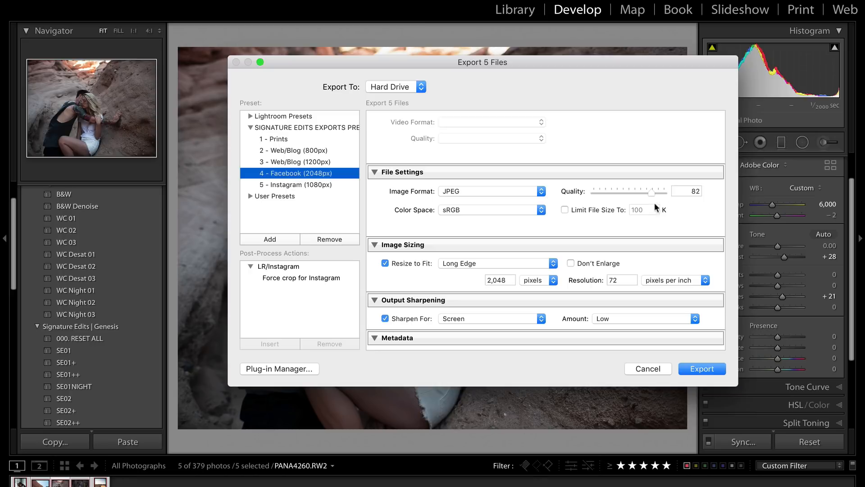
scroll(638, 286, "down", 5)
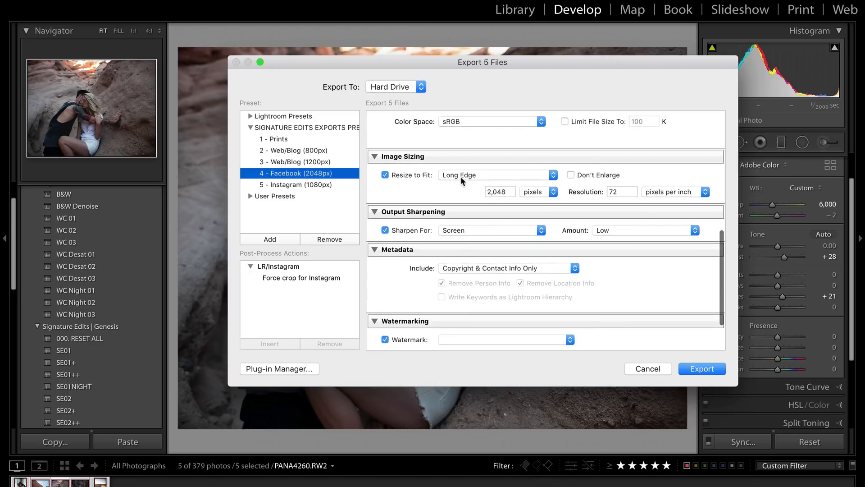
left_click(446, 230)
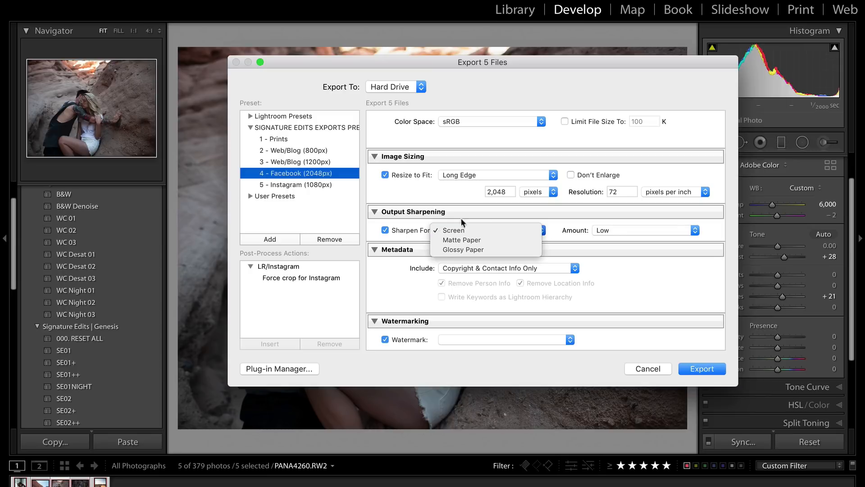
left_click(482, 214)
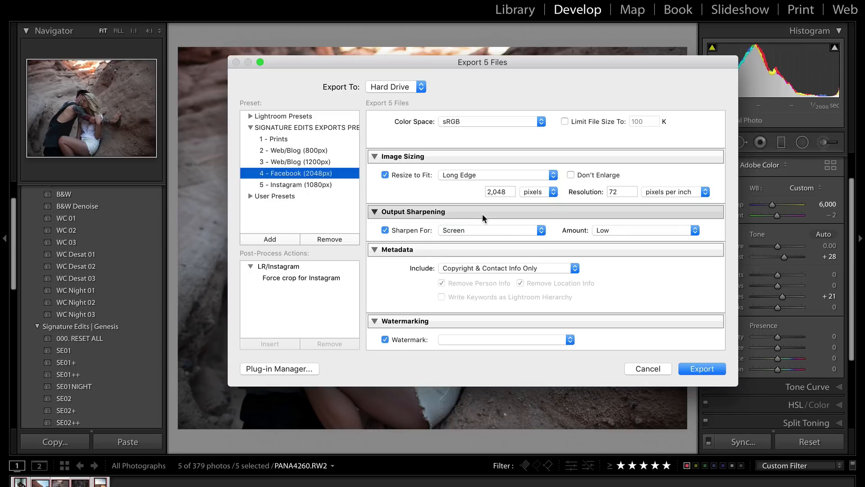
left_click(653, 230)
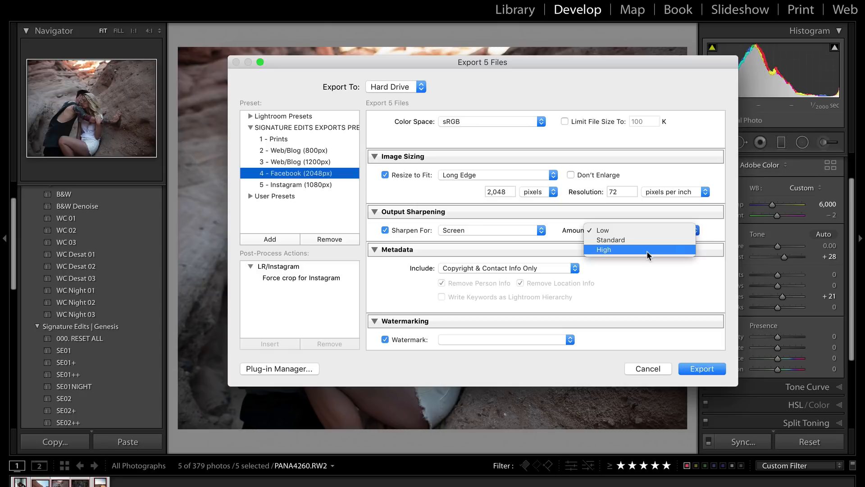
left_click(632, 230)
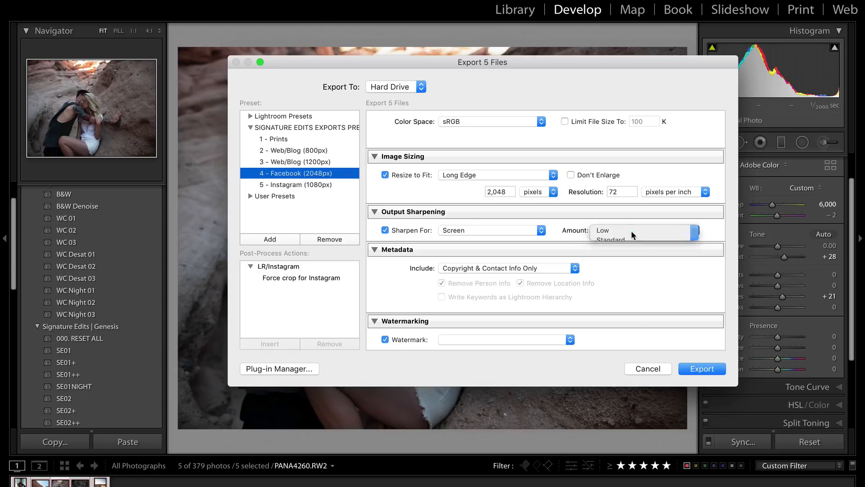
left_click(701, 366)
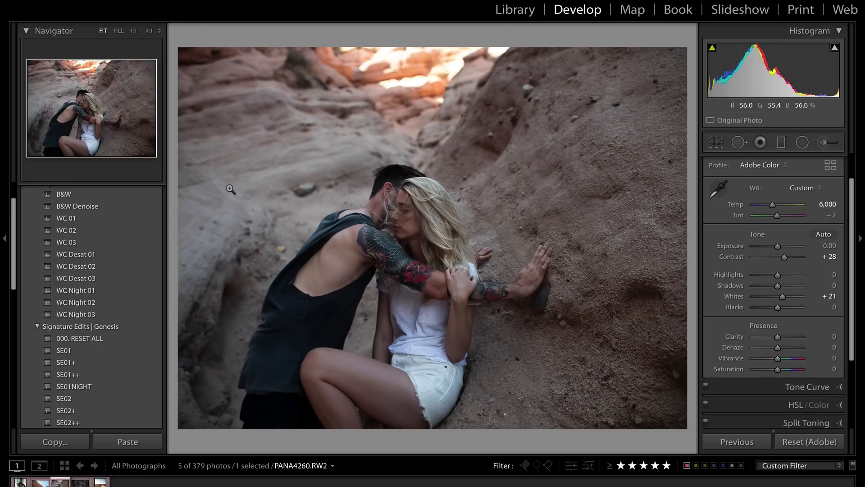
Export only the couple photo with Screen sharpening at the Standard amount, using unique names for conflicting files.
key("shift+super+e")
scroll(530, 328, "down", 10)
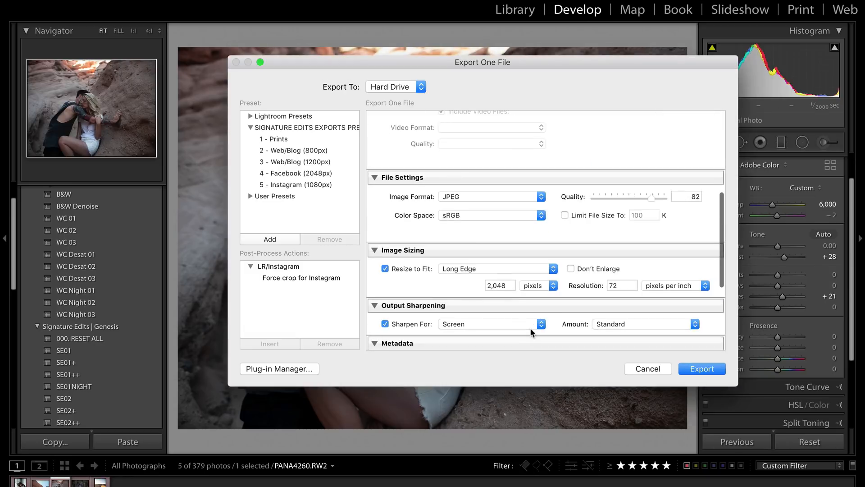
key("Return")
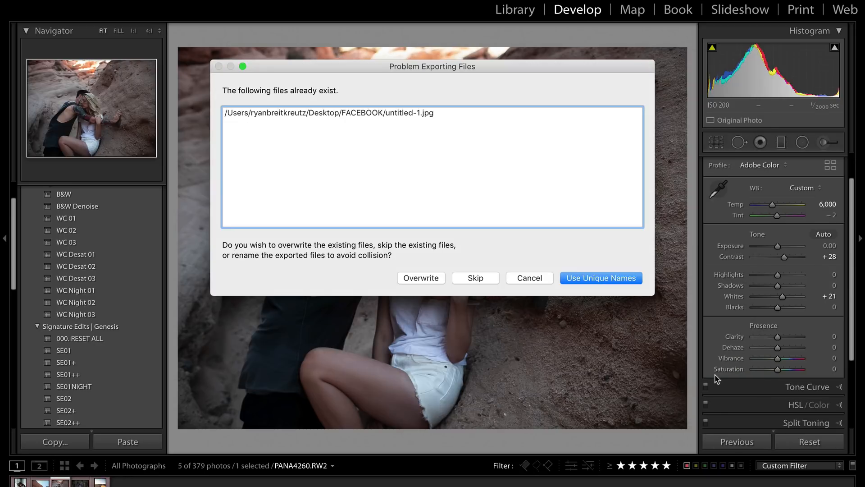
left_click(588, 278)
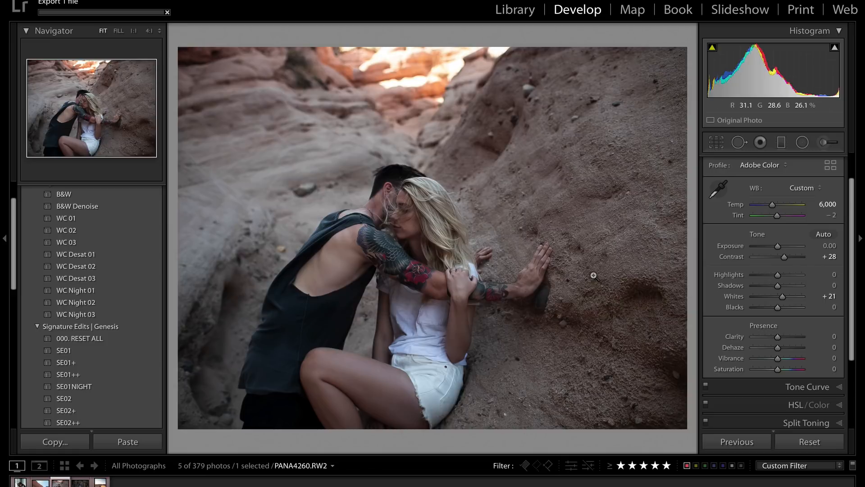
Export the couple photo again with the Screen sharpening amount set to High, keeping the earlier files by using unique names.
key("shift+super+e")
scroll(574, 279, "down", 10)
scroll(578, 300, "down", 3)
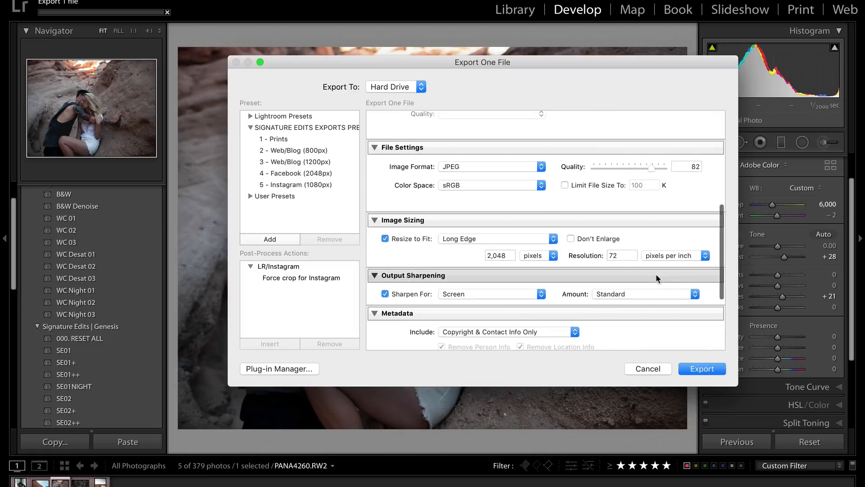
left_click(617, 232)
left_click(617, 239)
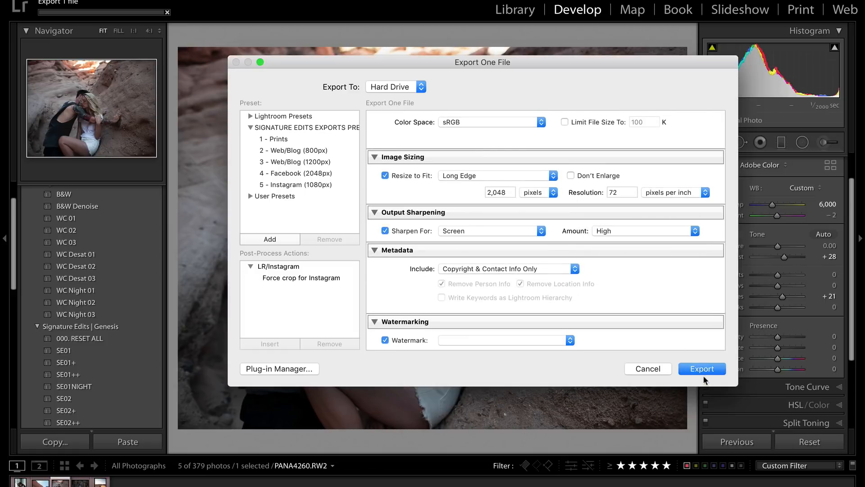
left_click(702, 371)
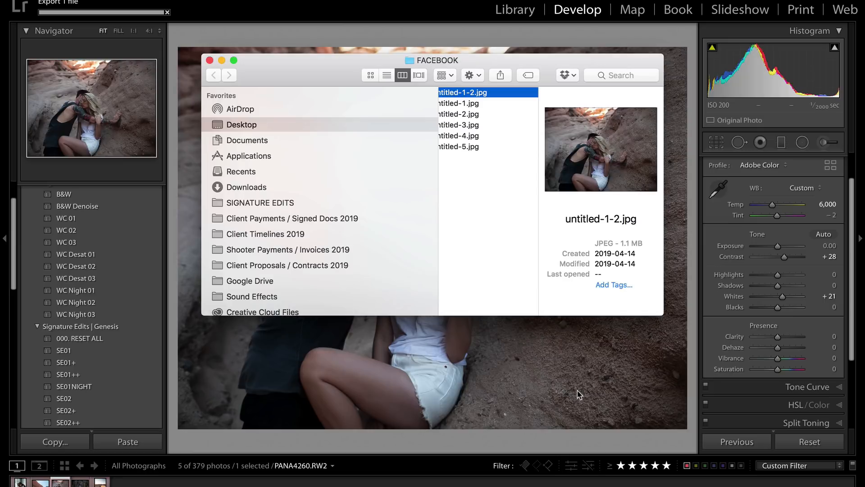
left_click(579, 395)
left_click(591, 283)
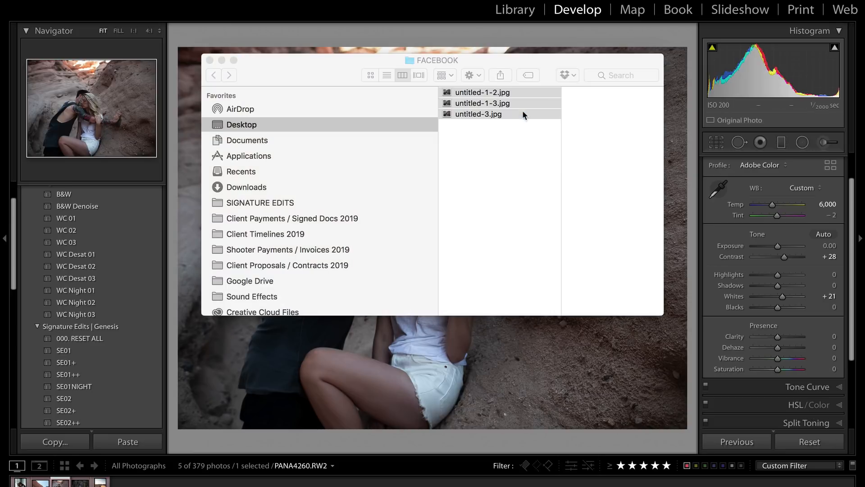
Open the three exported versions of the couple photo in Preview, compare their sharpening full screen, and return to Lightroom.
double_click(522, 114)
key("super+shift+f")
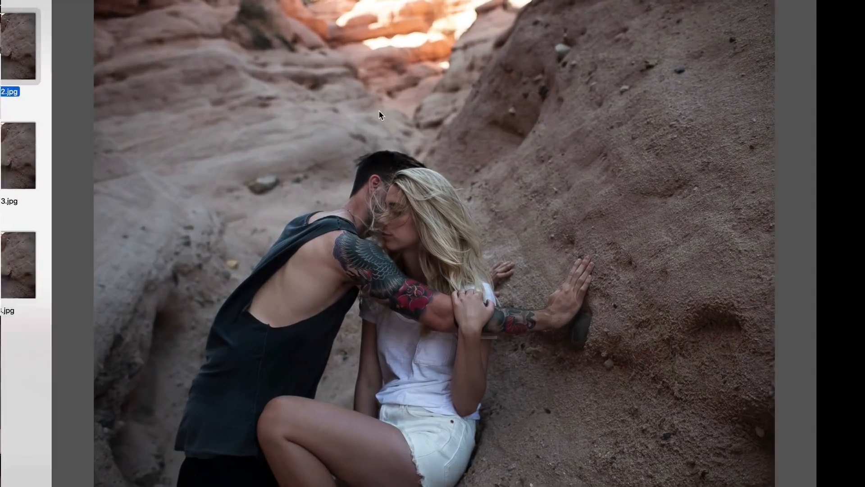
key("space")
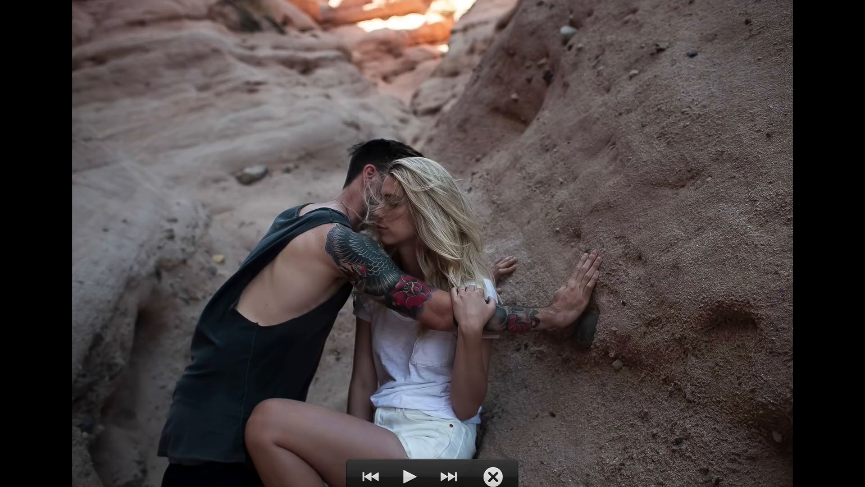
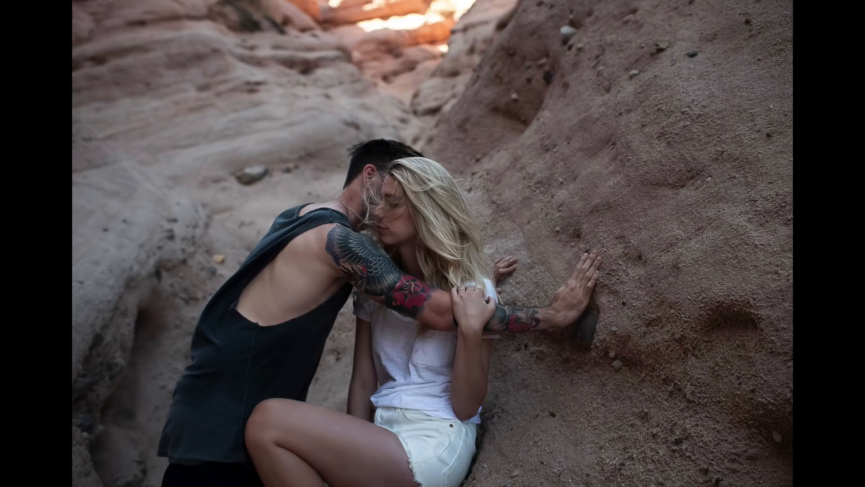
mouse_move(296, 118)
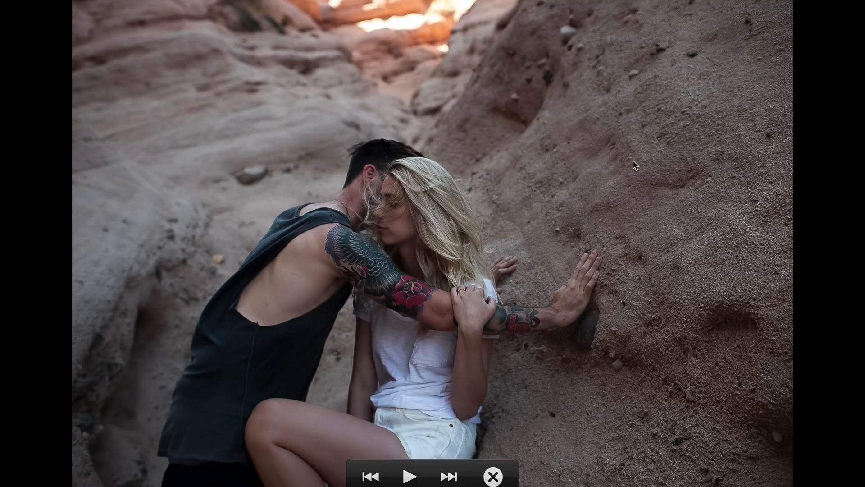
key("Escape")
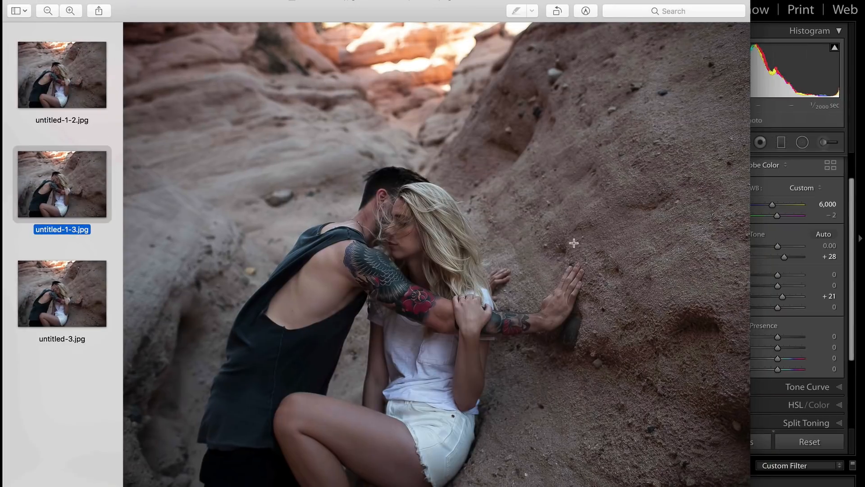
key("super+w")
left_click(399, 336)
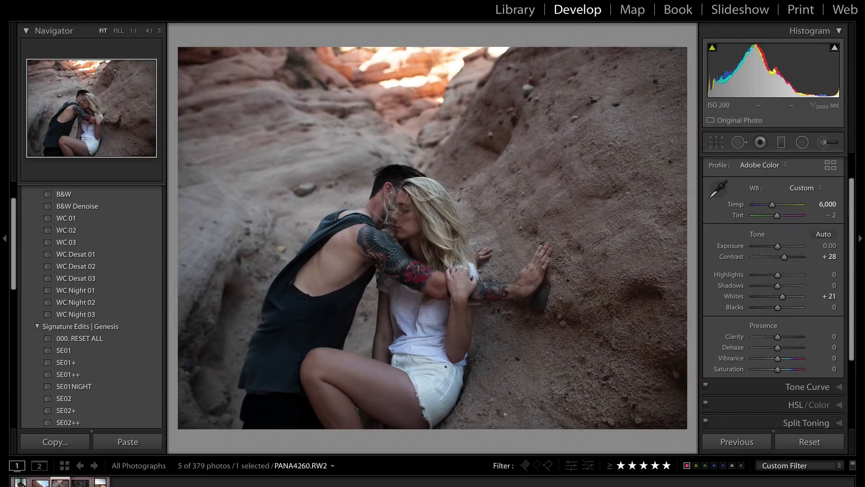
Switch to the desert photo of the man with a backpack and set its sharpening Amount to 150.
left_click(40, 482)
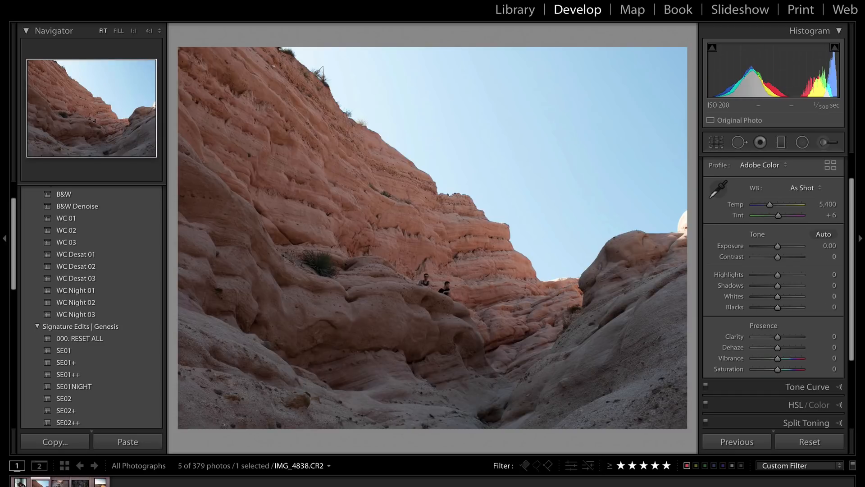
left_click(100, 482)
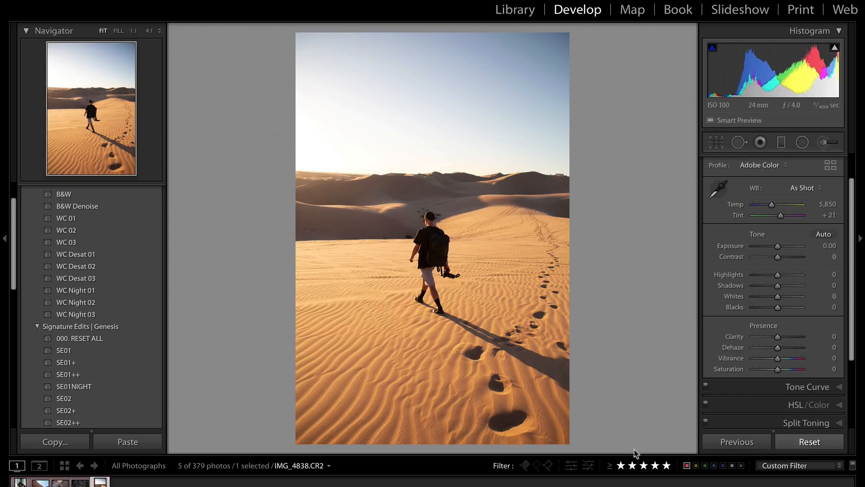
scroll(785, 313, "down", 5)
left_click(817, 341)
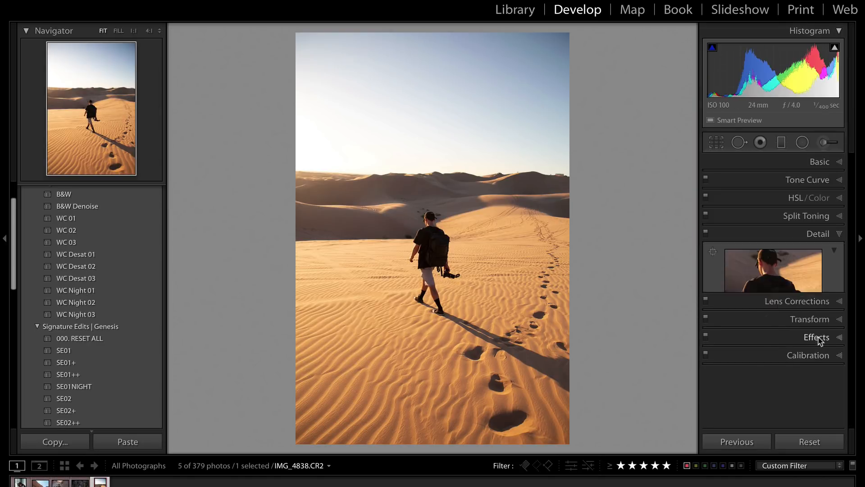
left_click_drag(766, 304, 802, 303)
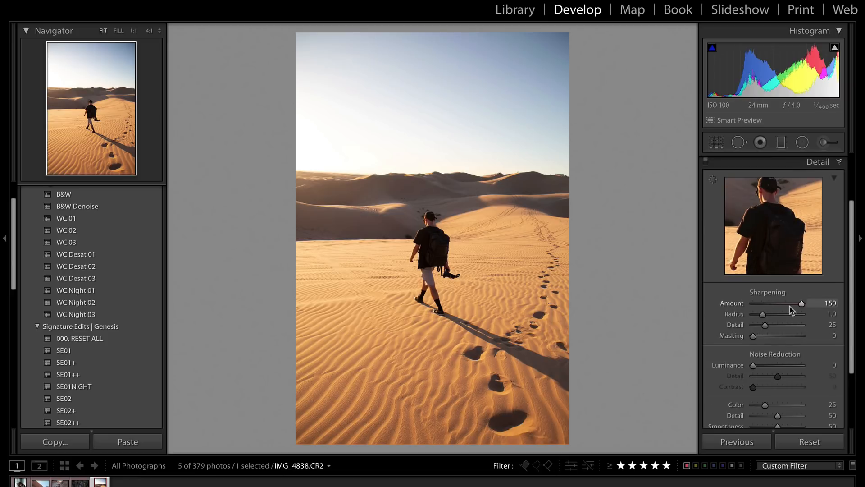
Raise the desert photo's sharpening Radius to 2.3 and its Detail to 100.
left_click(444, 261)
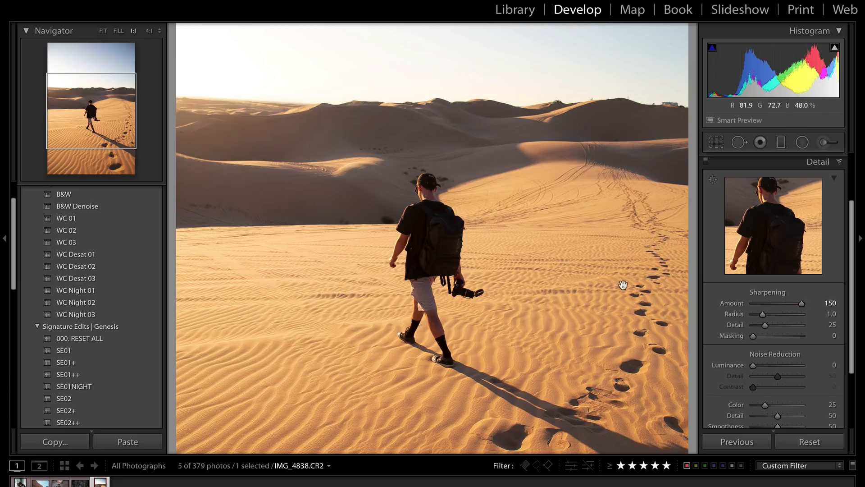
left_click_drag(765, 315, 827, 332)
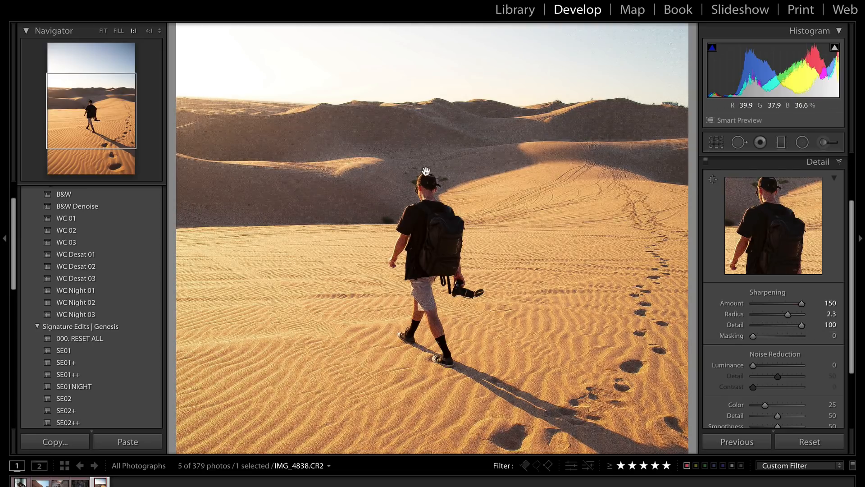
left_click_drag(340, 182, 400, 208)
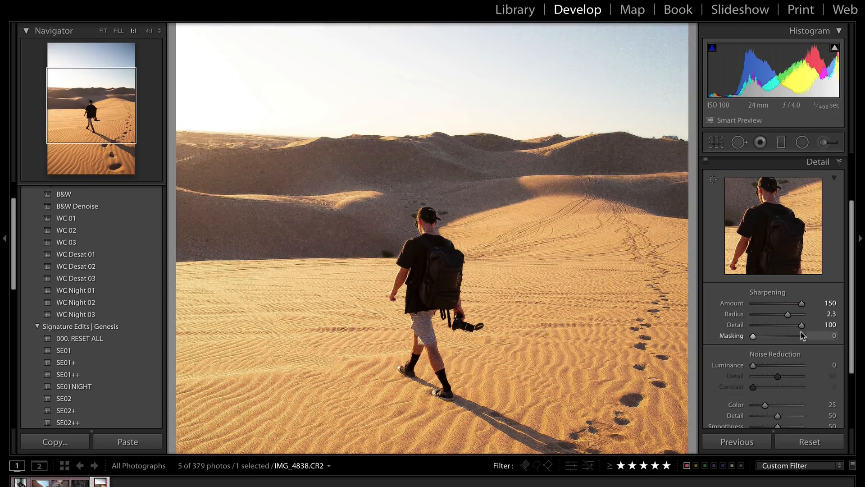
Lower the desert photo's sharpening Detail to 42 and inspect the effect on the shaded dunes.
left_click(318, 176)
left_click(355, 190)
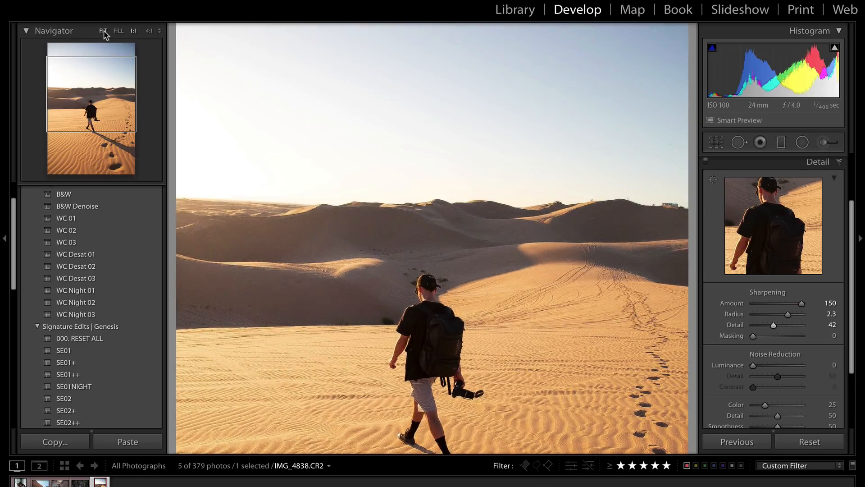
left_click(103, 30)
left_click(151, 31)
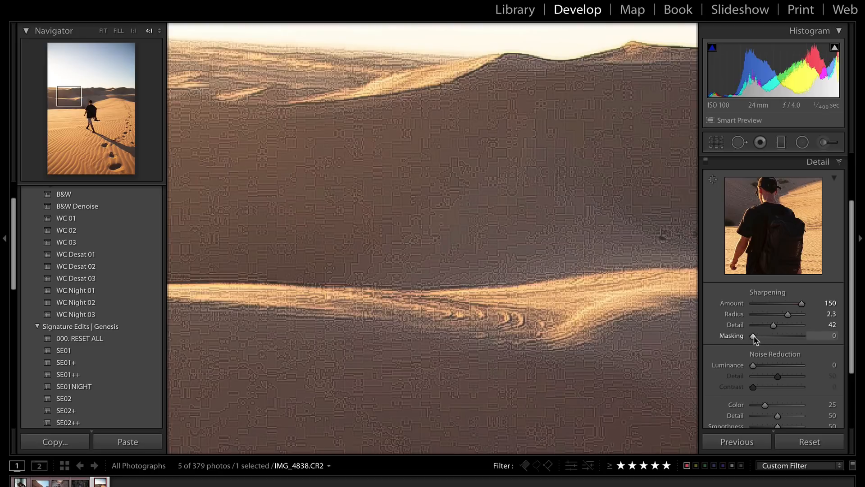
Set the desert photo's sharpening Masking to 35 and lower its sharpening Detail to 4.
mouse_move(754, 336)
left_mouse_down()
mouse_move(768, 336)
mouse_move(760, 327)
left_mouse_up()
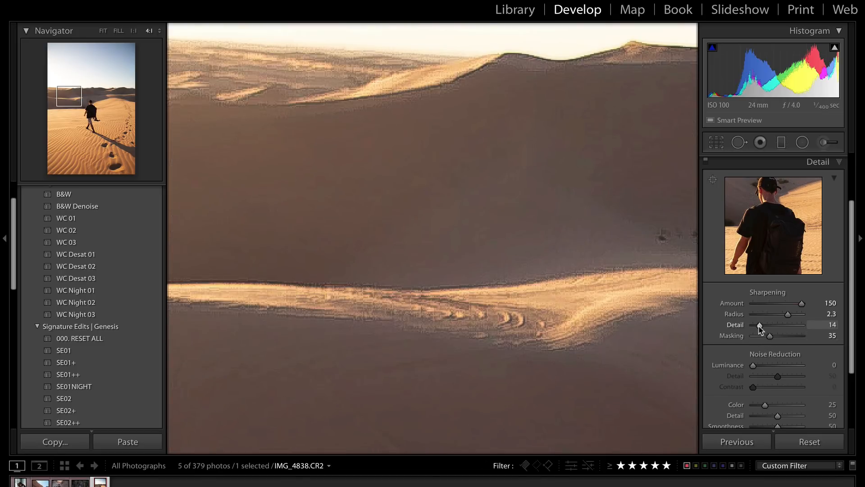
left_click_drag(555, 352, 400, 398)
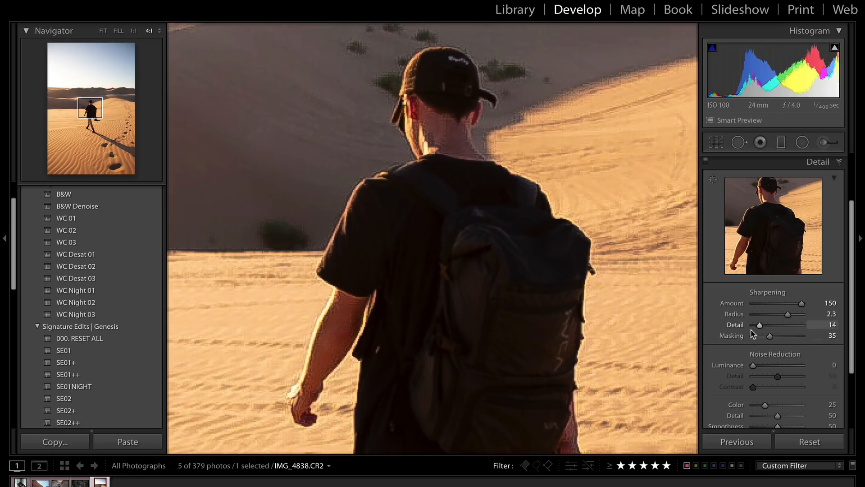
left_click_drag(756, 325, 722, 330)
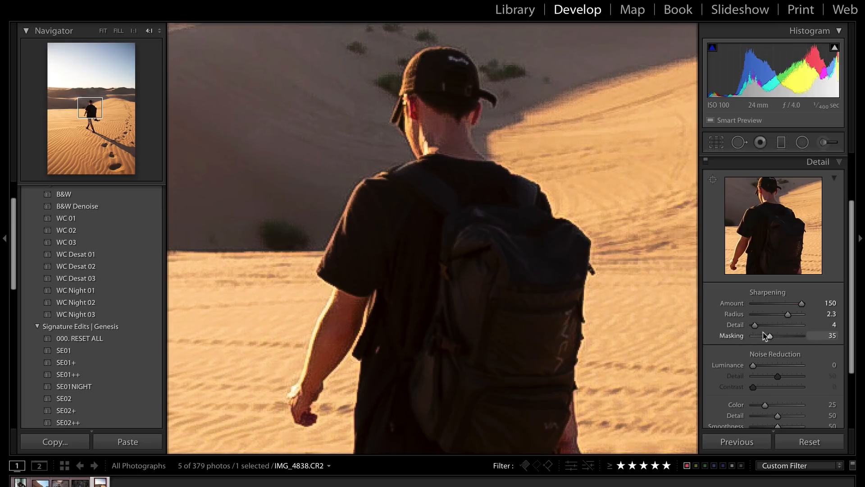
Set the desert photo's noise reduction to Color 41, Luminance 15 and luminance Detail 79.
scroll(770, 340, "down", 2)
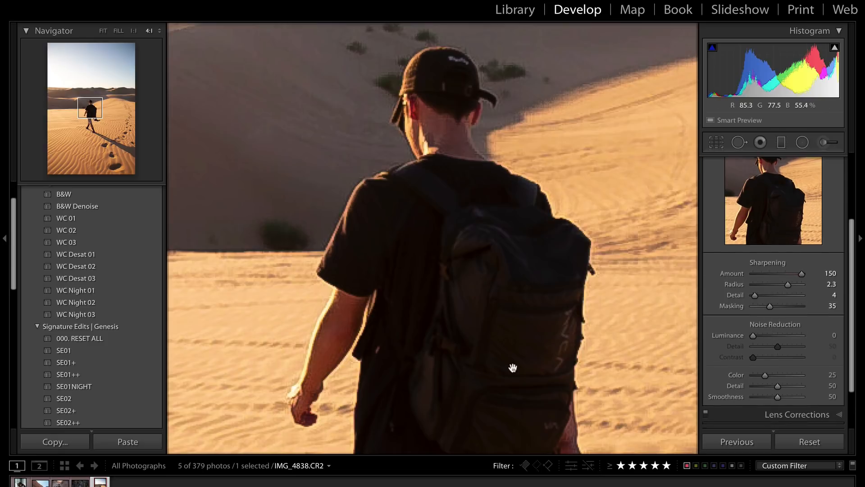
left_click_drag(512, 367, 463, 226)
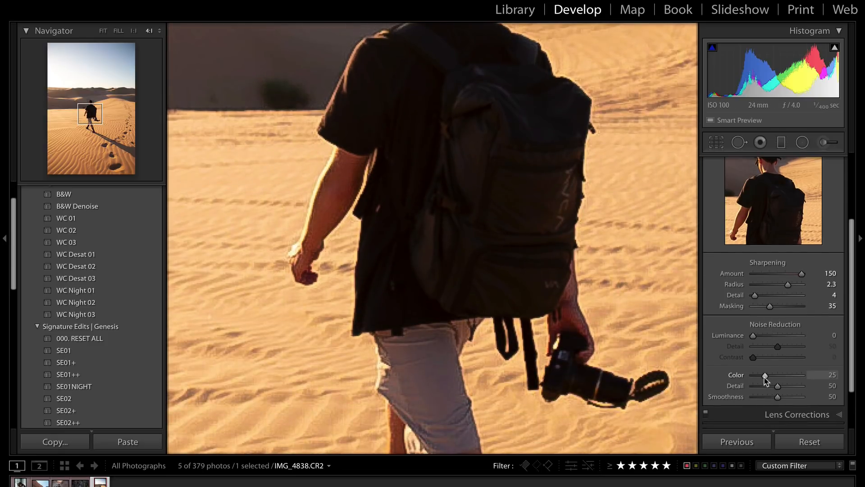
mouse_move(765, 379)
left_mouse_down()
mouse_move(821, 378)
mouse_move(773, 379)
left_mouse_up()
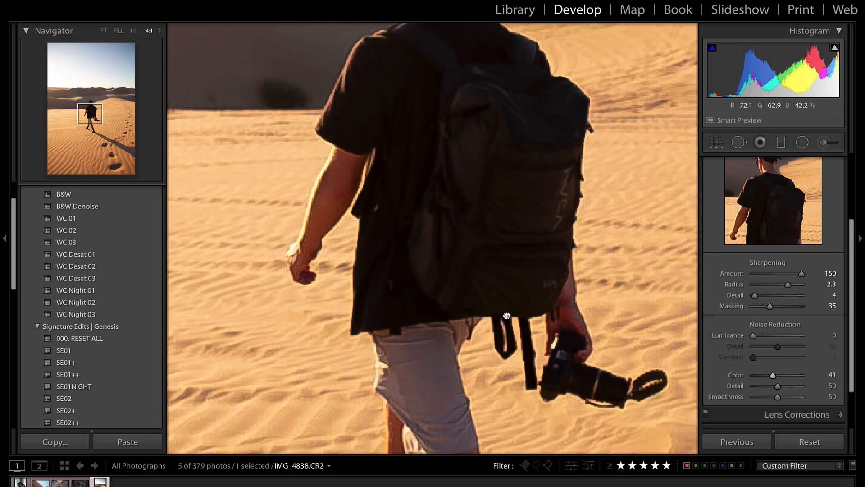
left_click_drag(508, 316, 509, 111)
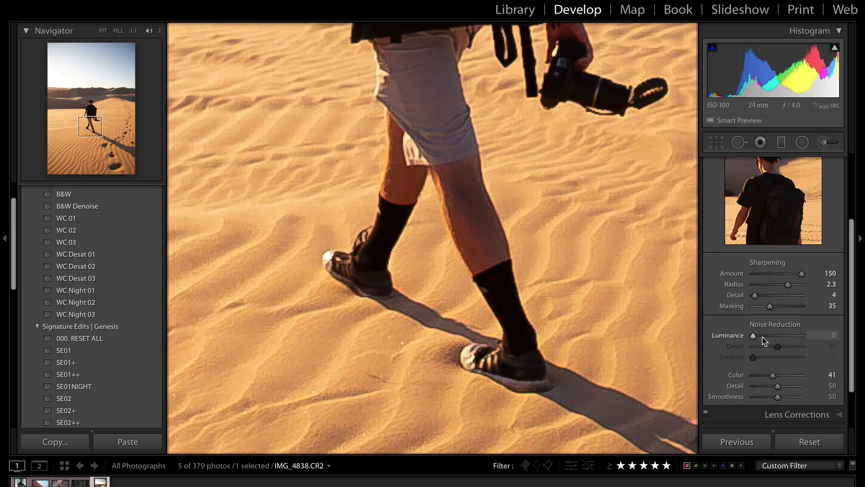
mouse_move(769, 340)
left_mouse_down()
mouse_move(797, 347)
mouse_move(762, 350)
left_mouse_up()
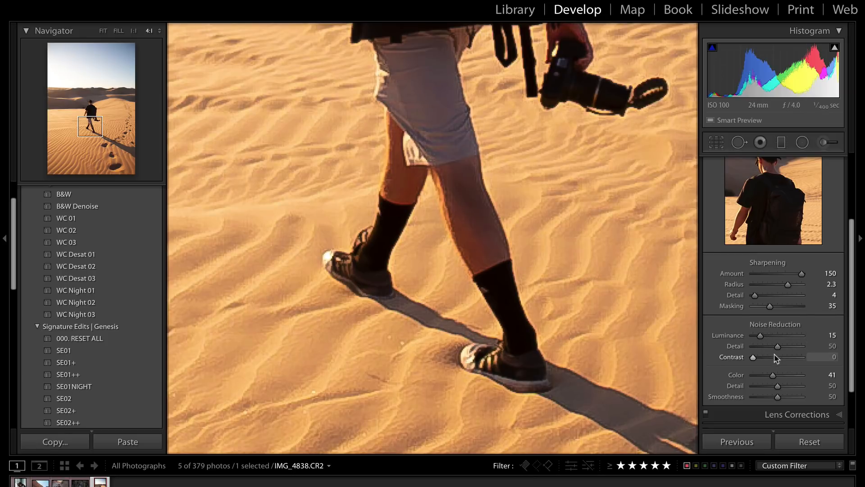
left_click(791, 346)
Inspect the sand and the man close up and compare the photo at 1:1 with the Detail adjustments off and on.
left_click_drag(519, 359, 518, 83)
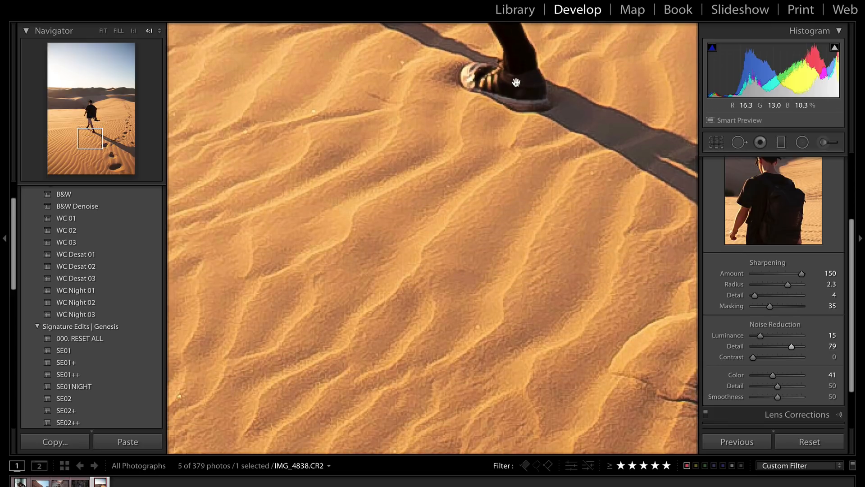
left_click_drag(524, 256, 524, 442)
left_click_drag(523, 105, 523, 437)
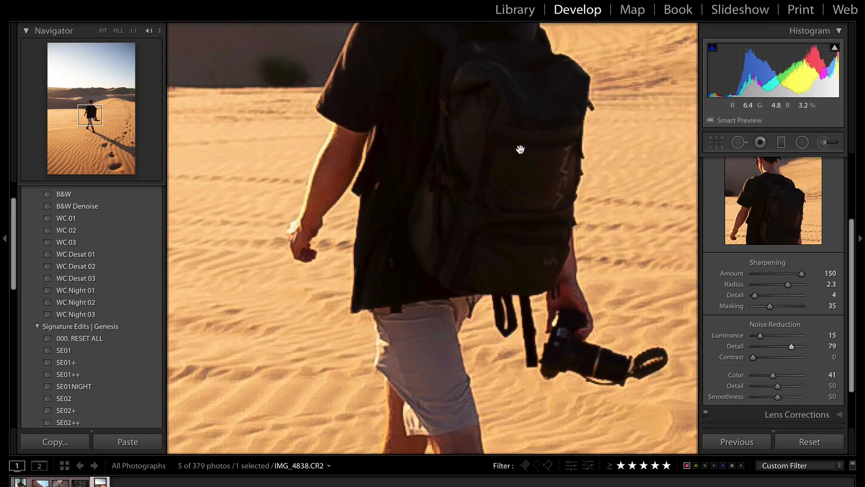
left_click_drag(521, 147, 496, 367)
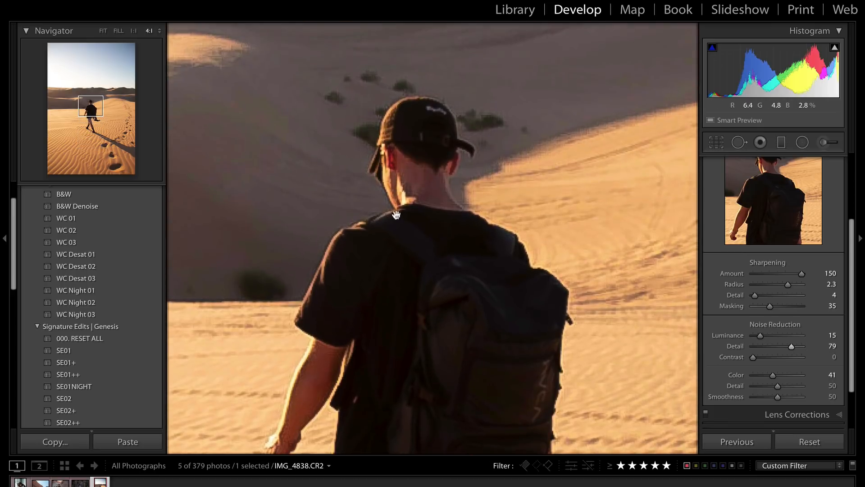
left_click(446, 199)
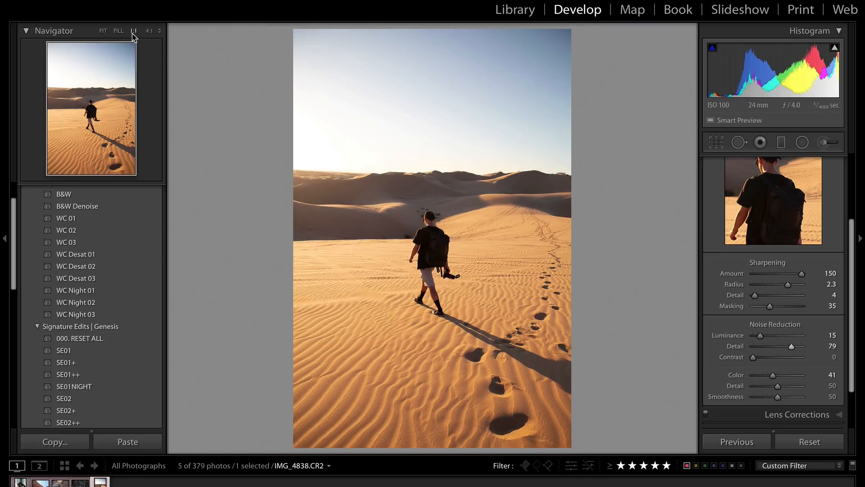
left_click(133, 31)
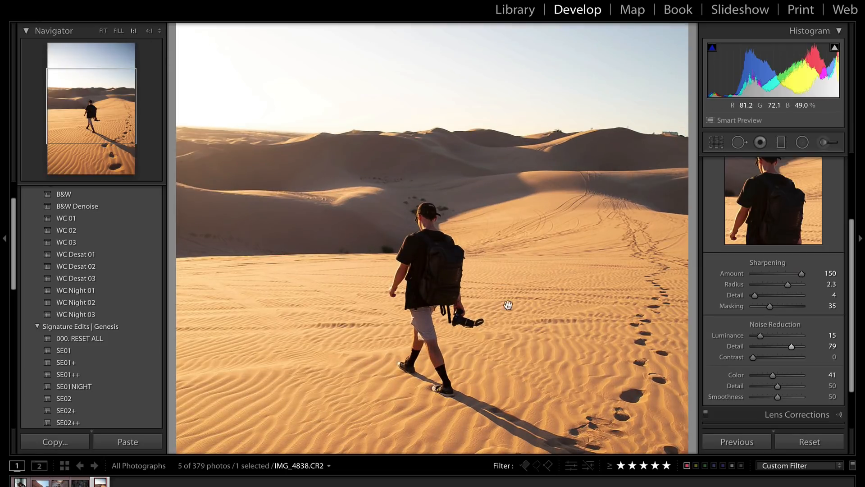
scroll(782, 255, "up", 3)
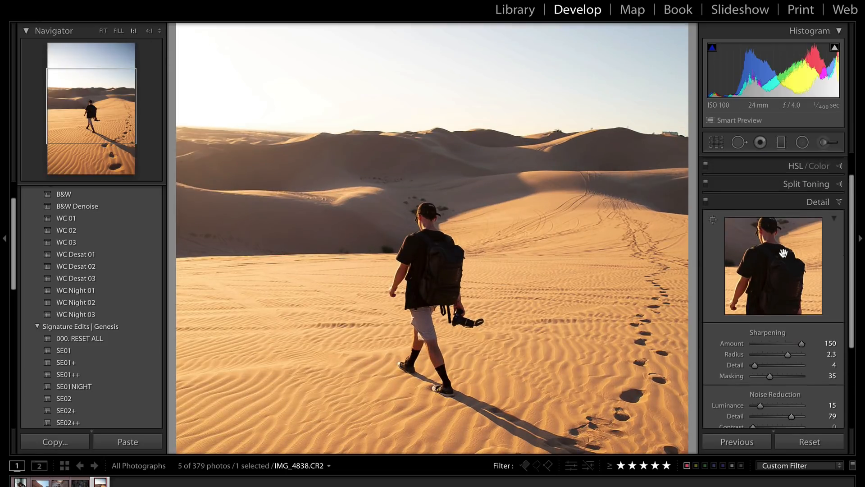
left_click(706, 200)
left_click(706, 200)
left_click(706, 203)
left_click(706, 203)
Paint over the man and his backpack with the Adjustment Brush using the 11 Add Texture effect at size 13.
left_click(824, 143)
left_click(772, 185)
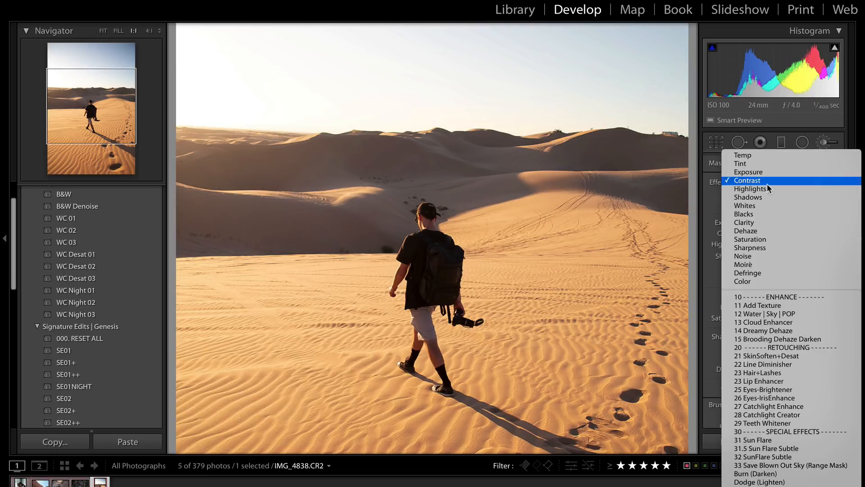
left_click(779, 305)
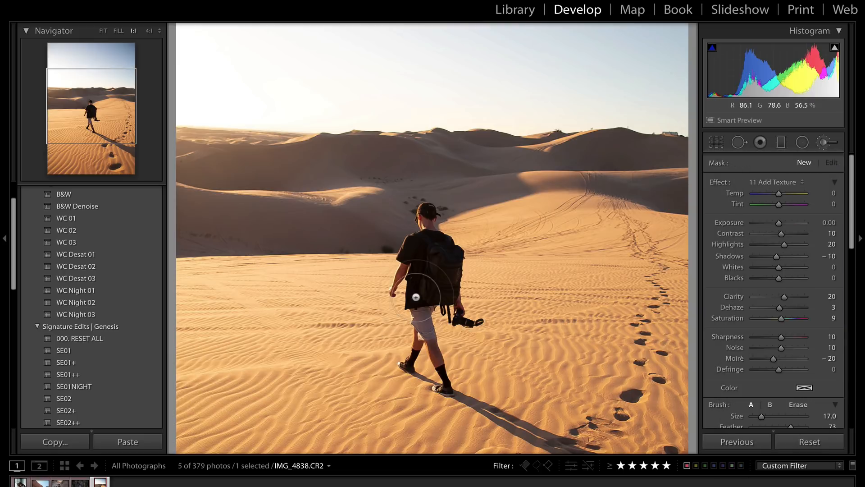
scroll(428, 220, "down", 5)
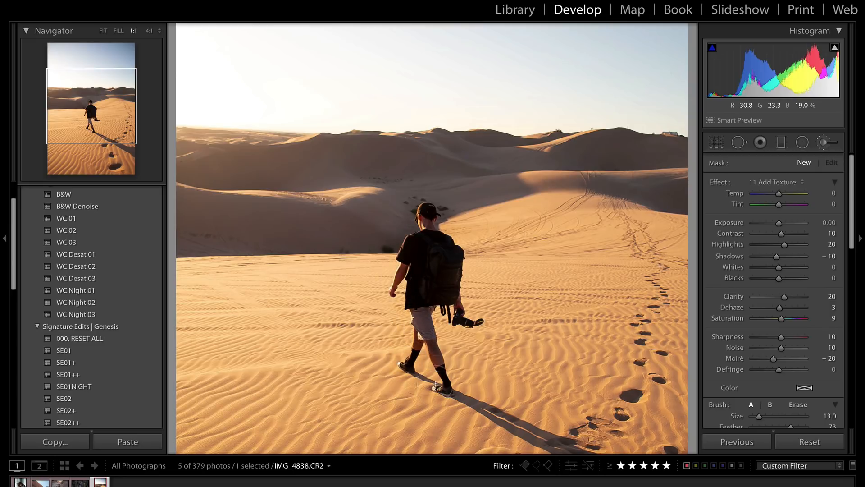
mouse_move(429, 221)
left_mouse_down()
mouse_move(439, 293)
mouse_move(434, 251)
mouse_move(446, 273)
left_mouse_up()
Extend the Add Texture brush adjustment over the rippled sand in the photo's foreground, with the whole photo in view.
left_click(103, 31)
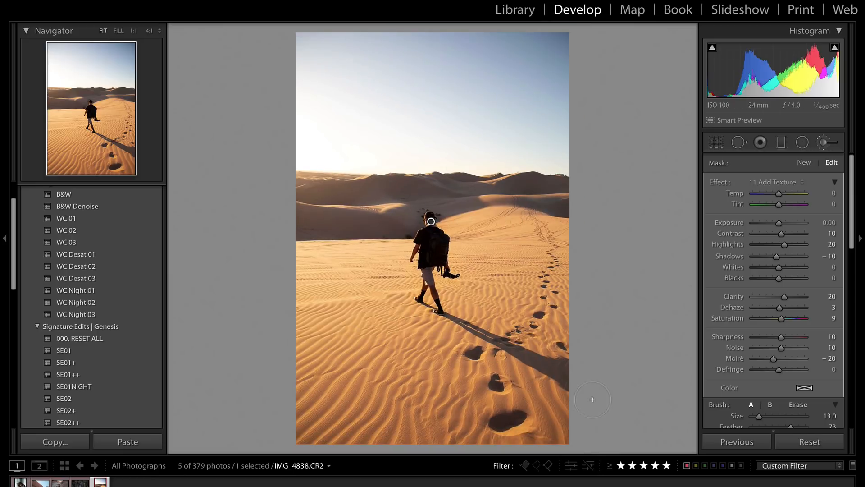
scroll(519, 390, "up", 10)
scroll(443, 341, "down", 8)
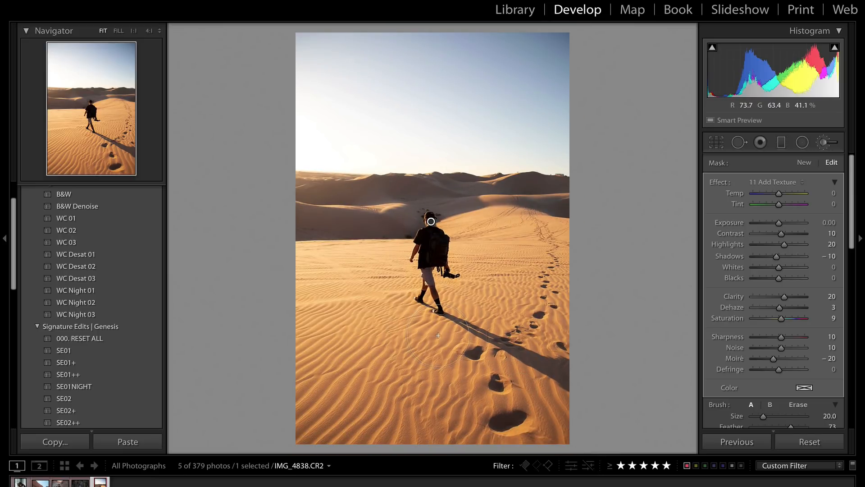
mouse_move(356, 417)
left_mouse_down()
mouse_move(346, 432)
mouse_move(361, 402)
mouse_move(379, 432)
mouse_move(452, 301)
mouse_move(470, 436)
mouse_move(496, 402)
mouse_move(532, 436)
left_mouse_up()
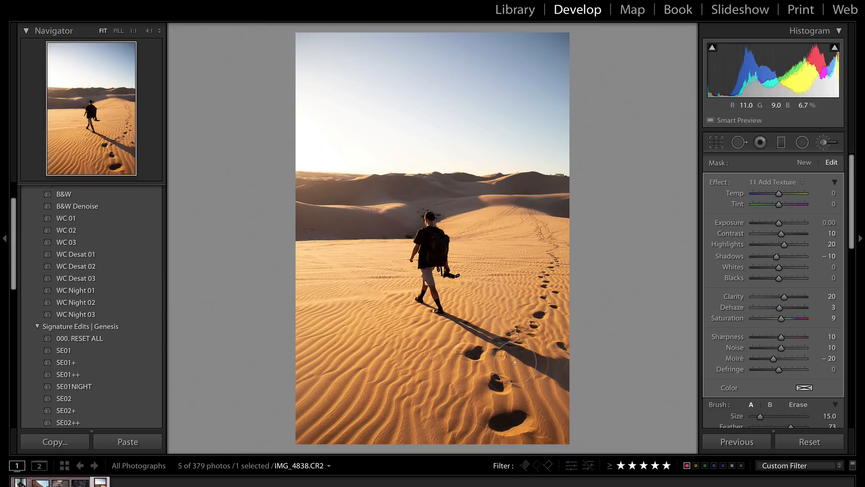
Set the brush adjustment's Contrast to 0 and Saturation to −4, then try deleting the adjustment and undo the deletion.
double_click(781, 319)
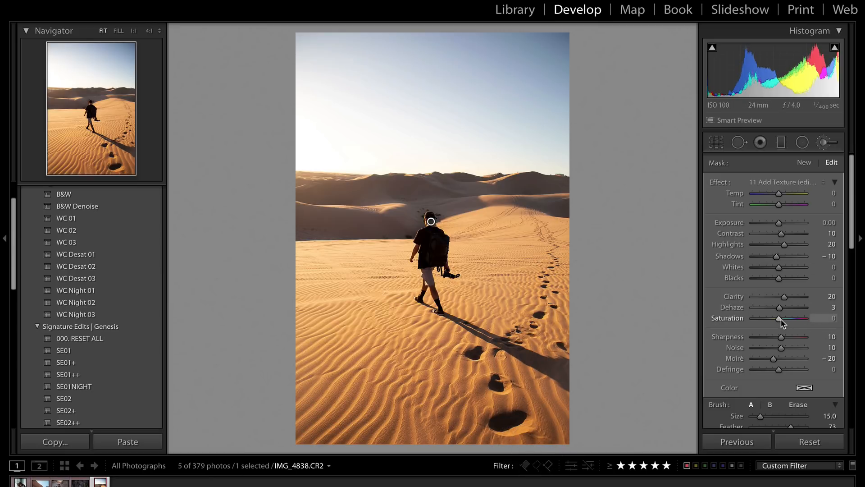
double_click(781, 234)
left_click_drag(780, 319, 778, 319)
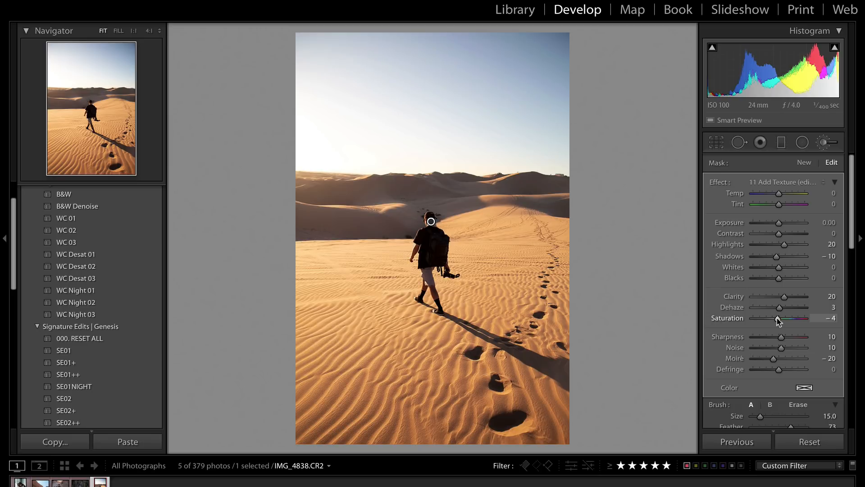
key("Delete")
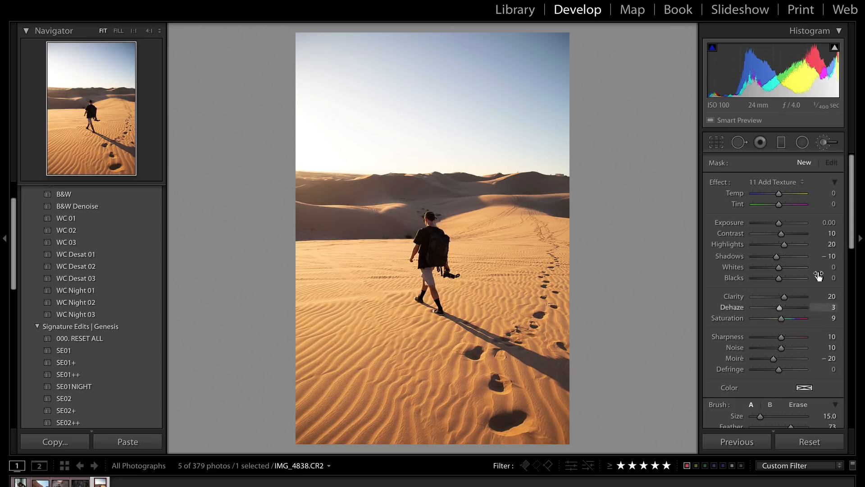
key("ctrl+z")
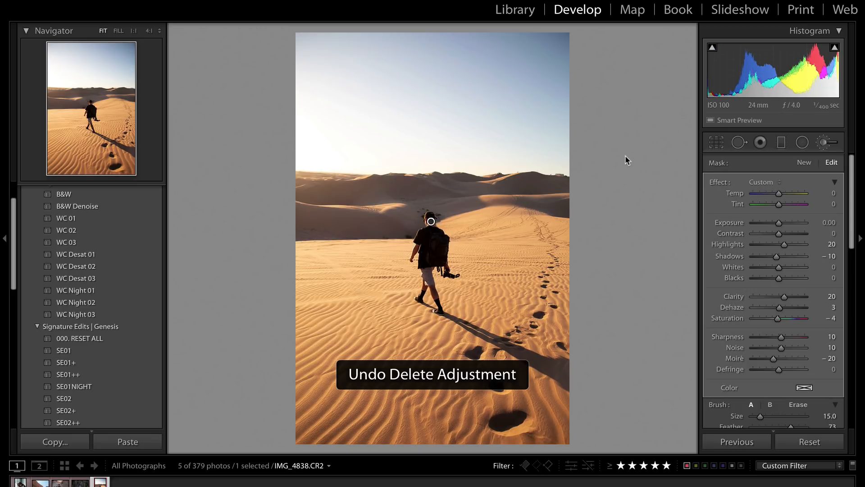
Draw a wide radial filter centred on the man, using the Contrast effect with Contrast −44.
left_click(803, 143)
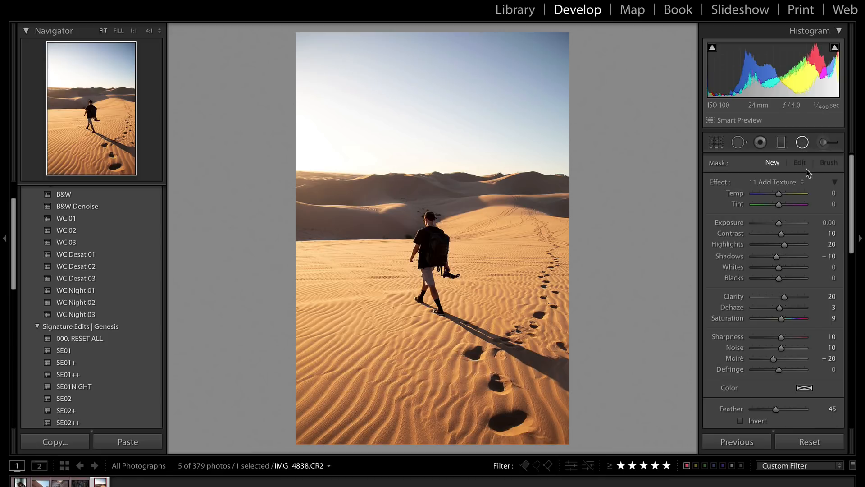
left_click(774, 183)
left_click(761, 139)
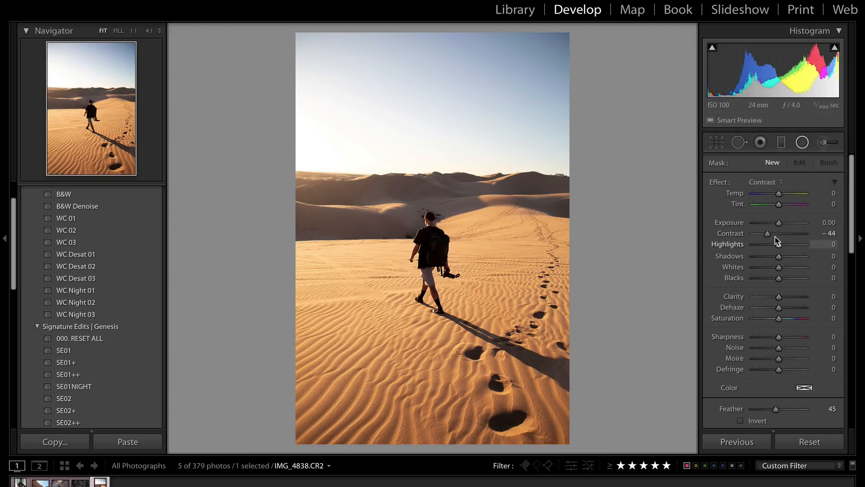
mouse_move(375, 235)
left_mouse_down()
mouse_move(466, 297)
mouse_move(567, 348)
left_mouse_up()
left_click_drag(406, 264, 458, 264)
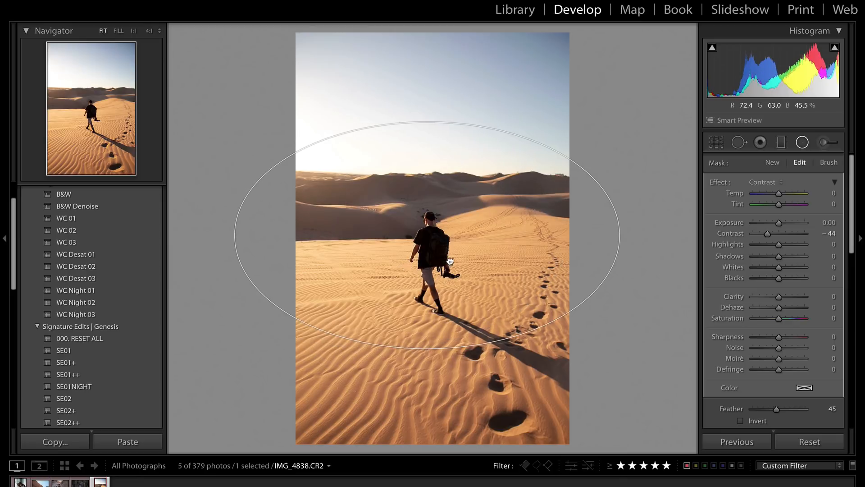
Invert the radial filter, raise its Exposure to 0.34 and finish editing it.
key("apostrophe")
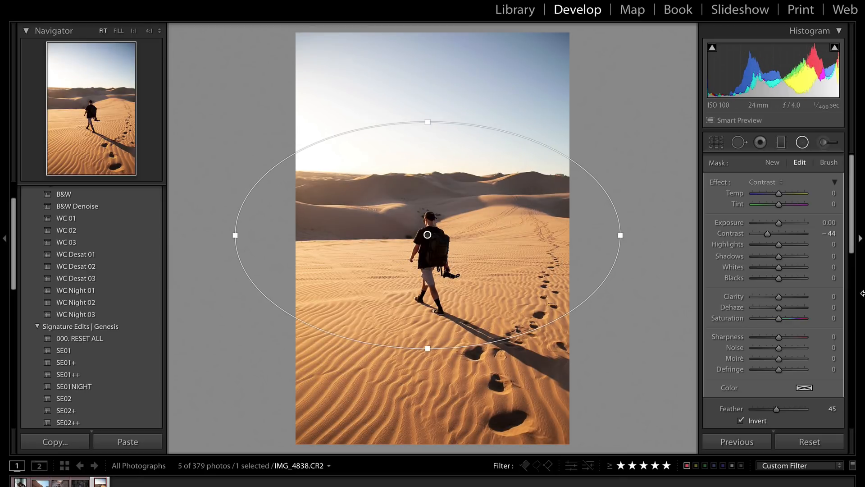
left_click_drag(781, 227, 783, 228)
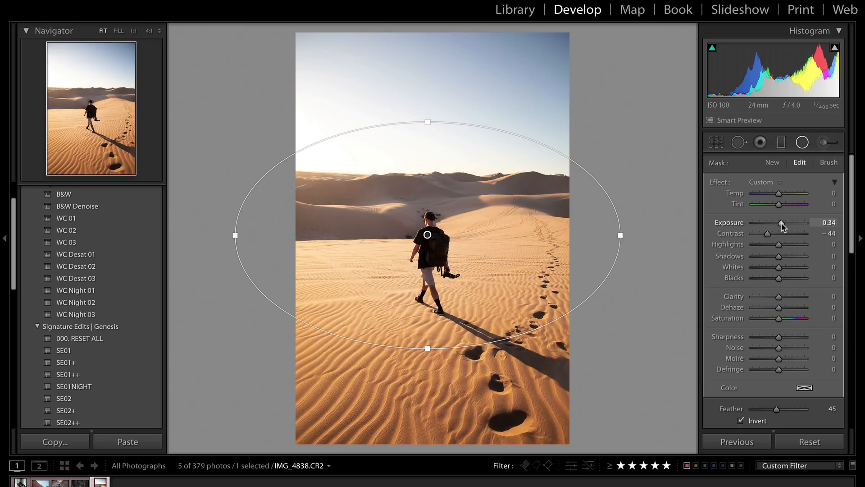
key("shift+m")
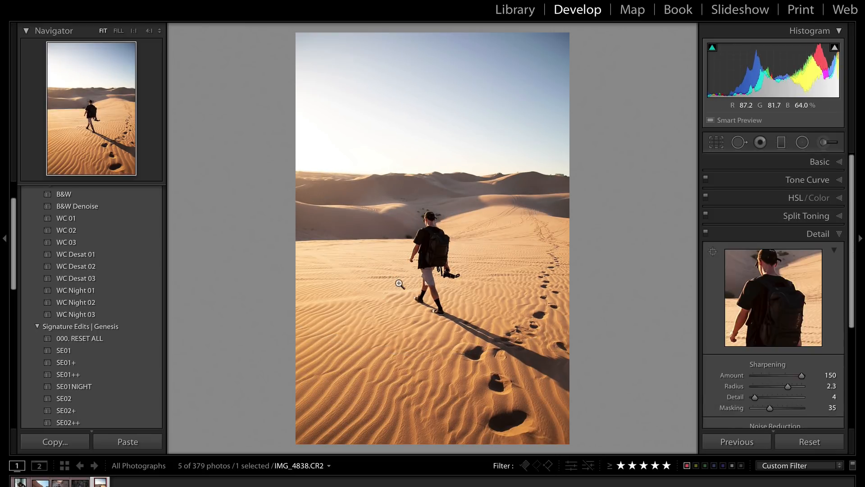
Reset all adjustments on the desert photo and undo the reset.
left_click(827, 447)
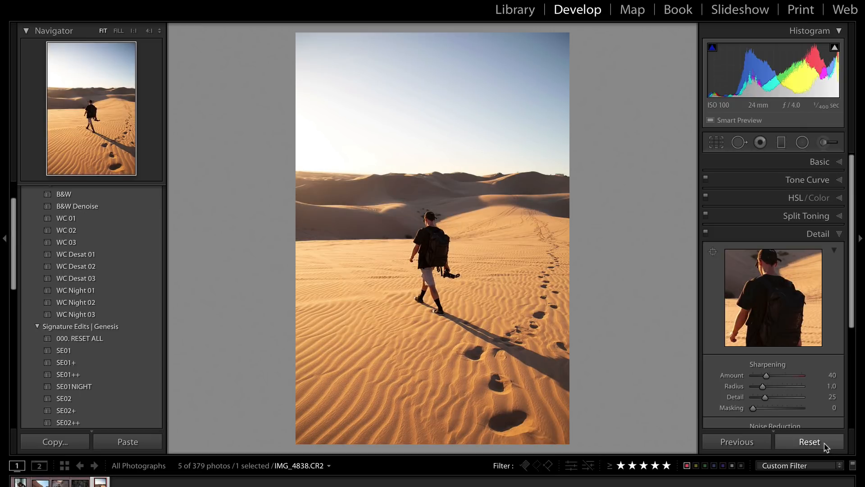
key("ctrl+z")
key("ctrl+z")
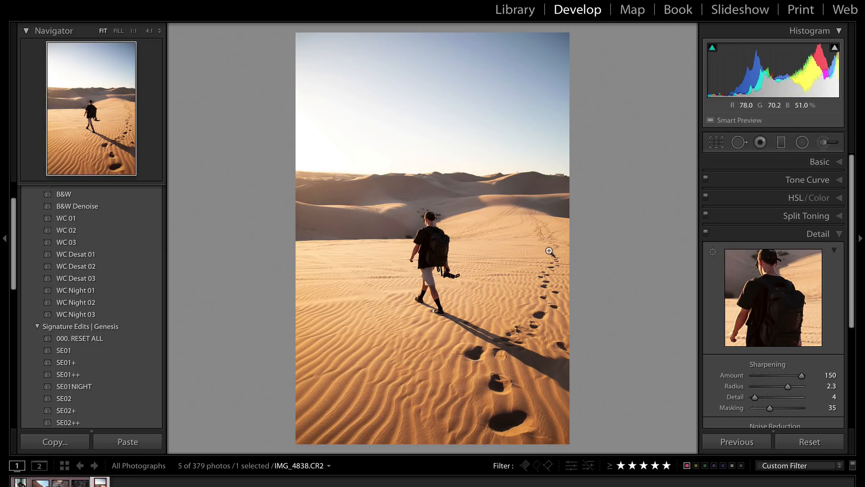
Compare the desert photo's Before view with the edited version.
key("backslash")
key("backslash")
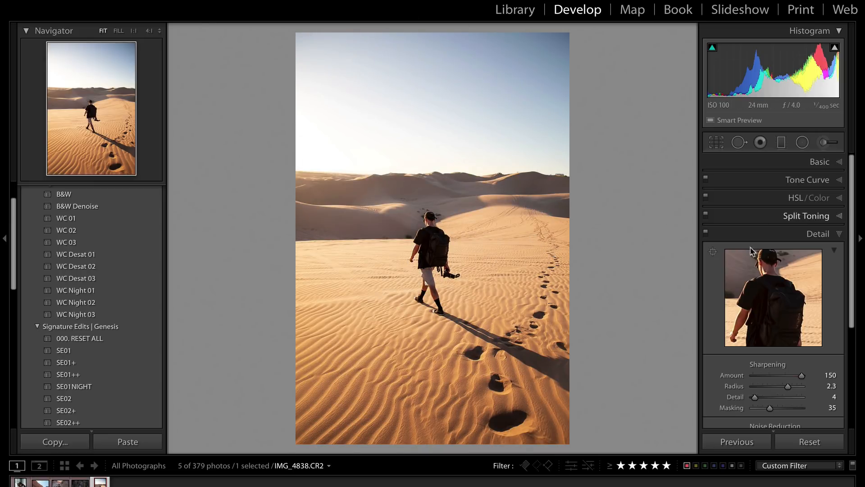
key("backslash")
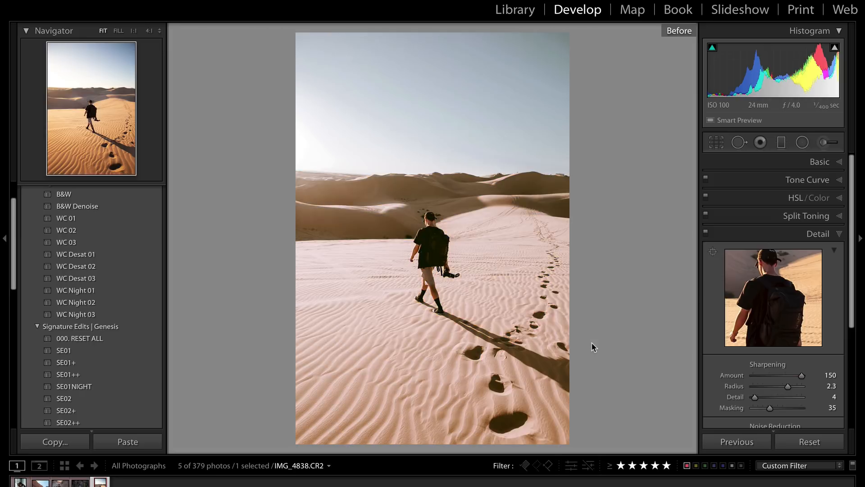
key("backslash")
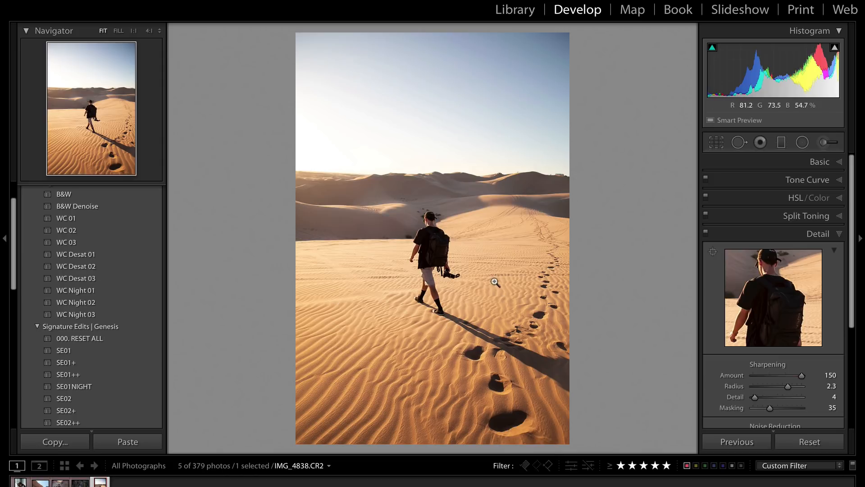
Start exporting the desert photo, turn off file renaming and set the screen output sharpening amount to Standard.
key("super+shift+e")
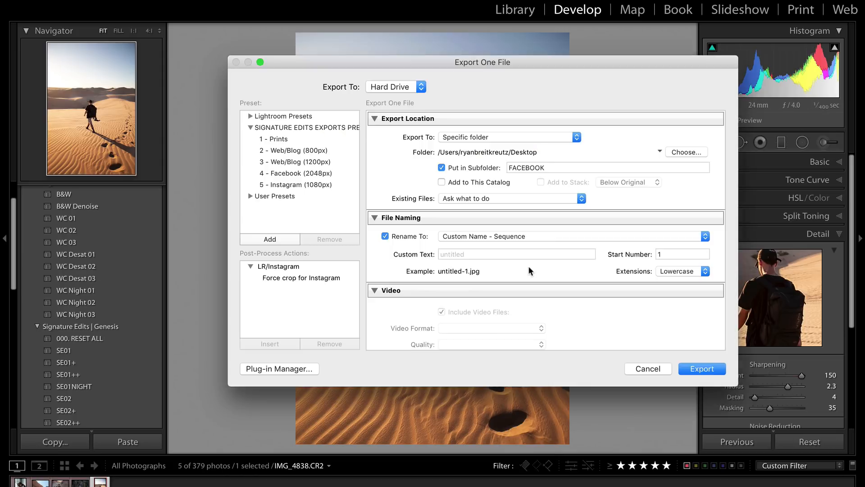
left_click(385, 236)
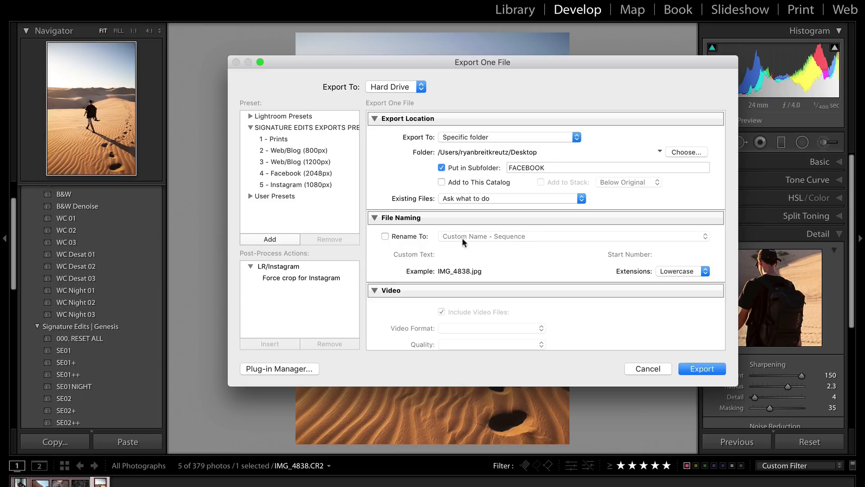
scroll(463, 242, "down", 15)
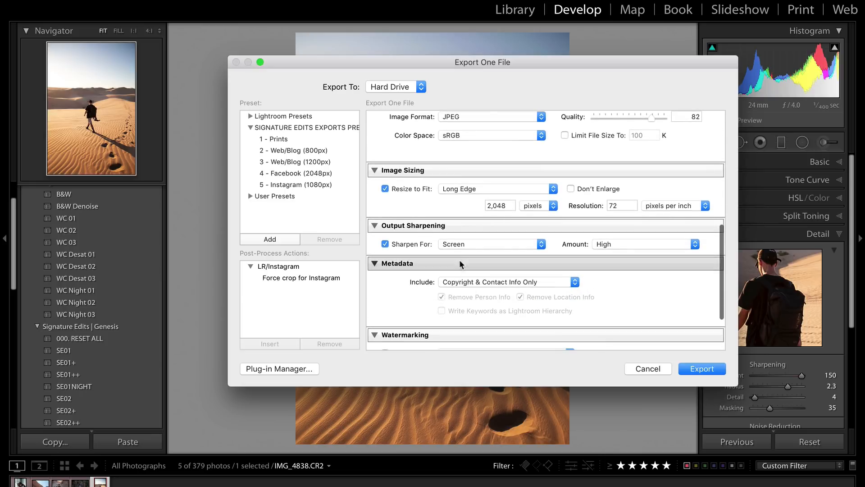
scroll(586, 266, "down", 3)
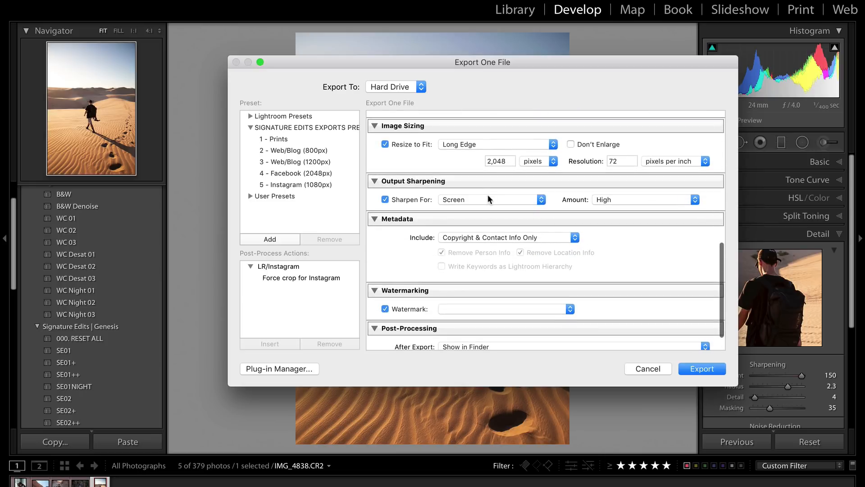
left_click(639, 198)
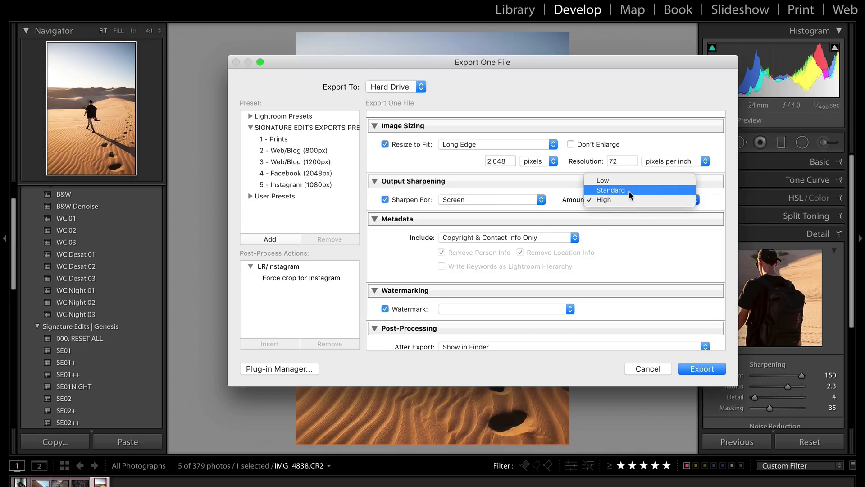
left_click(628, 191)
Export the desert photo to the FACEBOOK subfolder and return to Lightroom.
scroll(642, 307, "down", 2)
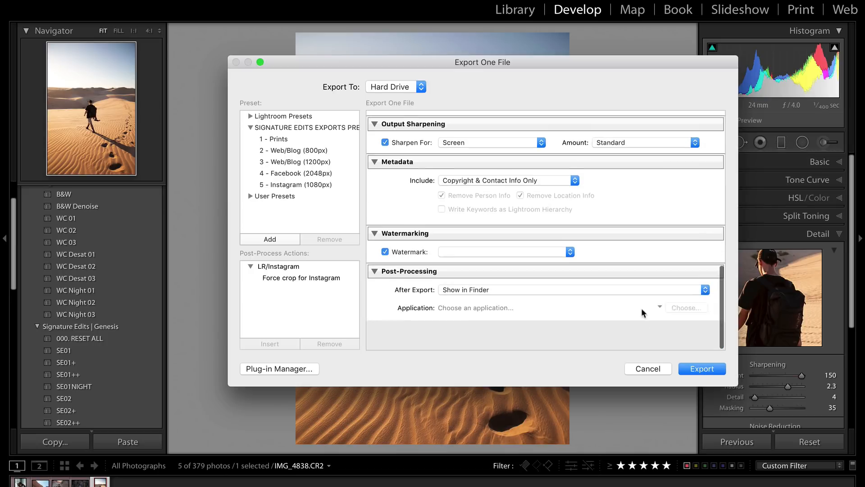
scroll(642, 307, "up", 2)
left_click(702, 368)
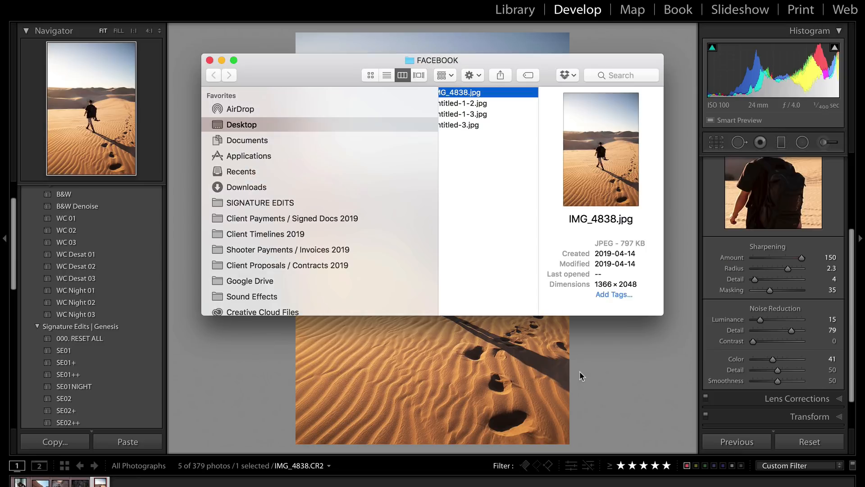
left_click(579, 372)
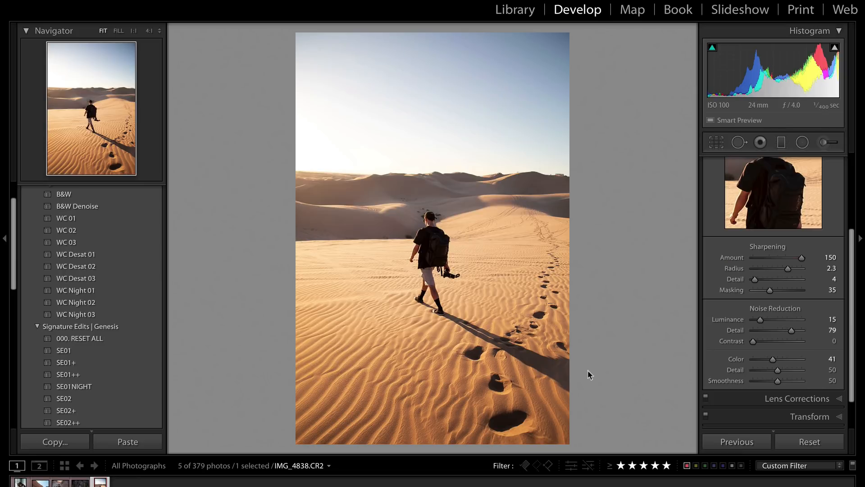
Zoom out the Detail preview and review the desert photo's sharpening and noise reduction settings.
scroll(753, 317, "up", 3)
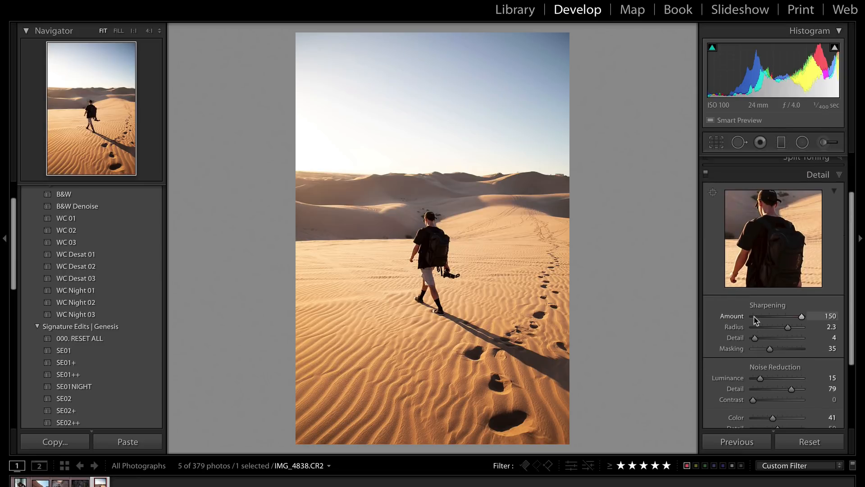
left_click(790, 280)
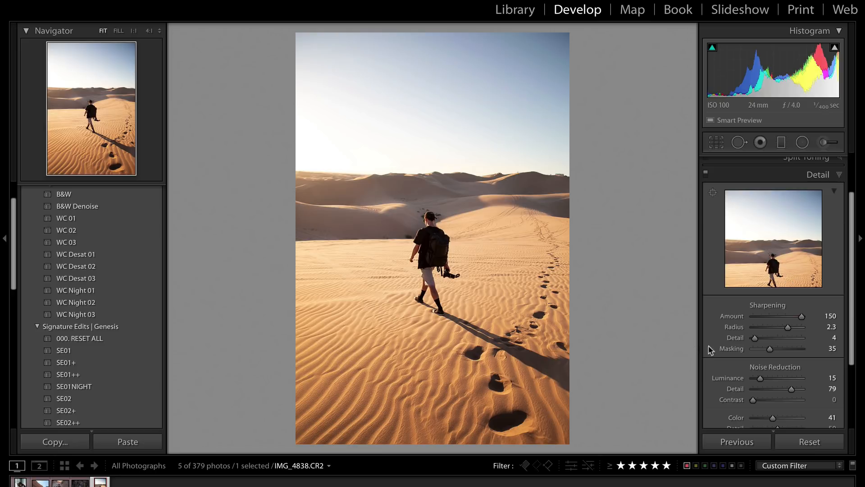
scroll(733, 348, "down", 5)
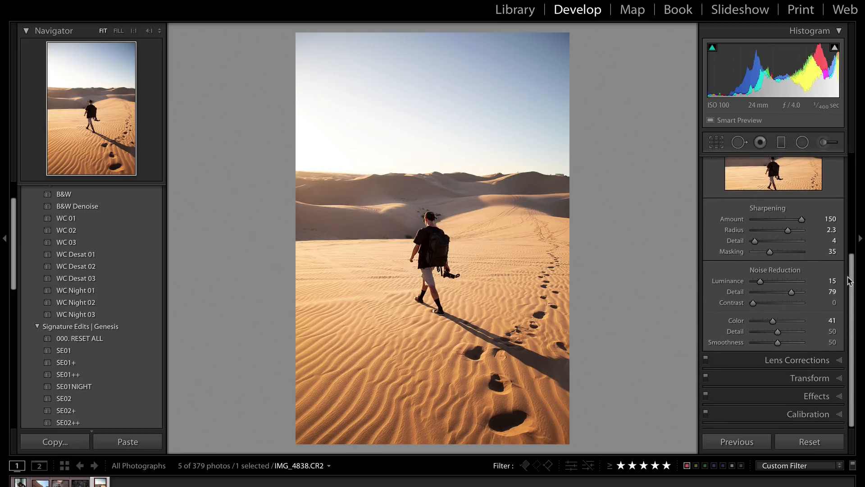